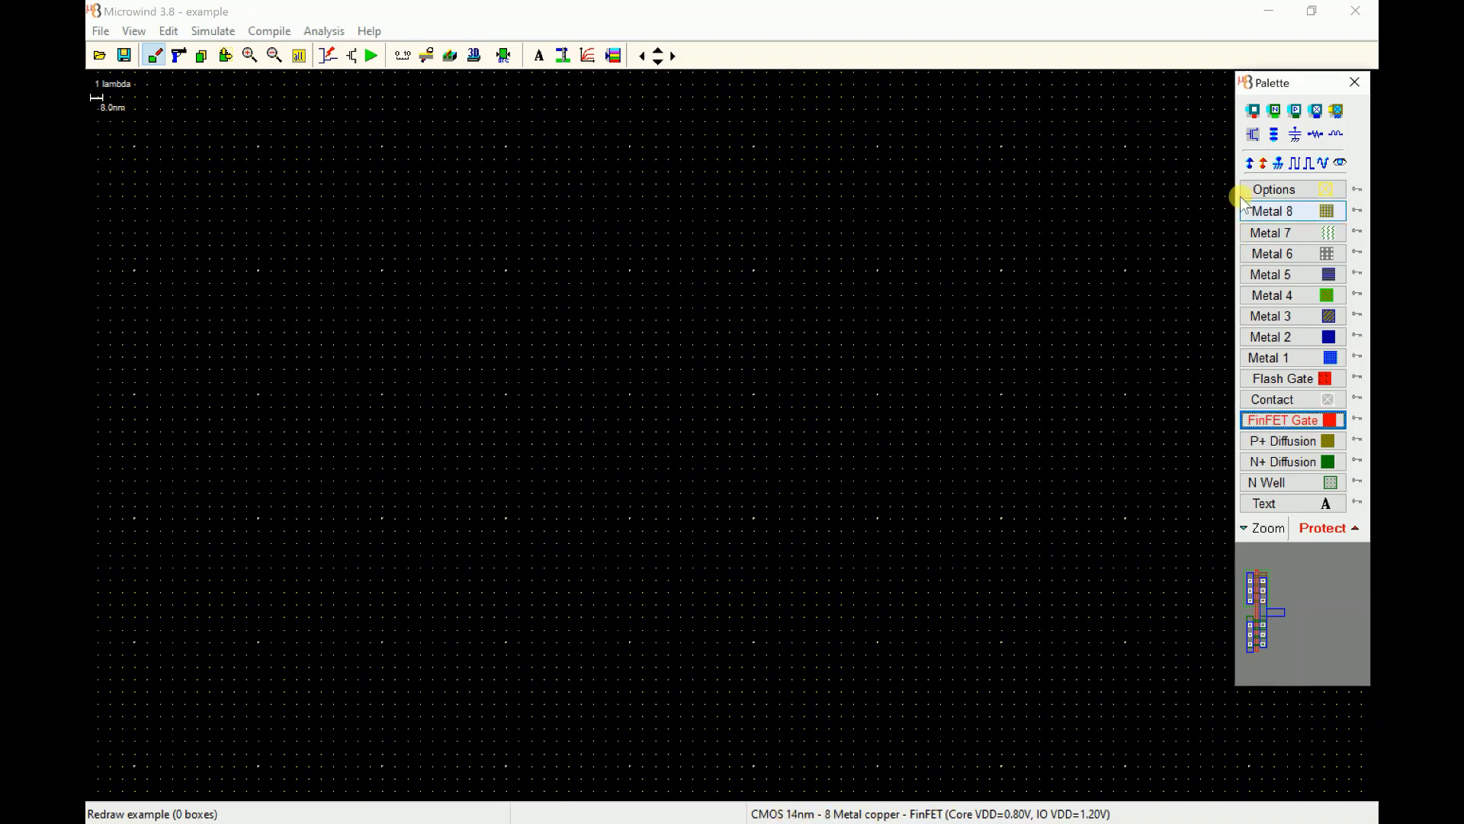
# Step: Generate an N-type FinFET with 4 fins and place it in the lower middle of the layout
pyautogui.click(1256, 139)
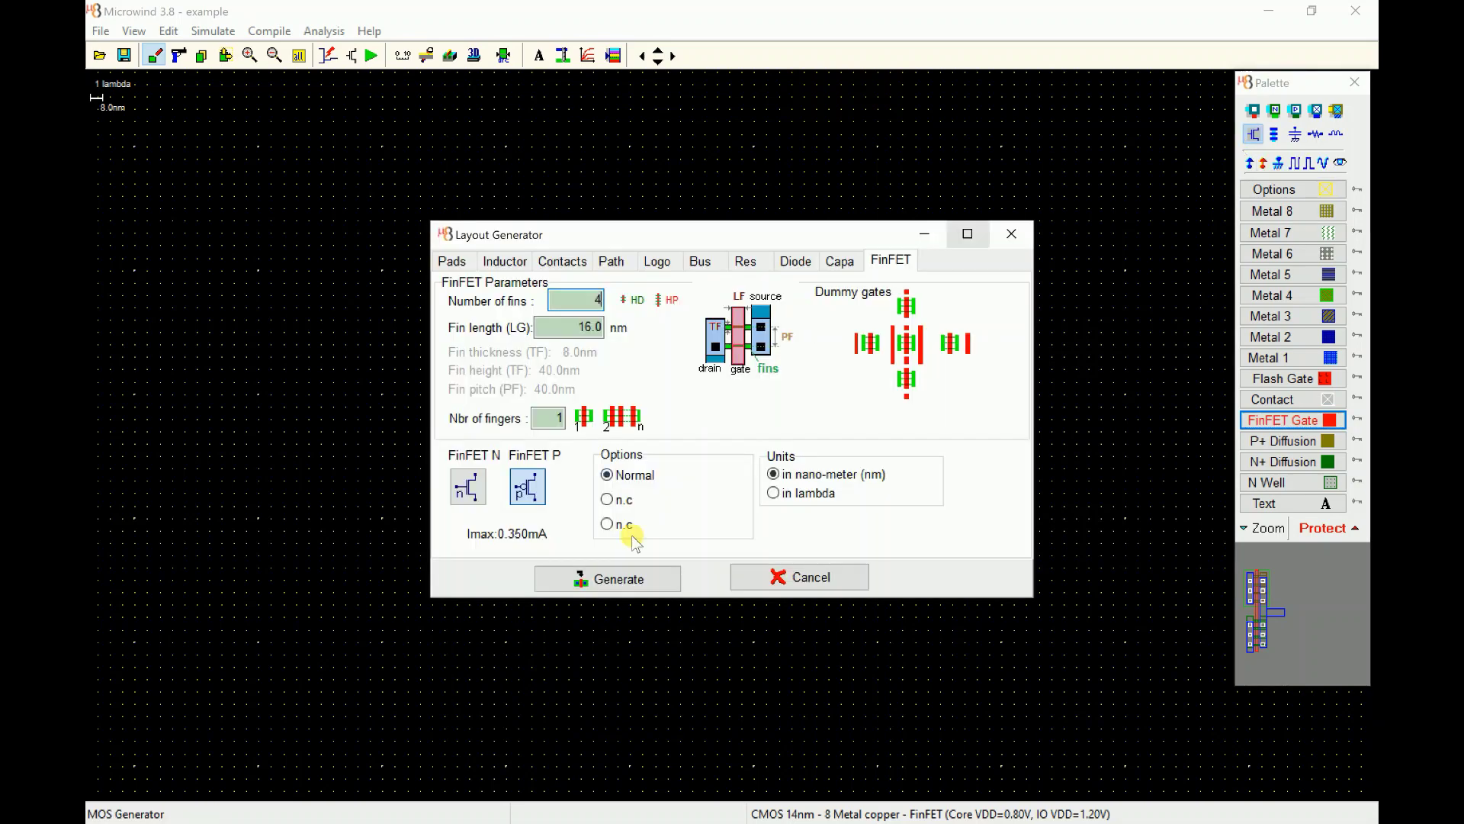
pyautogui.click(591, 306)
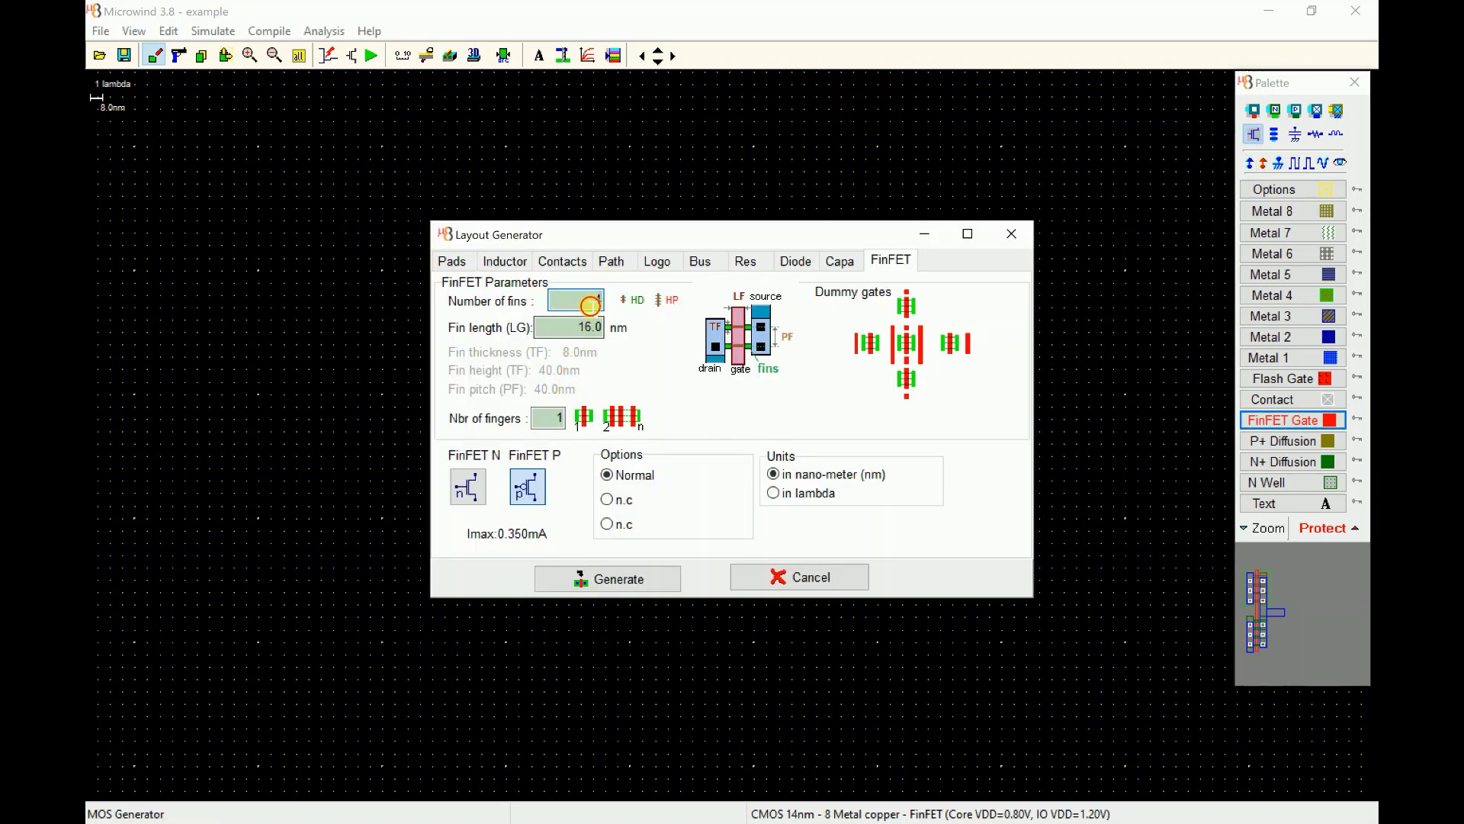
pyautogui.write('4')
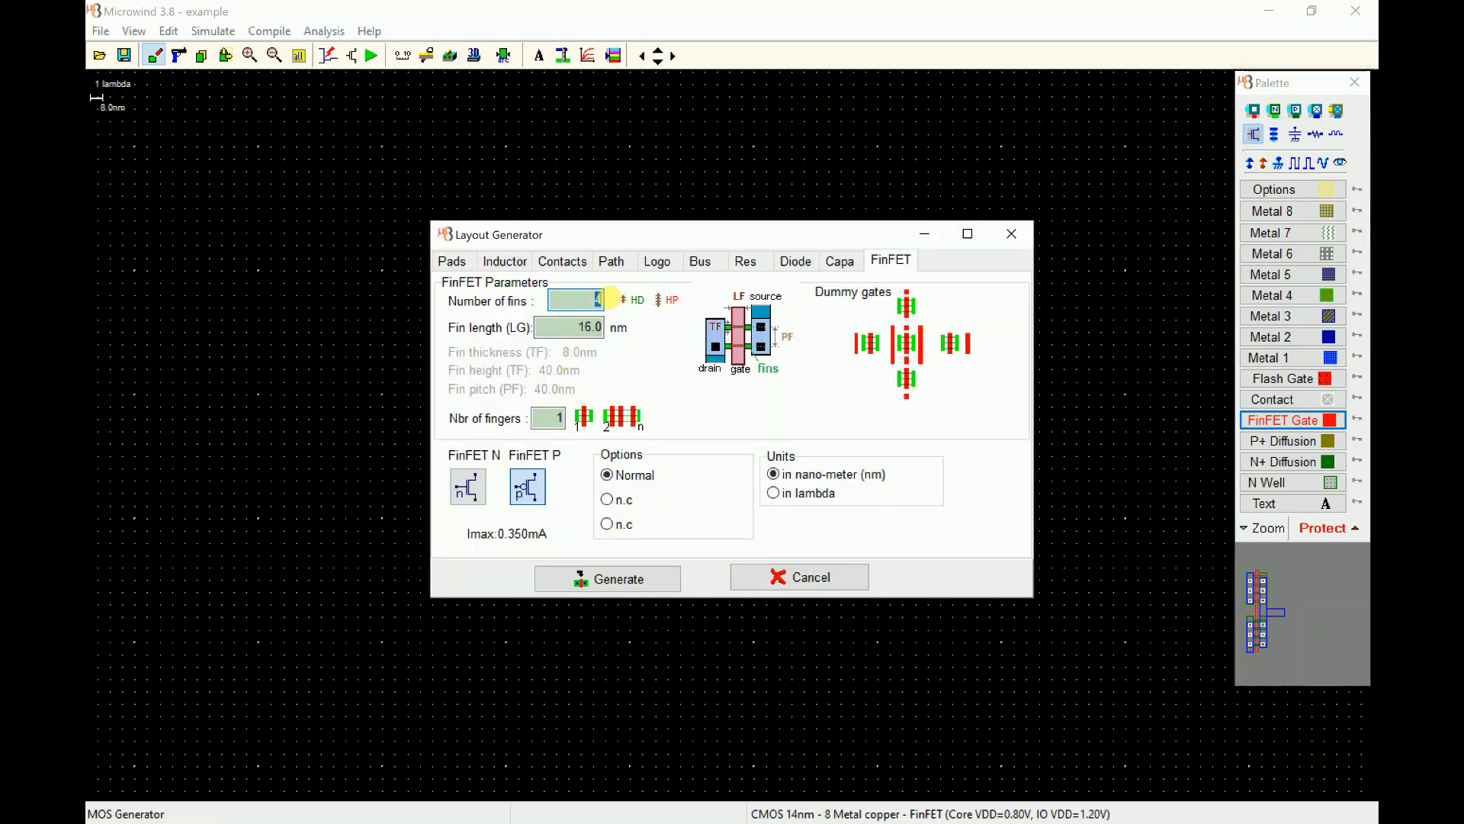
pyautogui.click(476, 485)
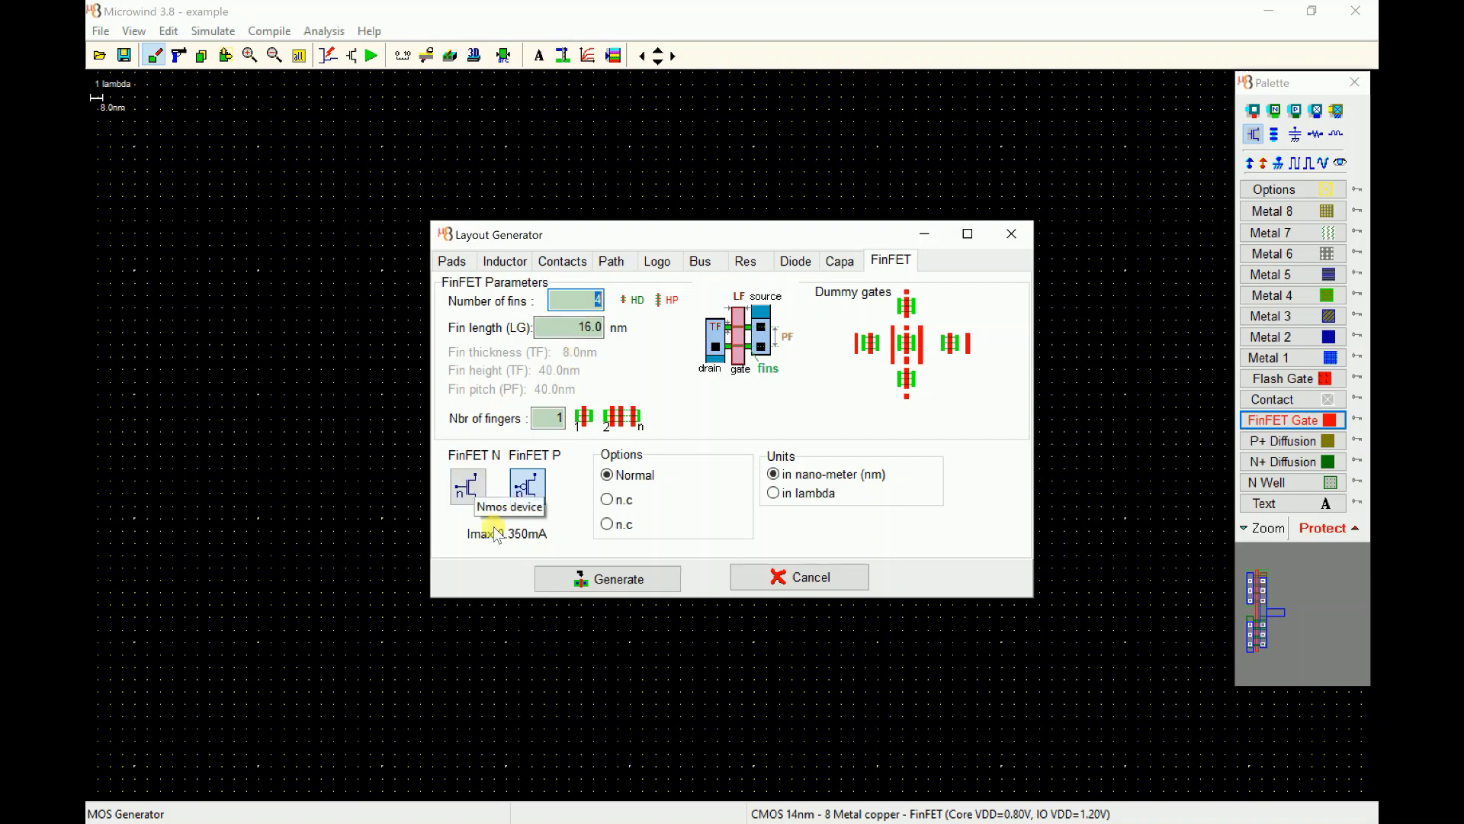
pyautogui.click(568, 588)
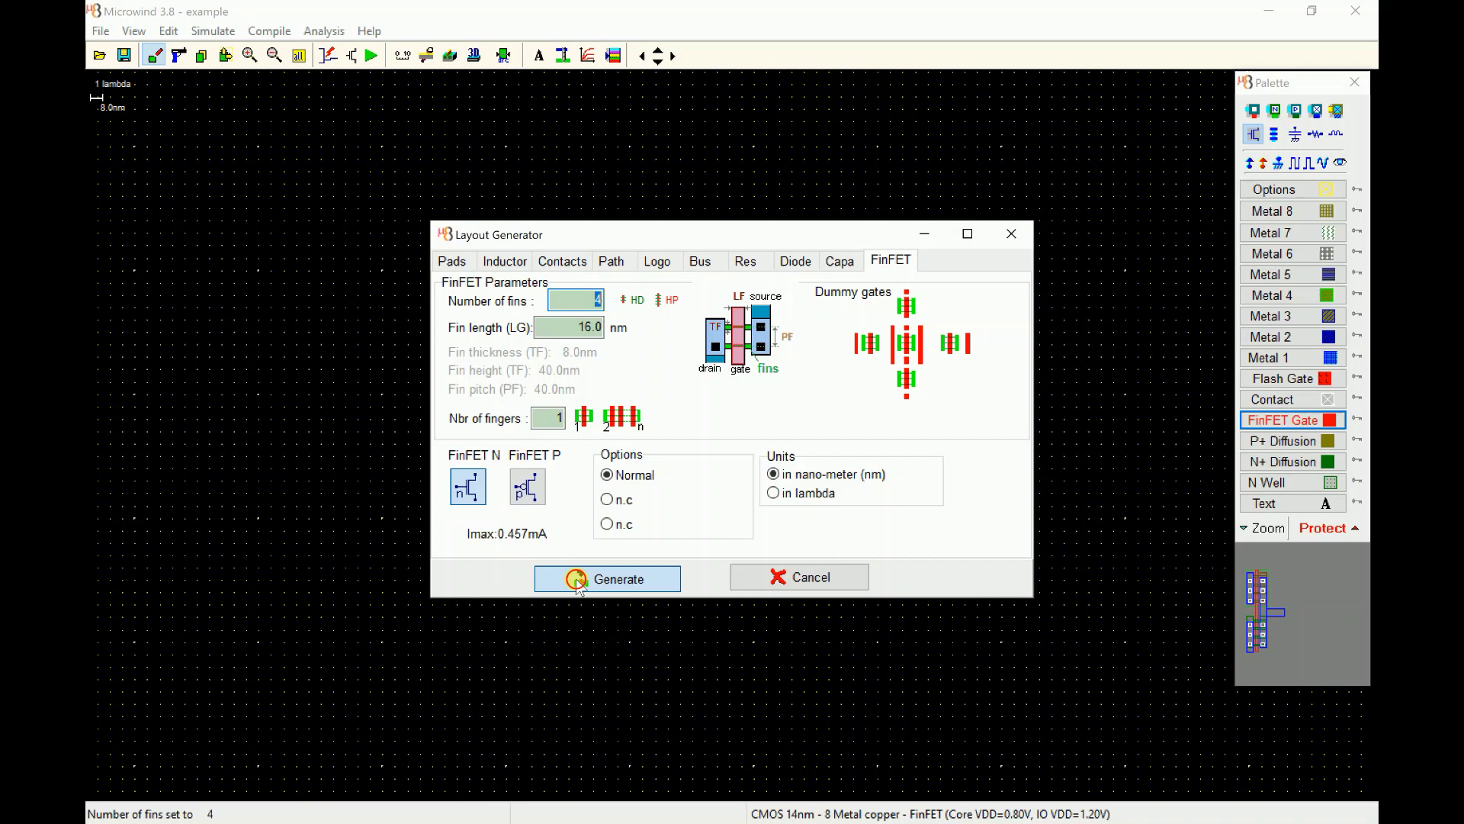
pyautogui.click(702, 672)
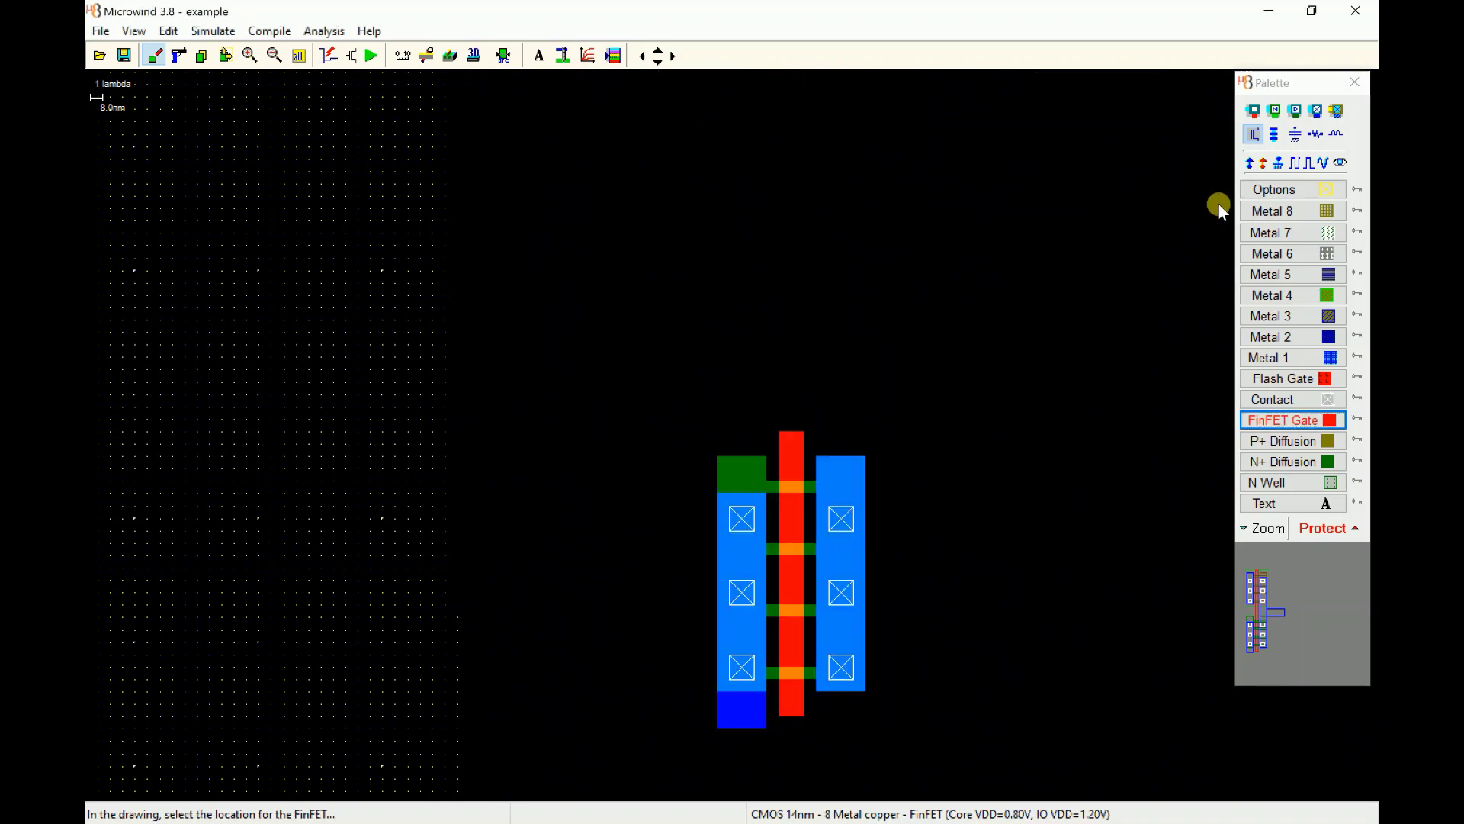
# Step: Generate a P-type FinFET with 4 fins and place it directly above the N-type device, aligned with it
pyautogui.click(873, 294)
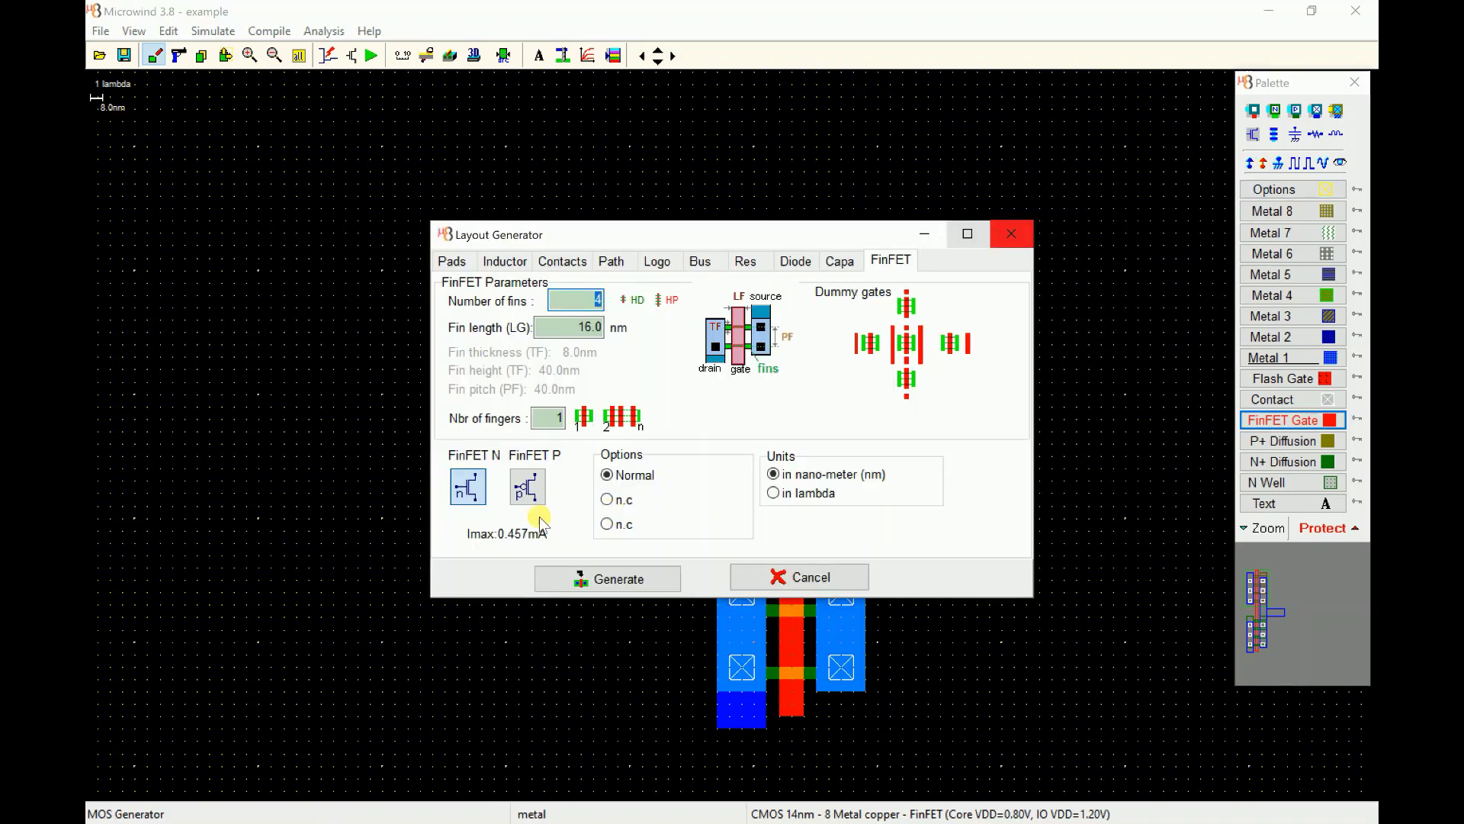
pyautogui.click(528, 487)
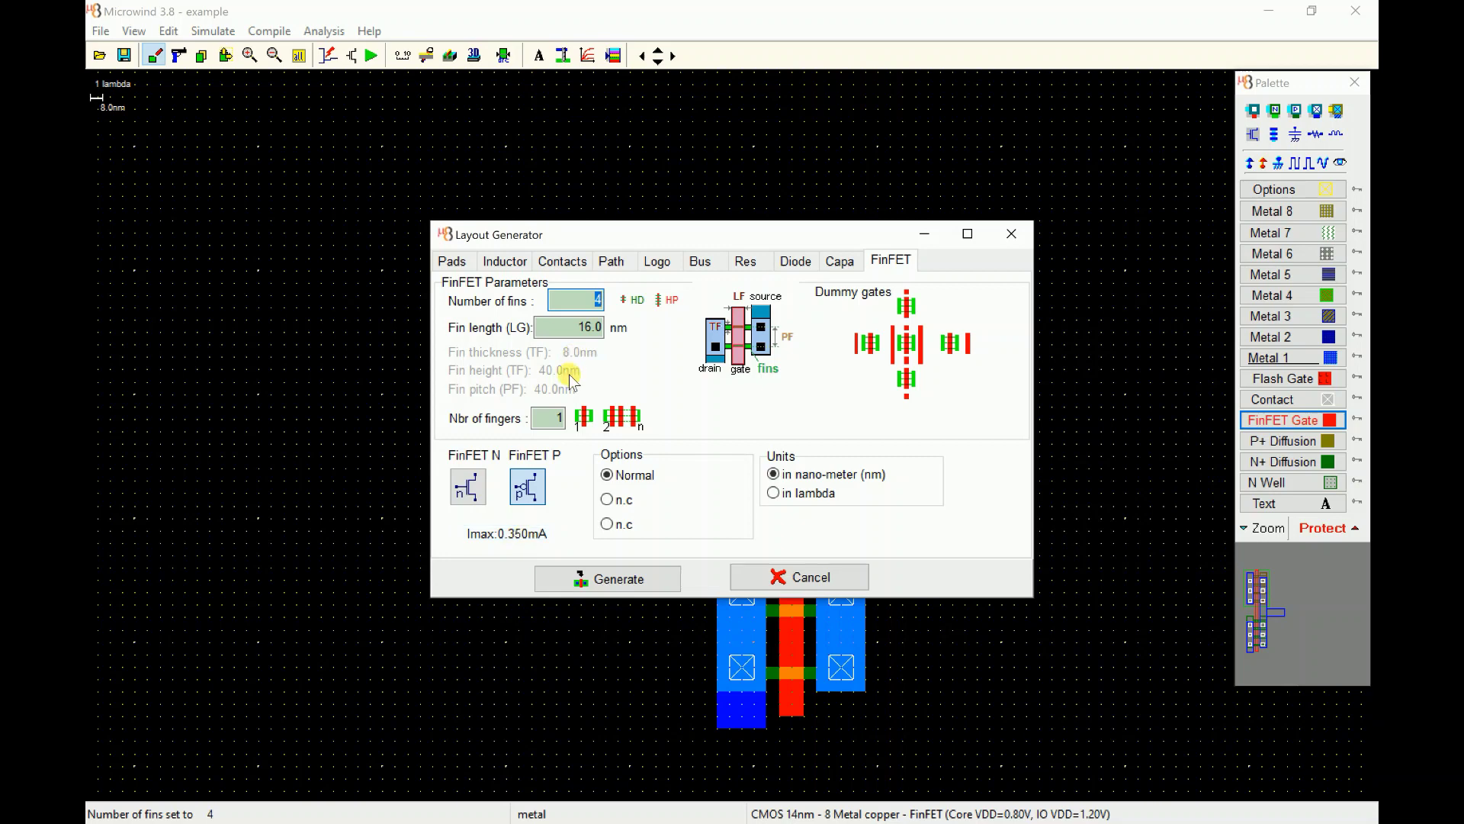
pyautogui.click(597, 582)
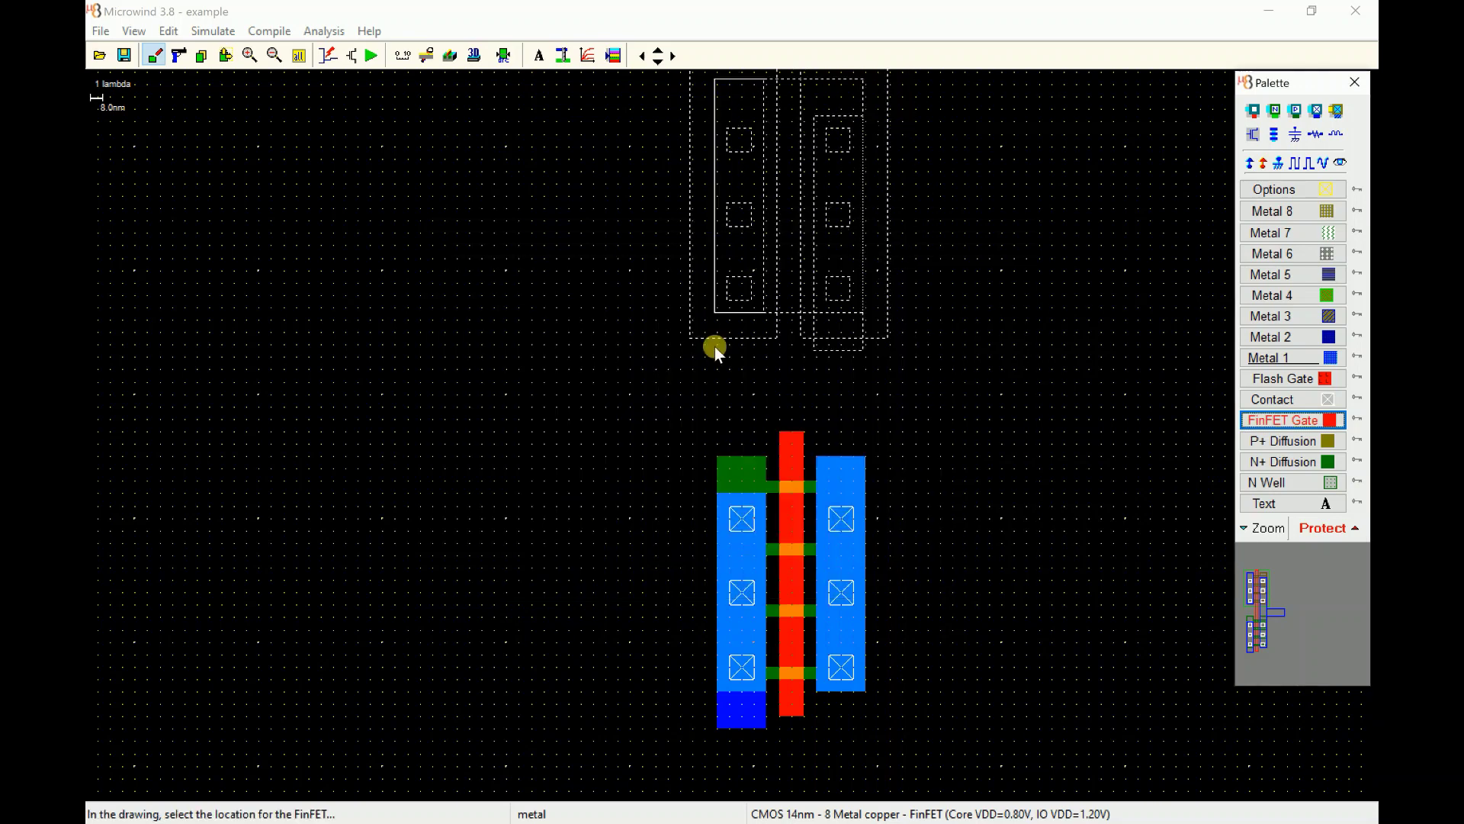
pyautogui.click(714, 368)
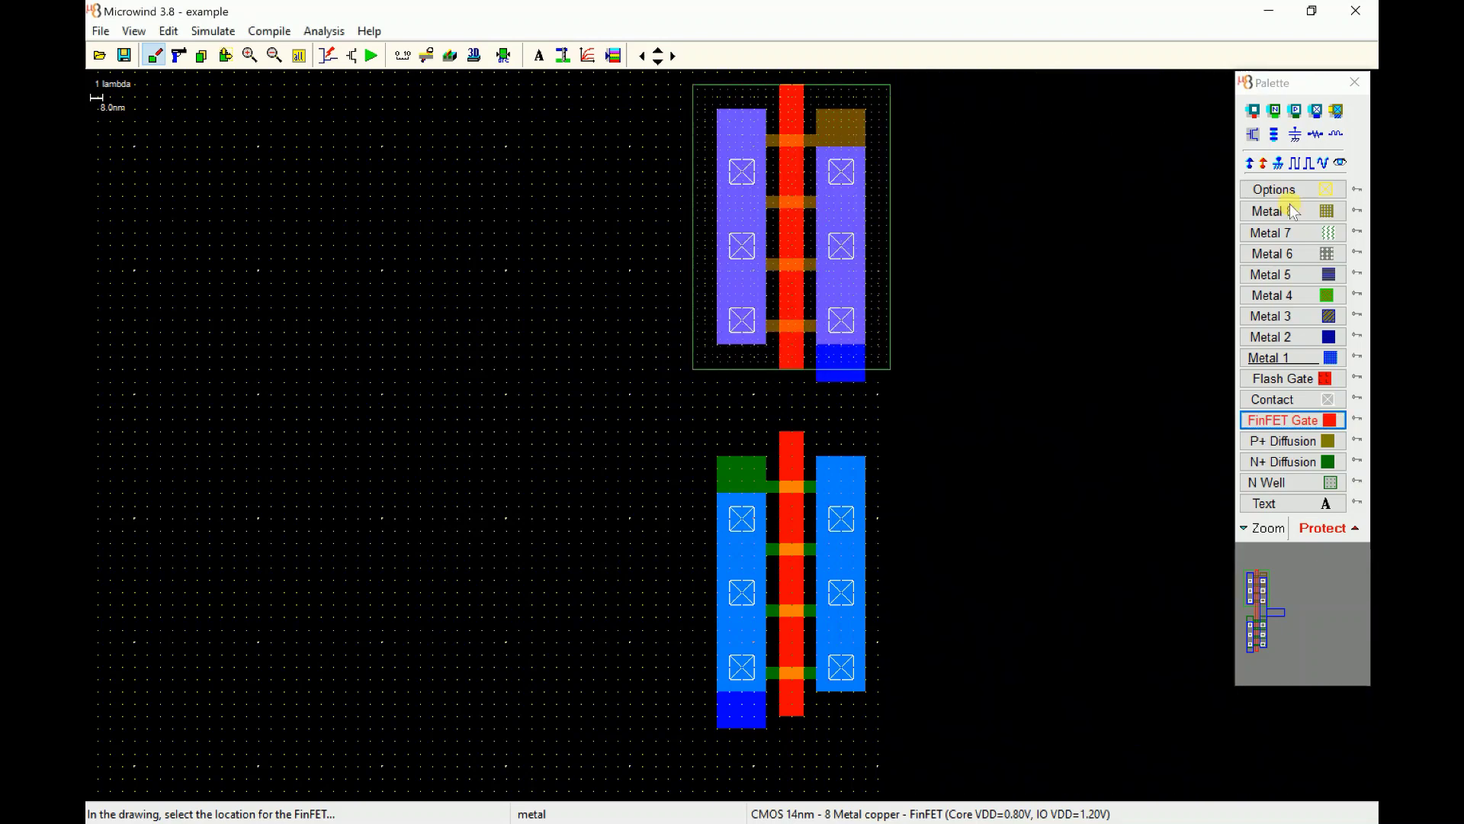
# Step: Connect the right-hand diffusion contacts of the two transistors with Metal 1 boxes of about 3 x 6 and 2 x 6 lambda
pyautogui.click(1289, 358)
pyautogui.moveTo(818, 382); pyautogui.dragTo(856, 456)
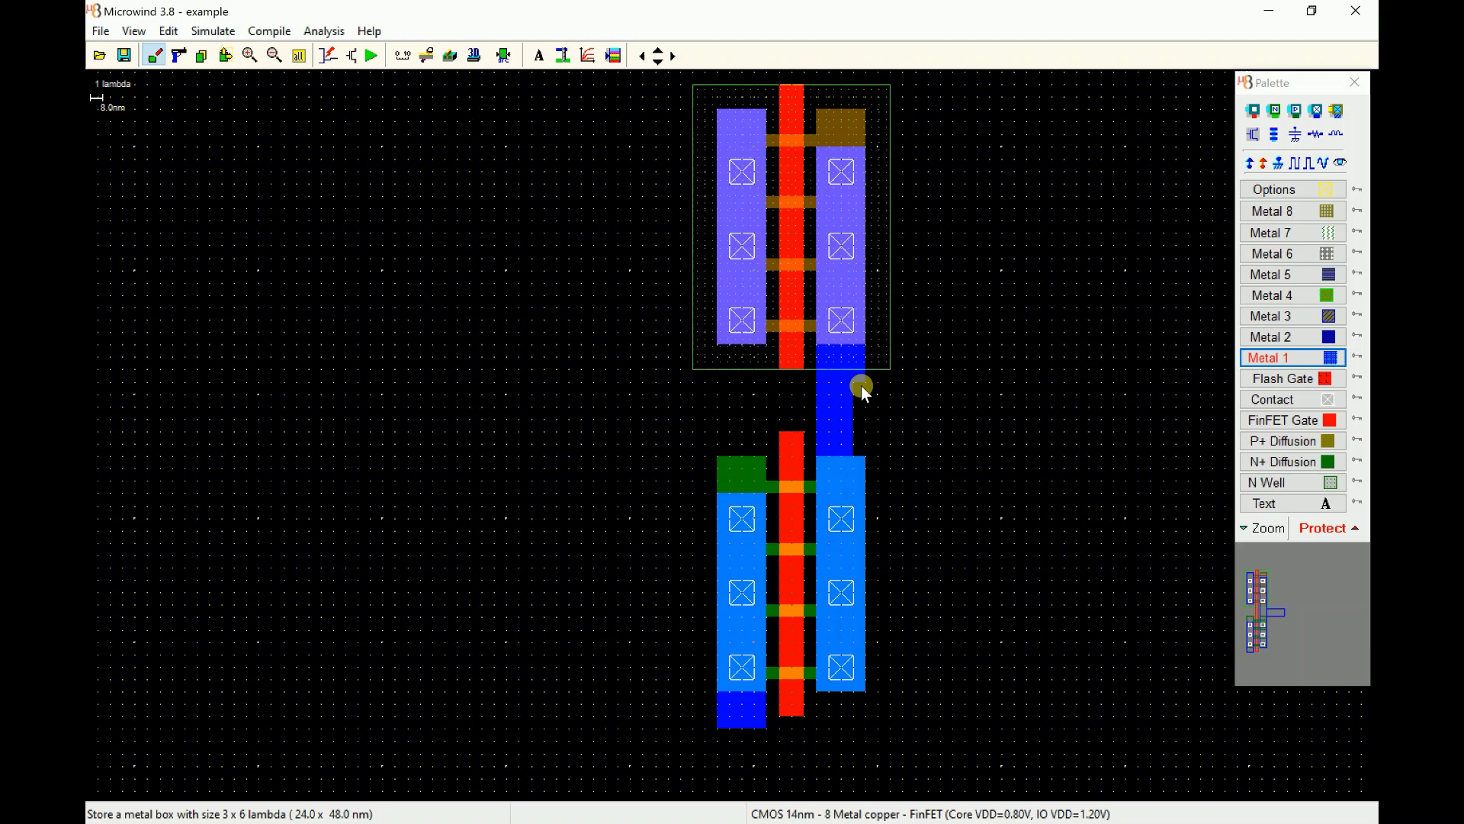
pyautogui.moveTo(861, 386); pyautogui.dragTo(863, 459)
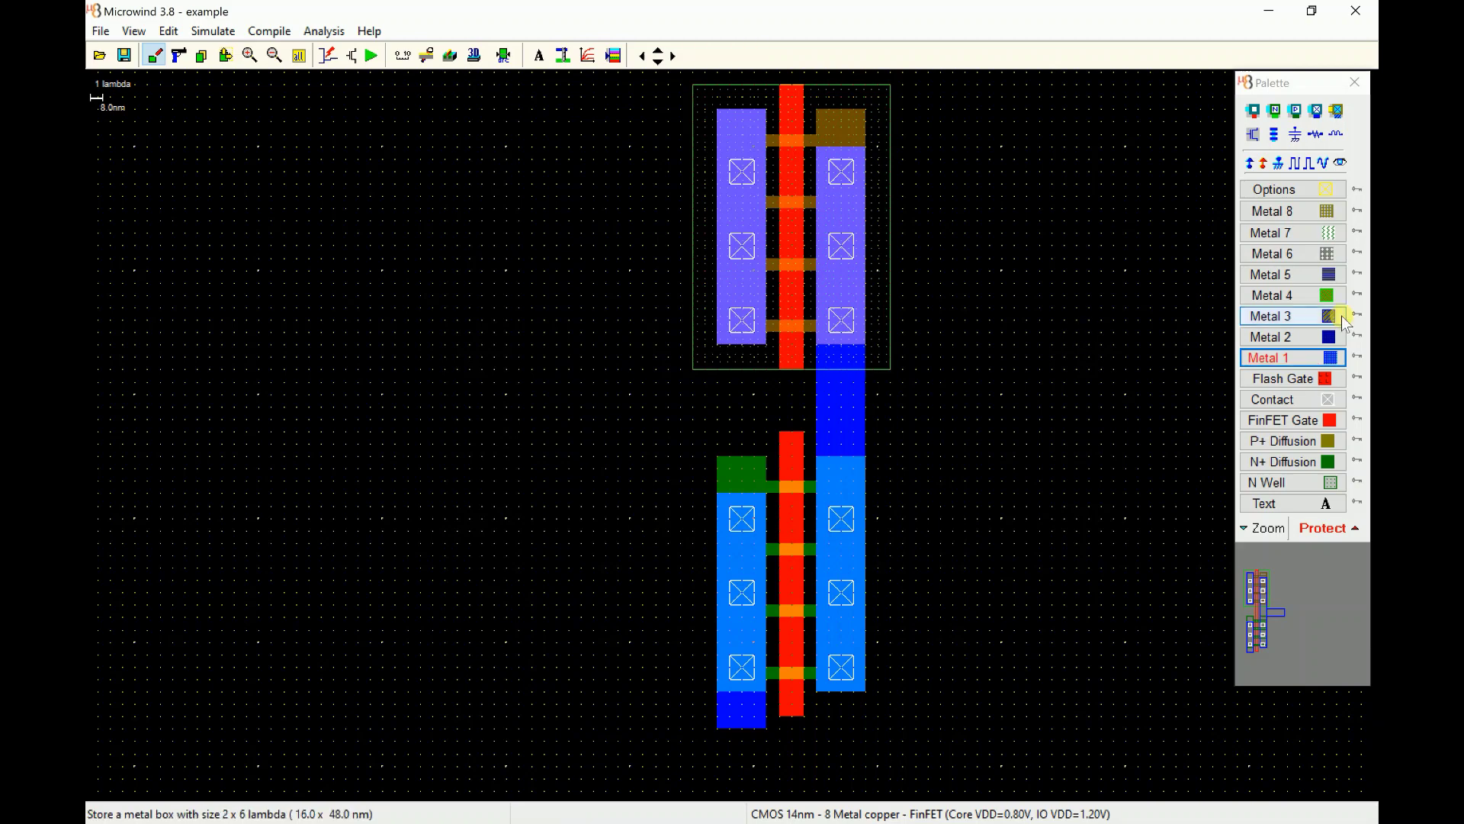
# Step: Stretch the lower transistor's gate up to the upper gate, to about 2 x 28 lambda, so both gates join
pyautogui.click(228, 58)
pyautogui.moveTo(791, 430); pyautogui.dragTo(794, 366)
pyautogui.click(1104, 370)
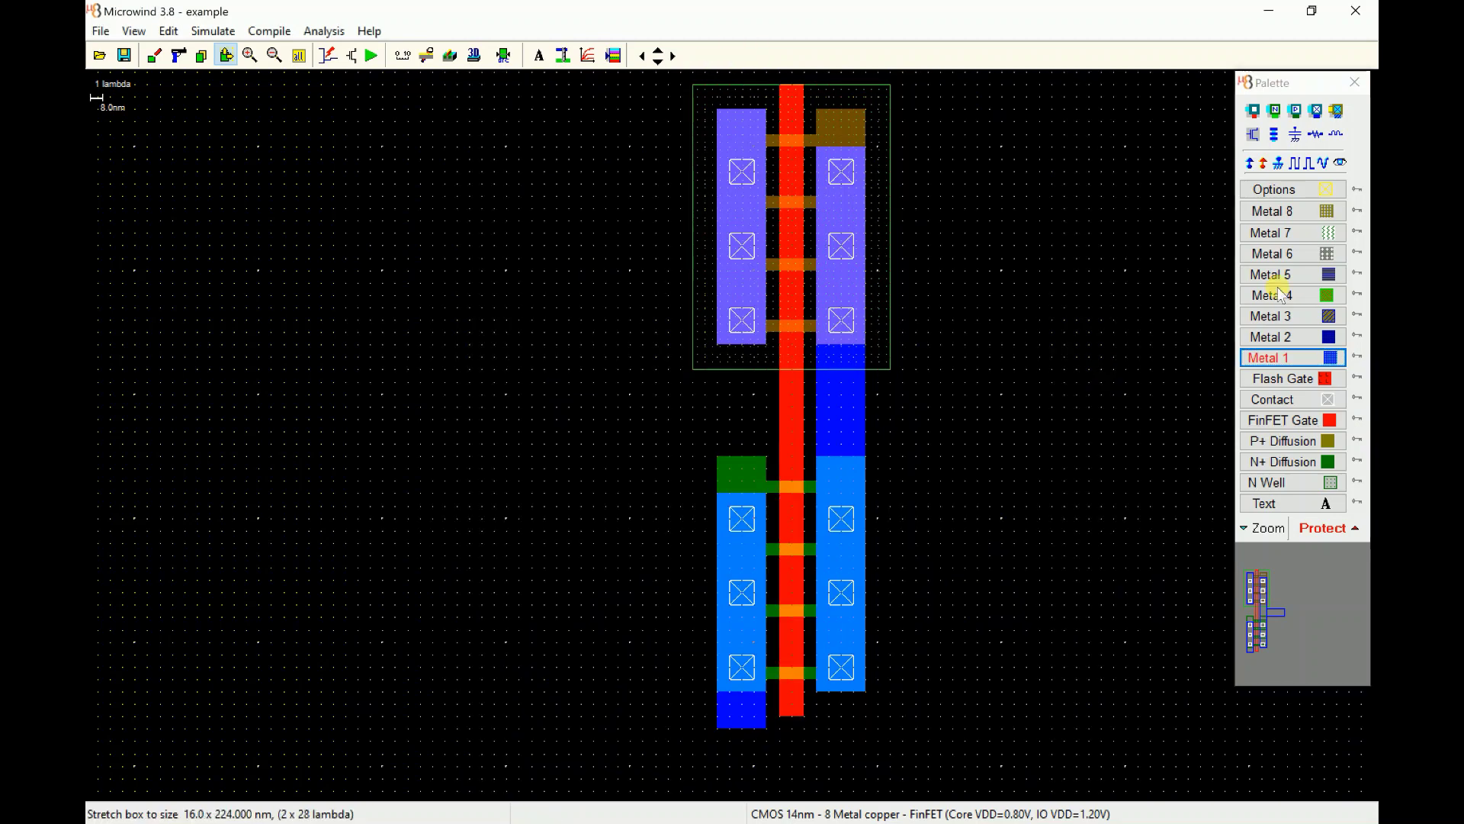
# Step: Add Vss to the N-type device's left metal, and Vdd to both the P-type device's left metal and its N well
pyautogui.click(1283, 164)
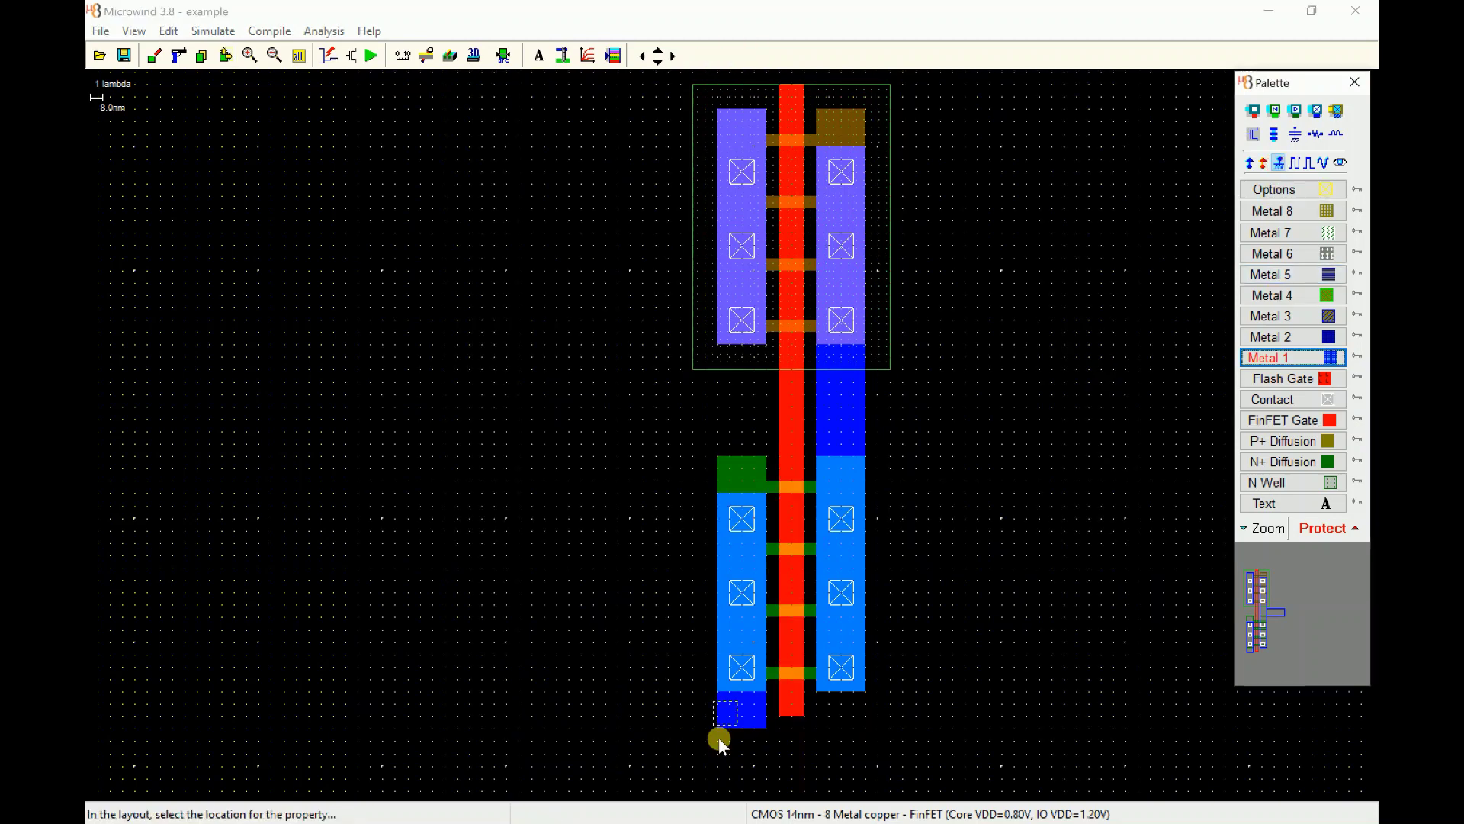
pyautogui.click(735, 715)
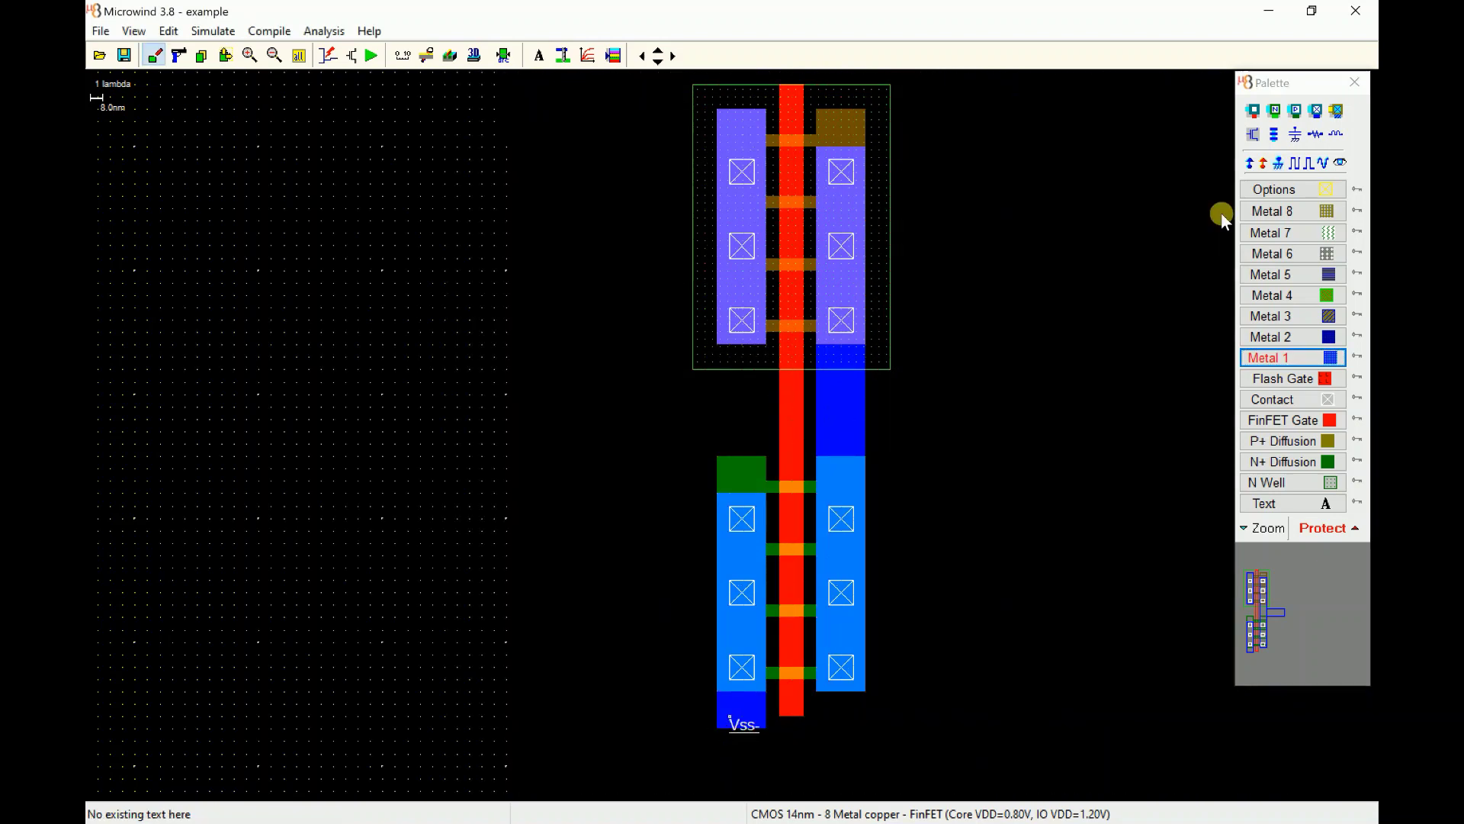
pyautogui.click(1251, 163)
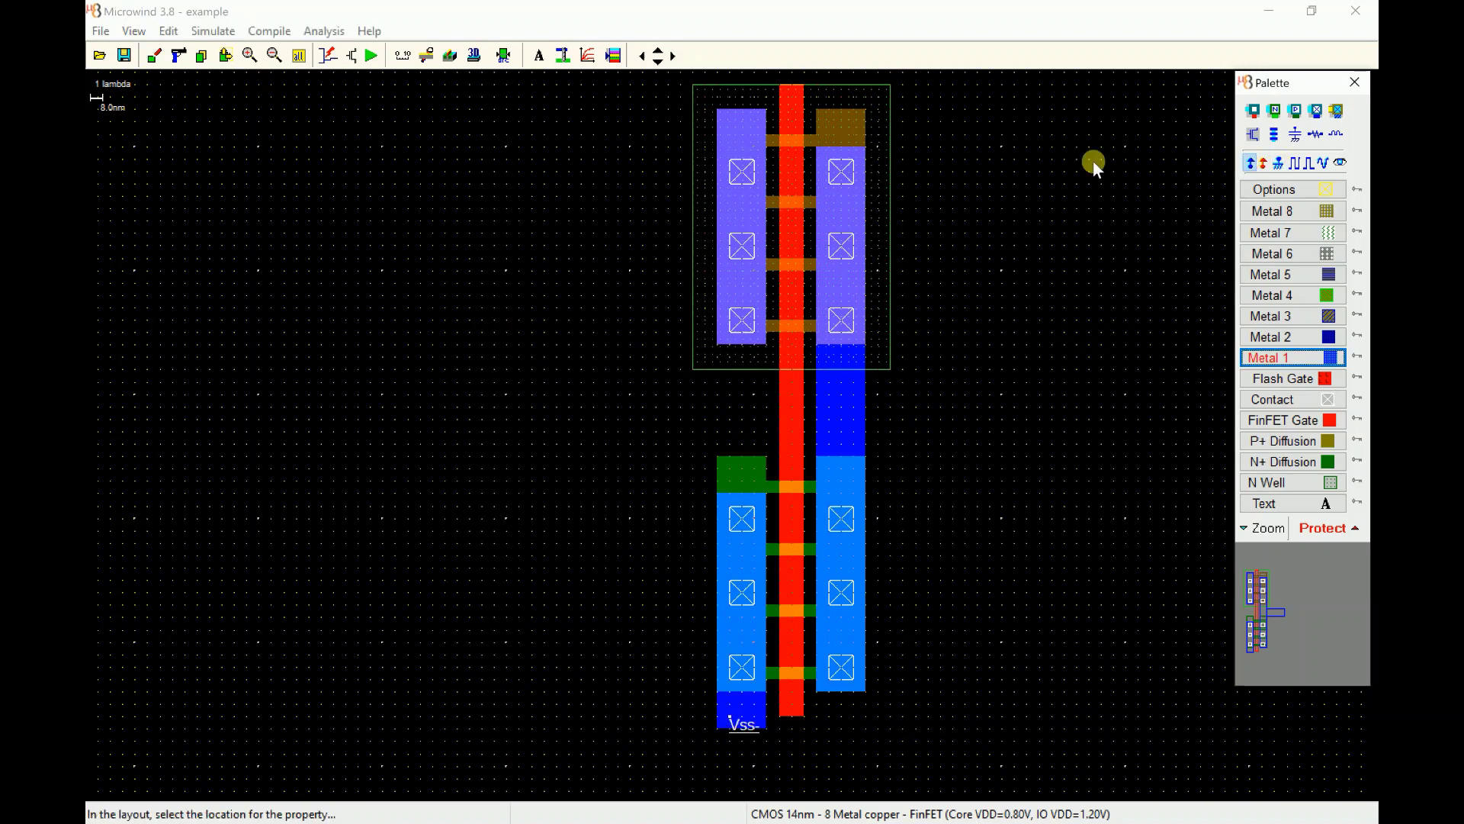
pyautogui.click(744, 135)
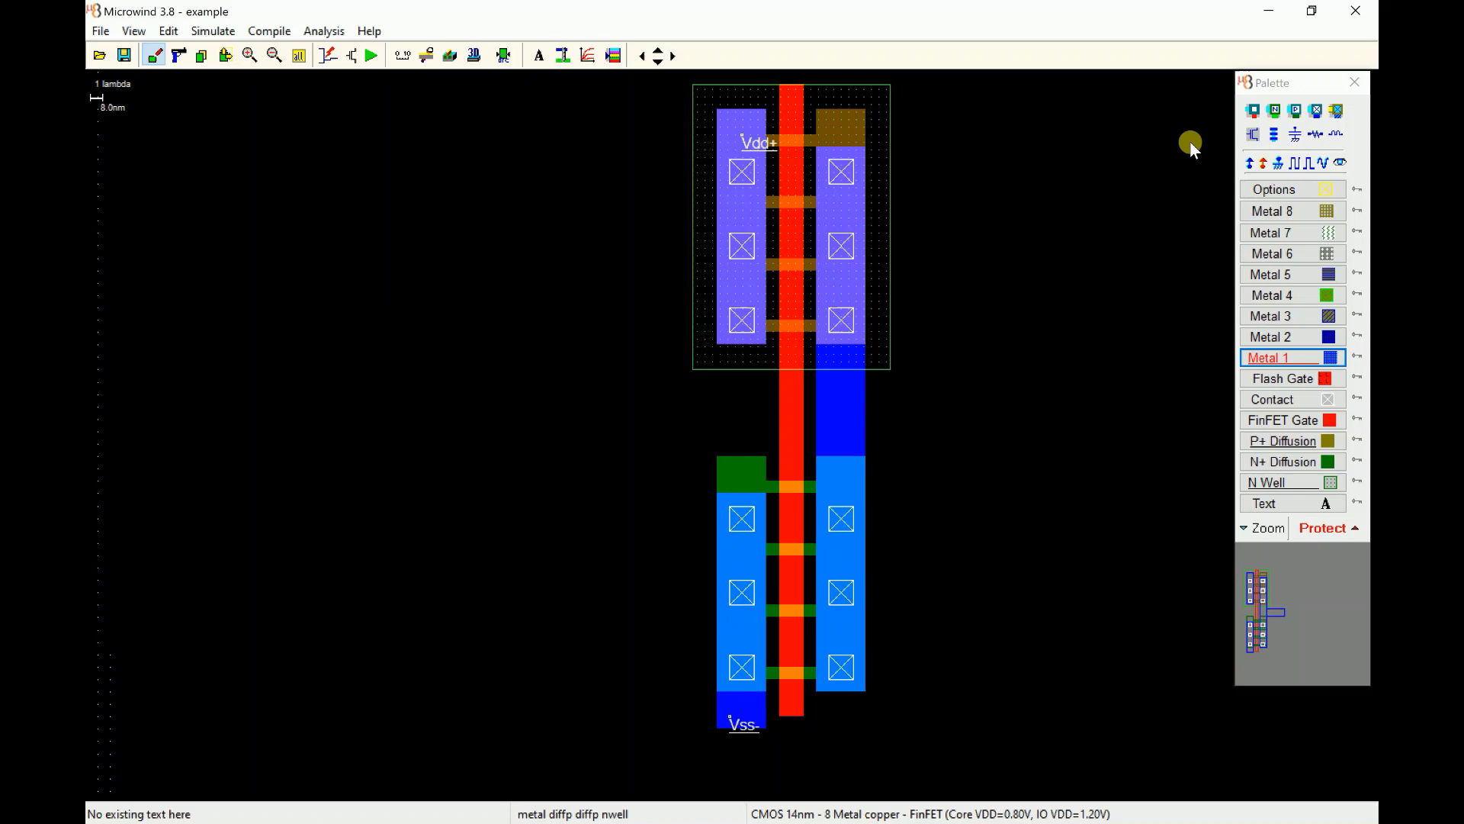
pyautogui.click(1250, 163)
pyautogui.click(879, 123)
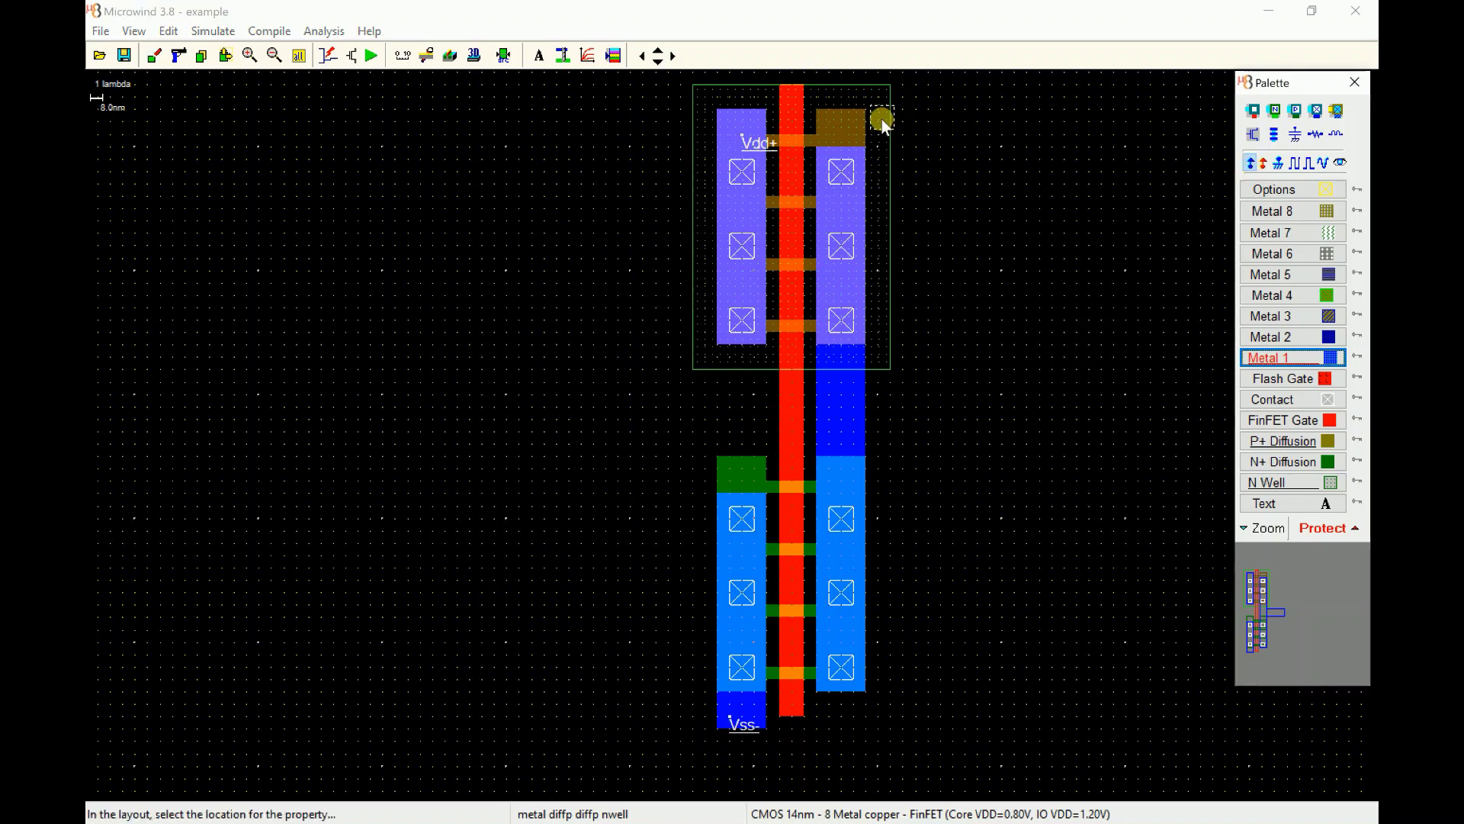
# Step: Assign a clock to the shared gate between the transistors, with time low and time high both 0.1 ns
pyautogui.click(1299, 163)
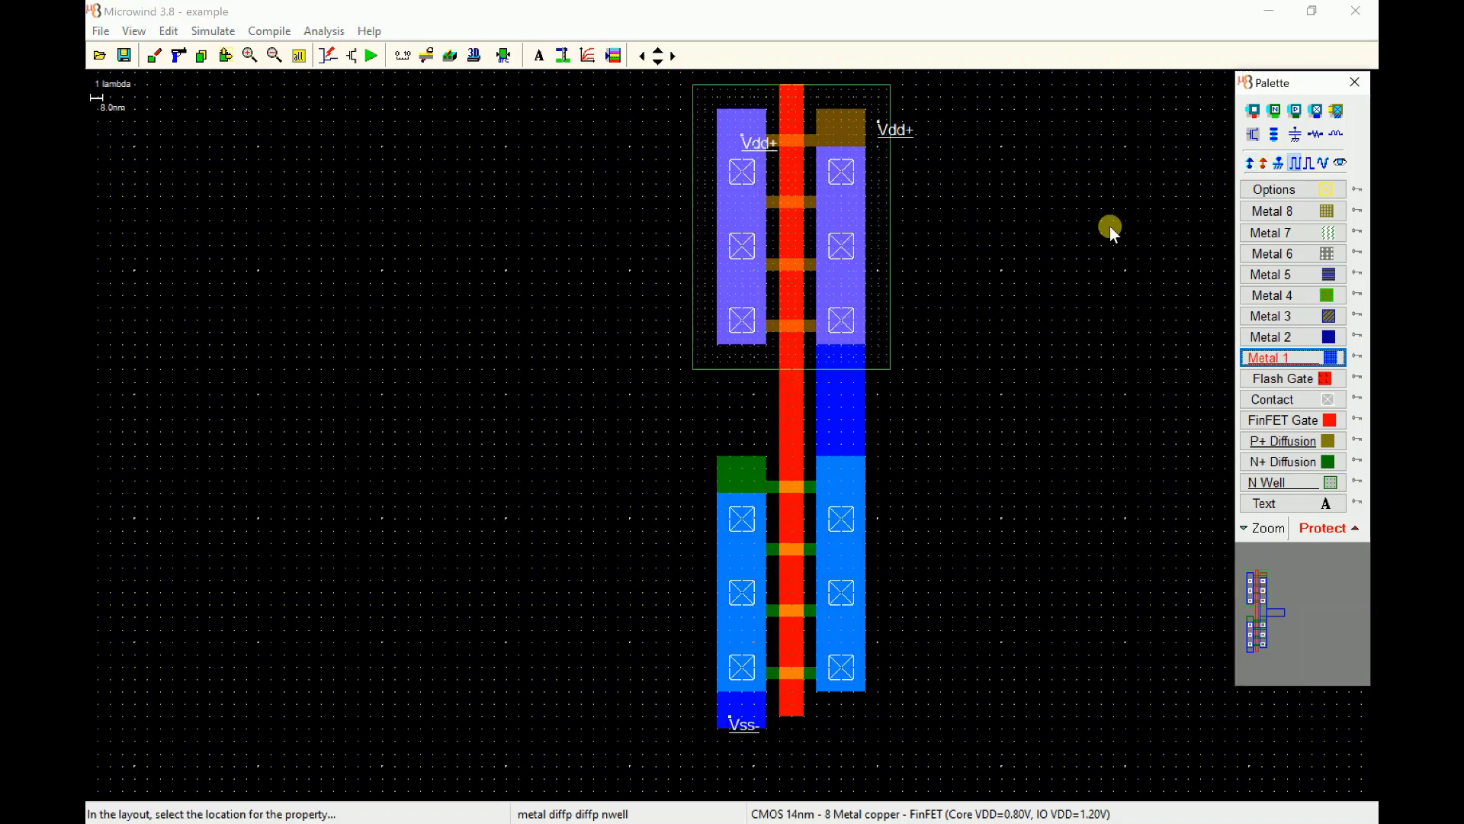
pyautogui.click(790, 416)
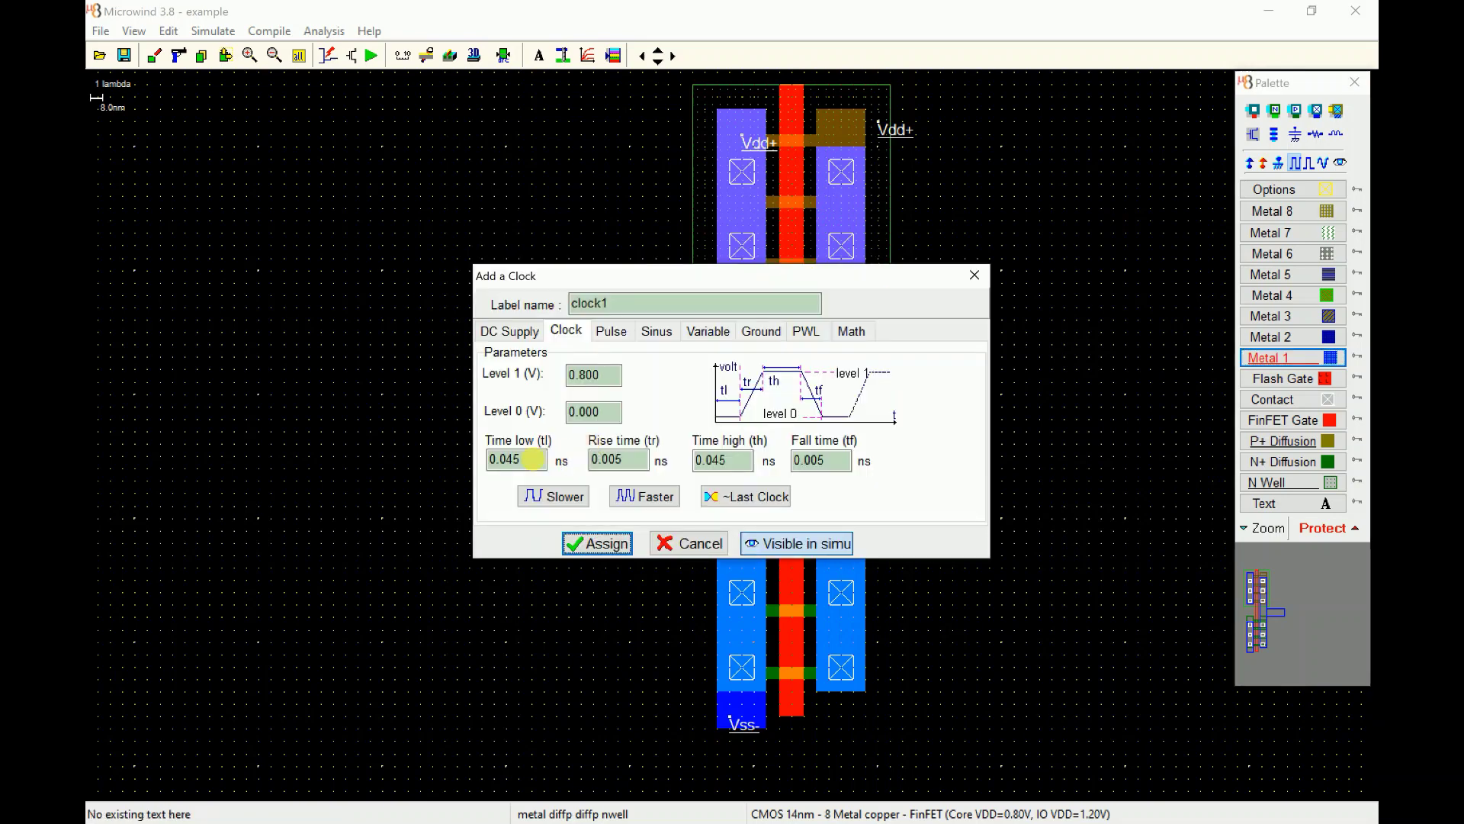
pyautogui.doubleClick(541, 461)
pyautogui.write('0.1')
pyautogui.press('Tab')
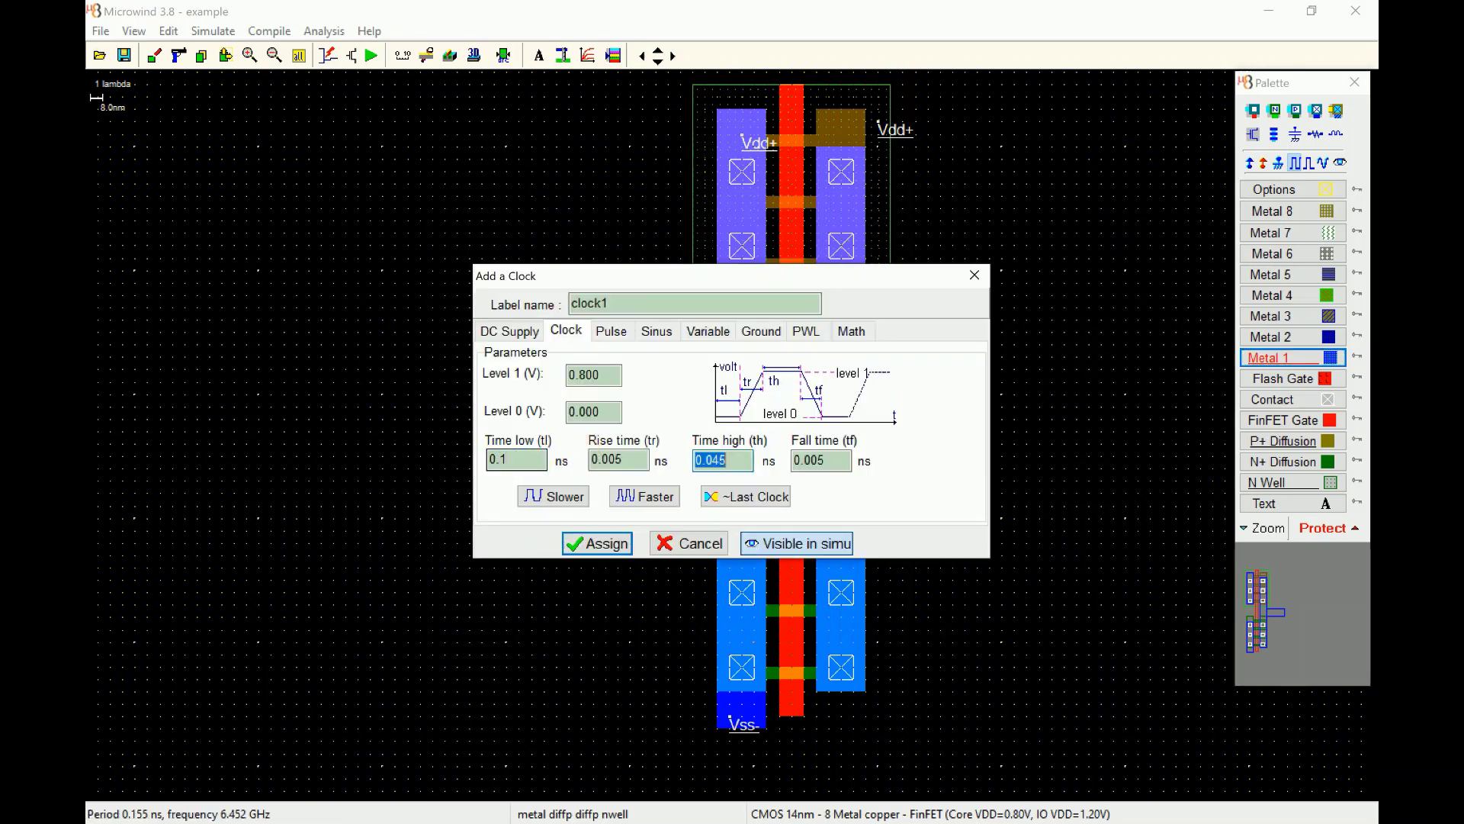
pyautogui.write('0.1')
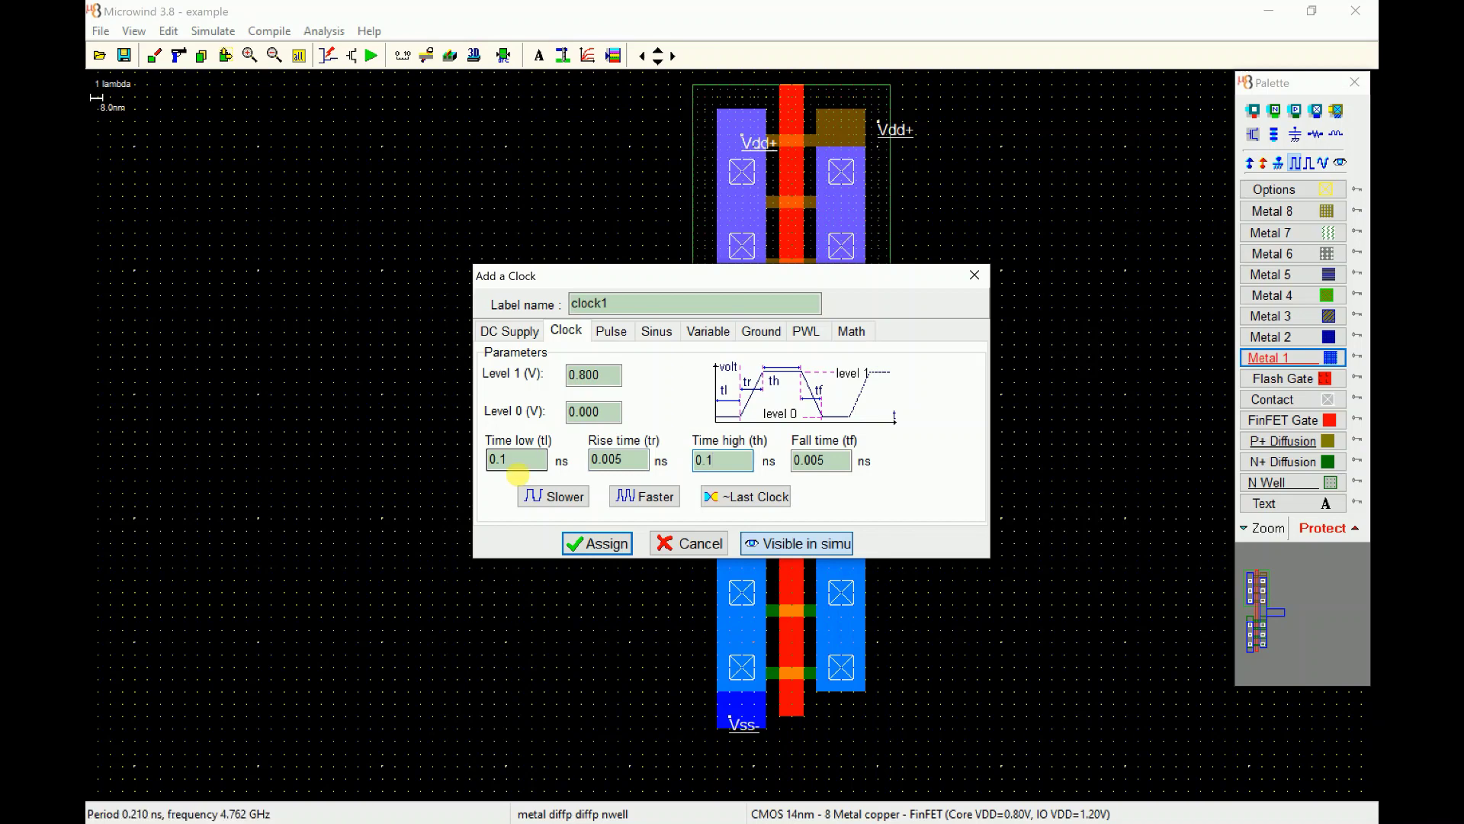
pyautogui.click(596, 543)
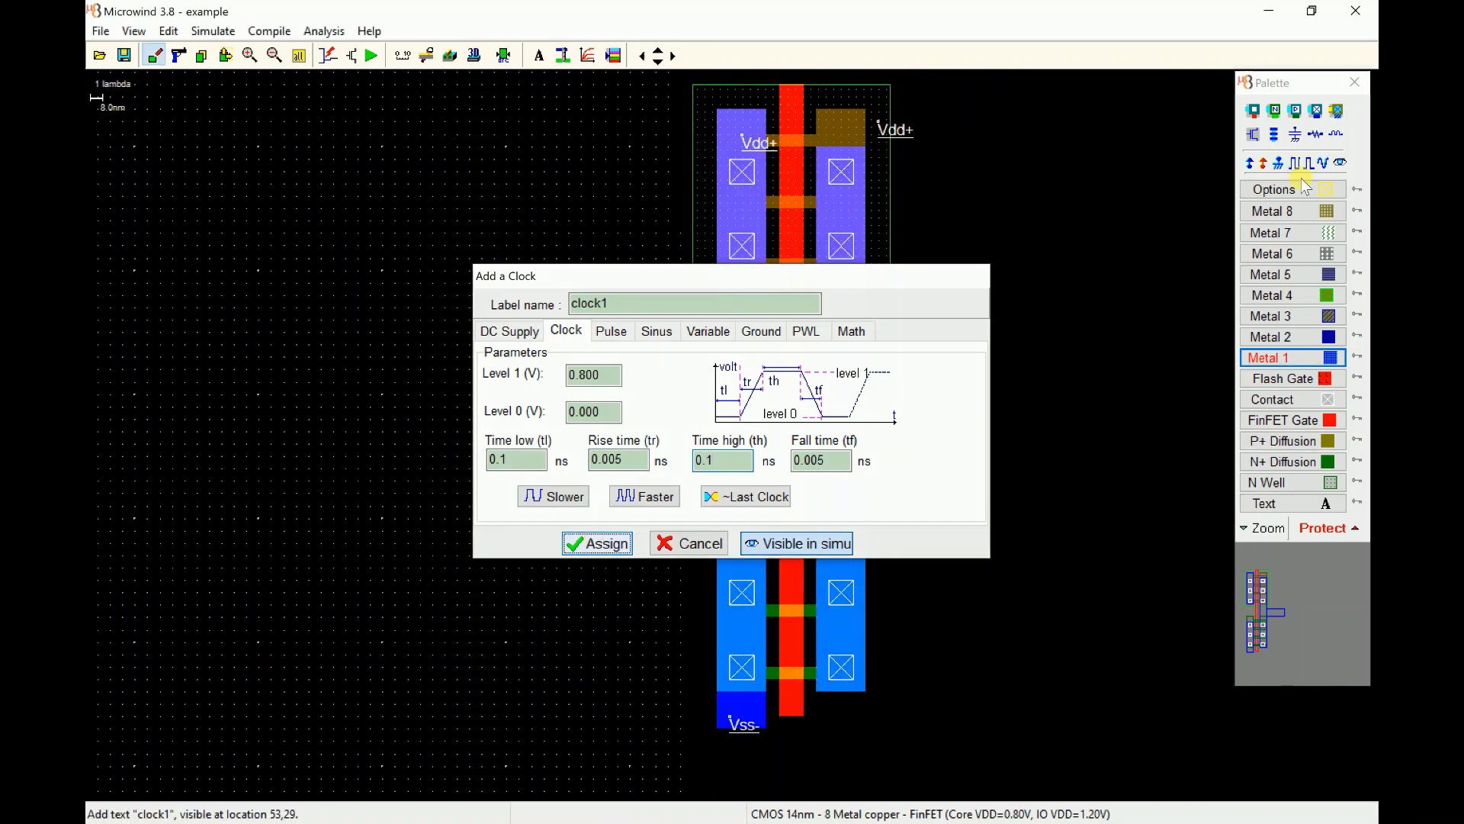
# Step: Add a visible node labelled Vout on the right-hand output metal of the N-type transistor
pyautogui.click(1340, 165)
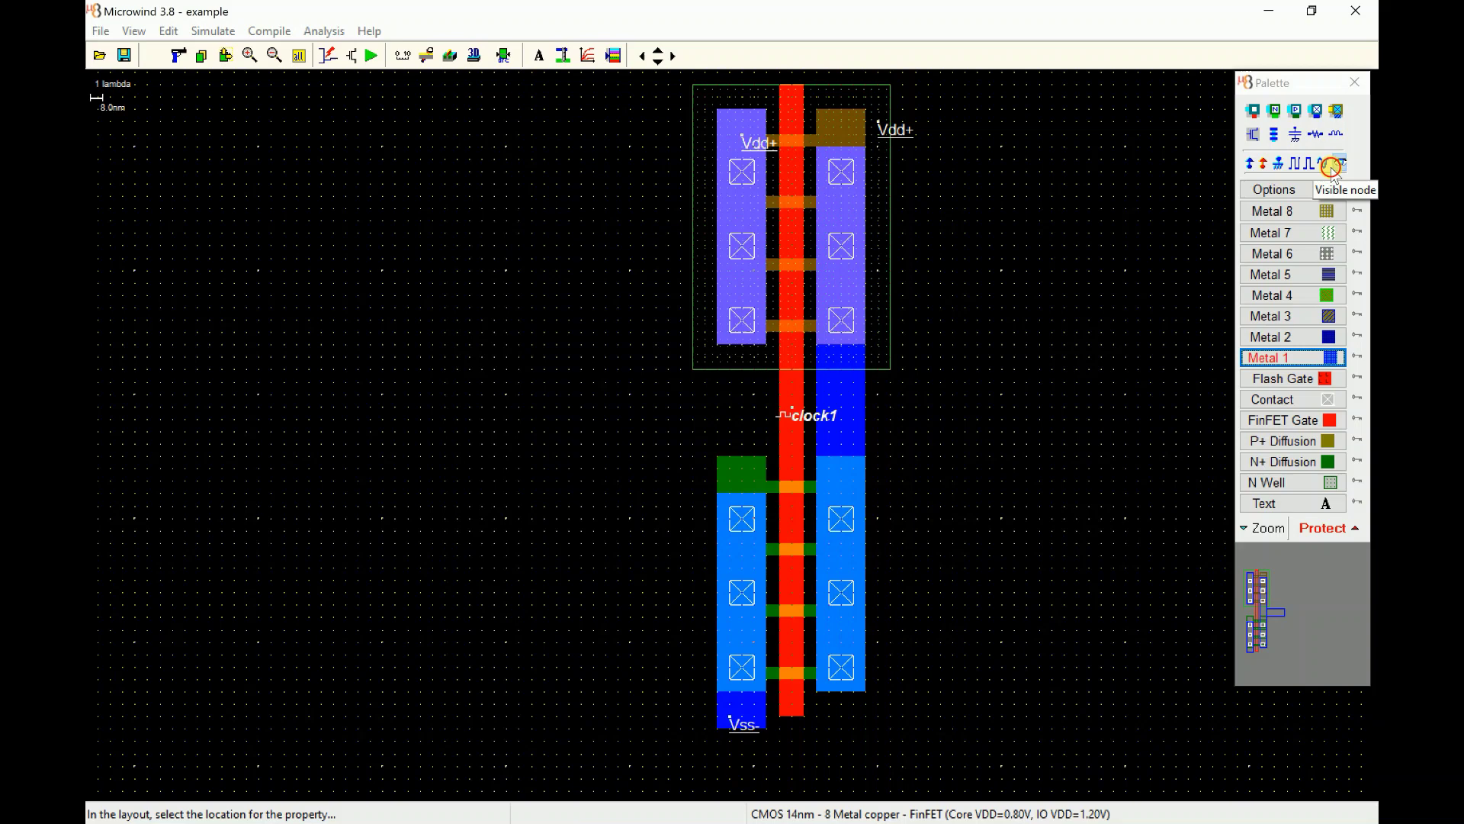
pyautogui.click(846, 476)
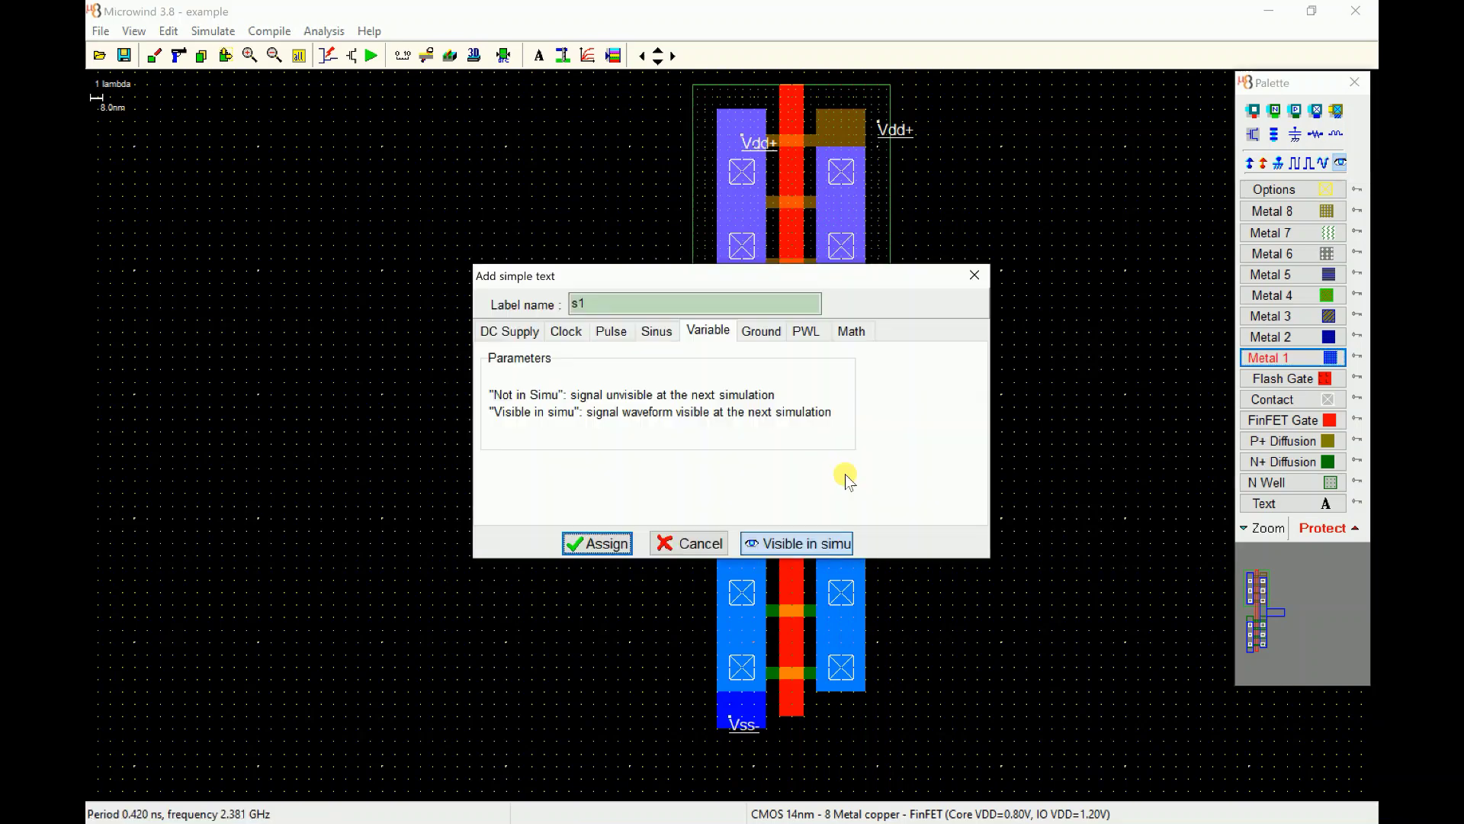
pyautogui.click(624, 303)
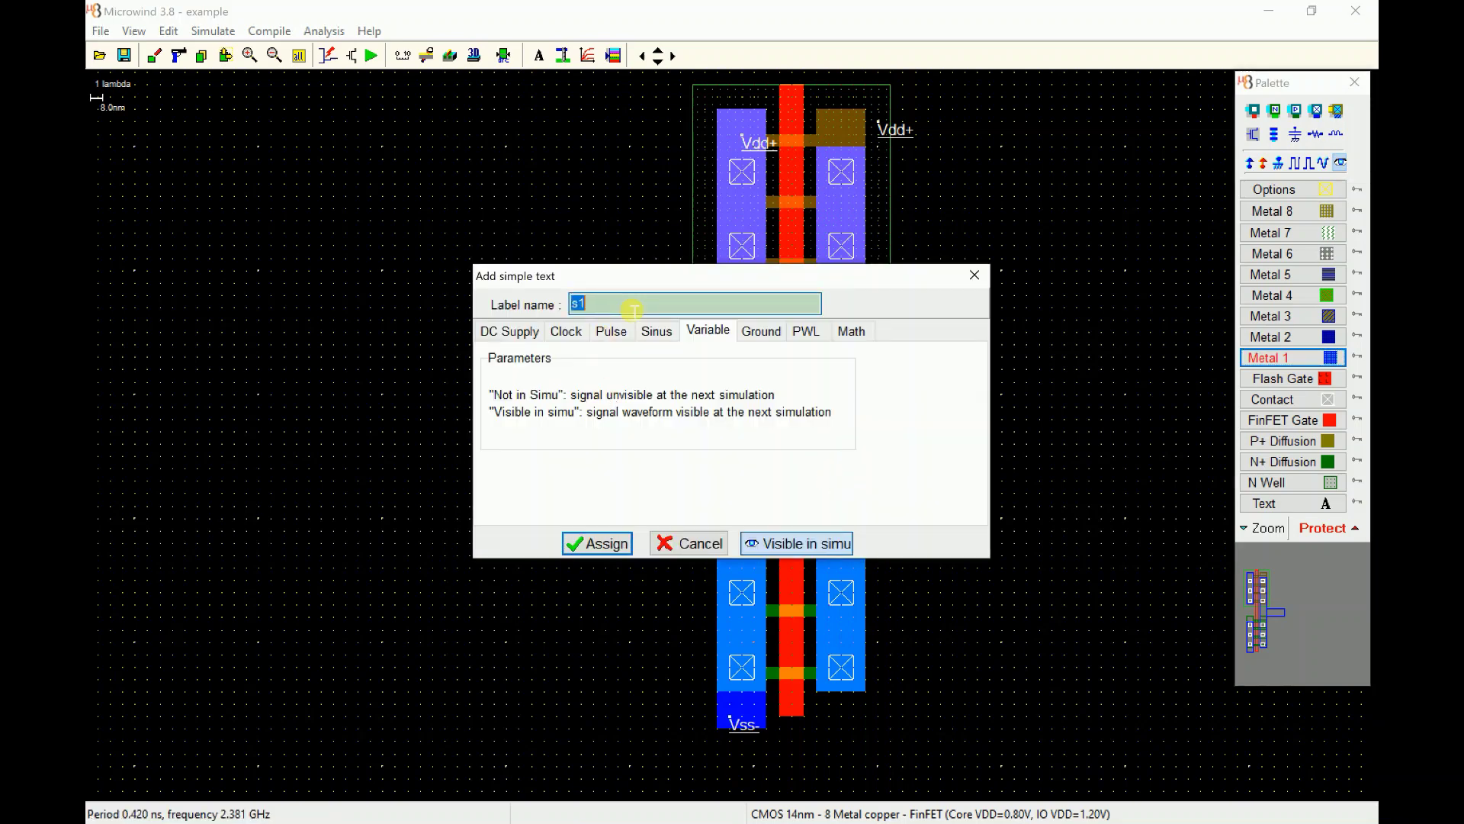
pyautogui.press('BackSpace')
pyautogui.press('BackSpace')
pyautogui.write('Vout')
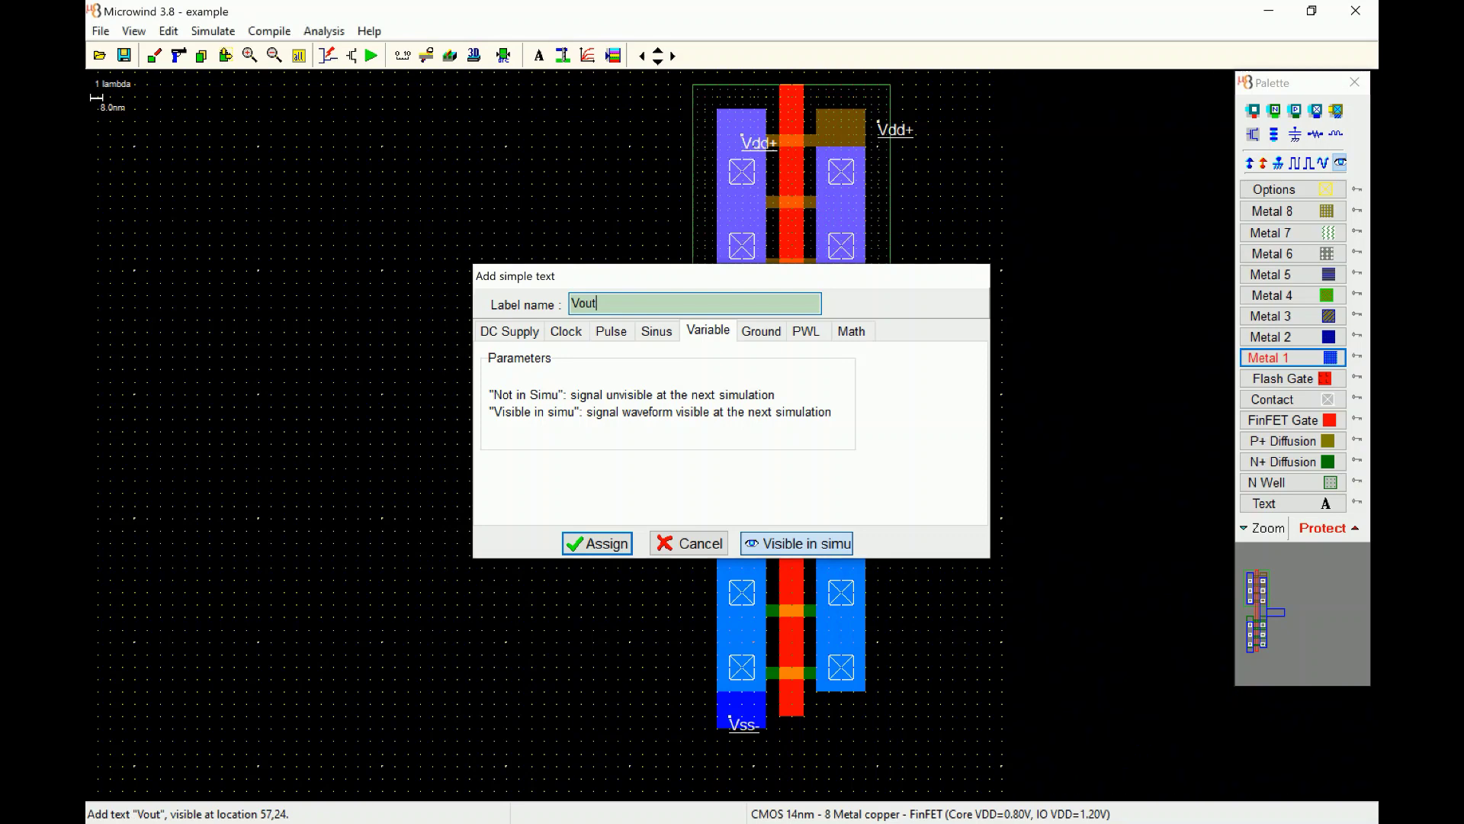
pyautogui.press('Return')
# Step: Rename the gate's clock label to Vin
pyautogui.click(809, 416)
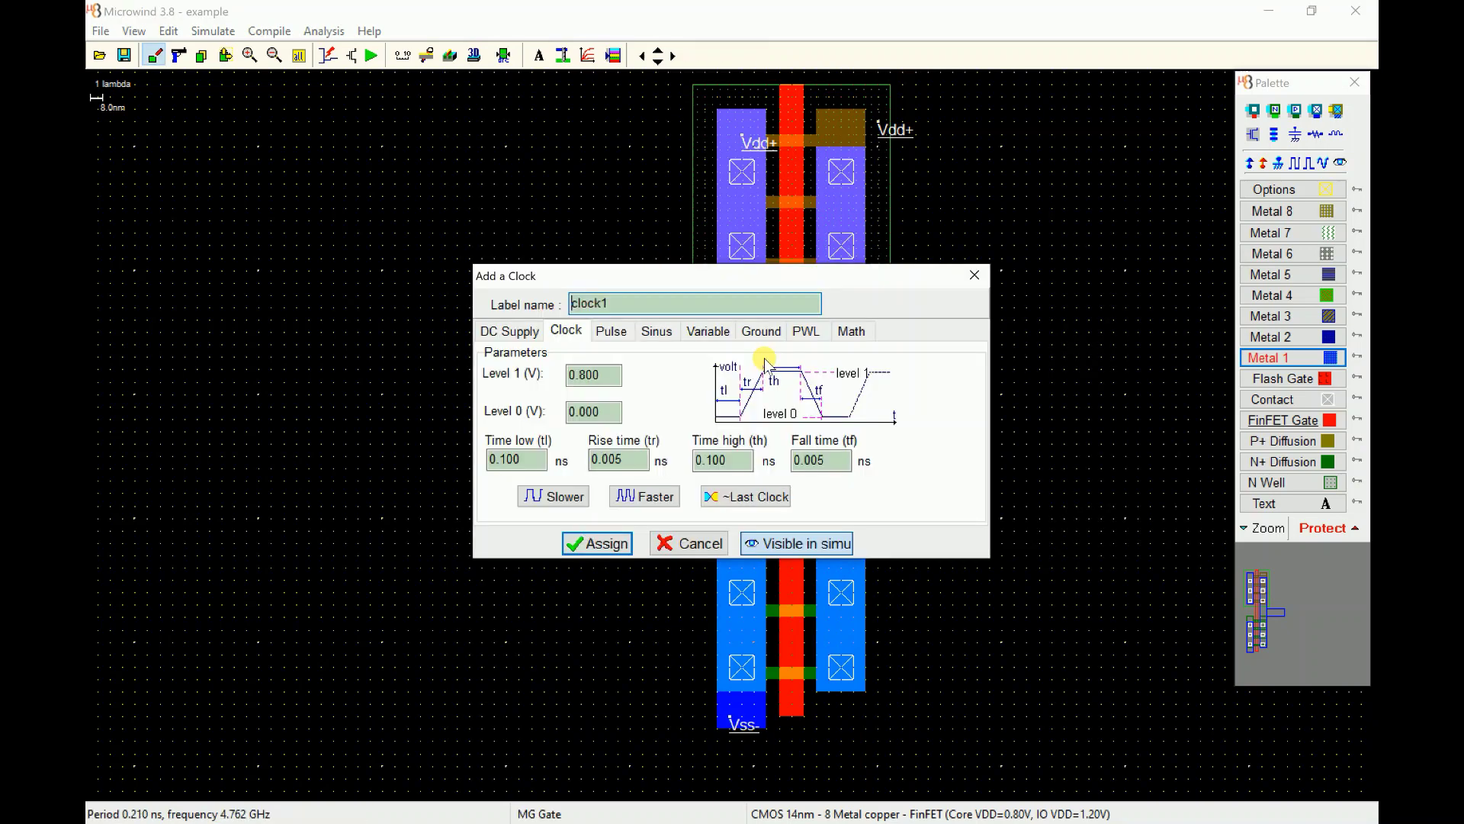
pyautogui.doubleClick(736, 305)
pyautogui.write('Vin')
pyautogui.press('Return')
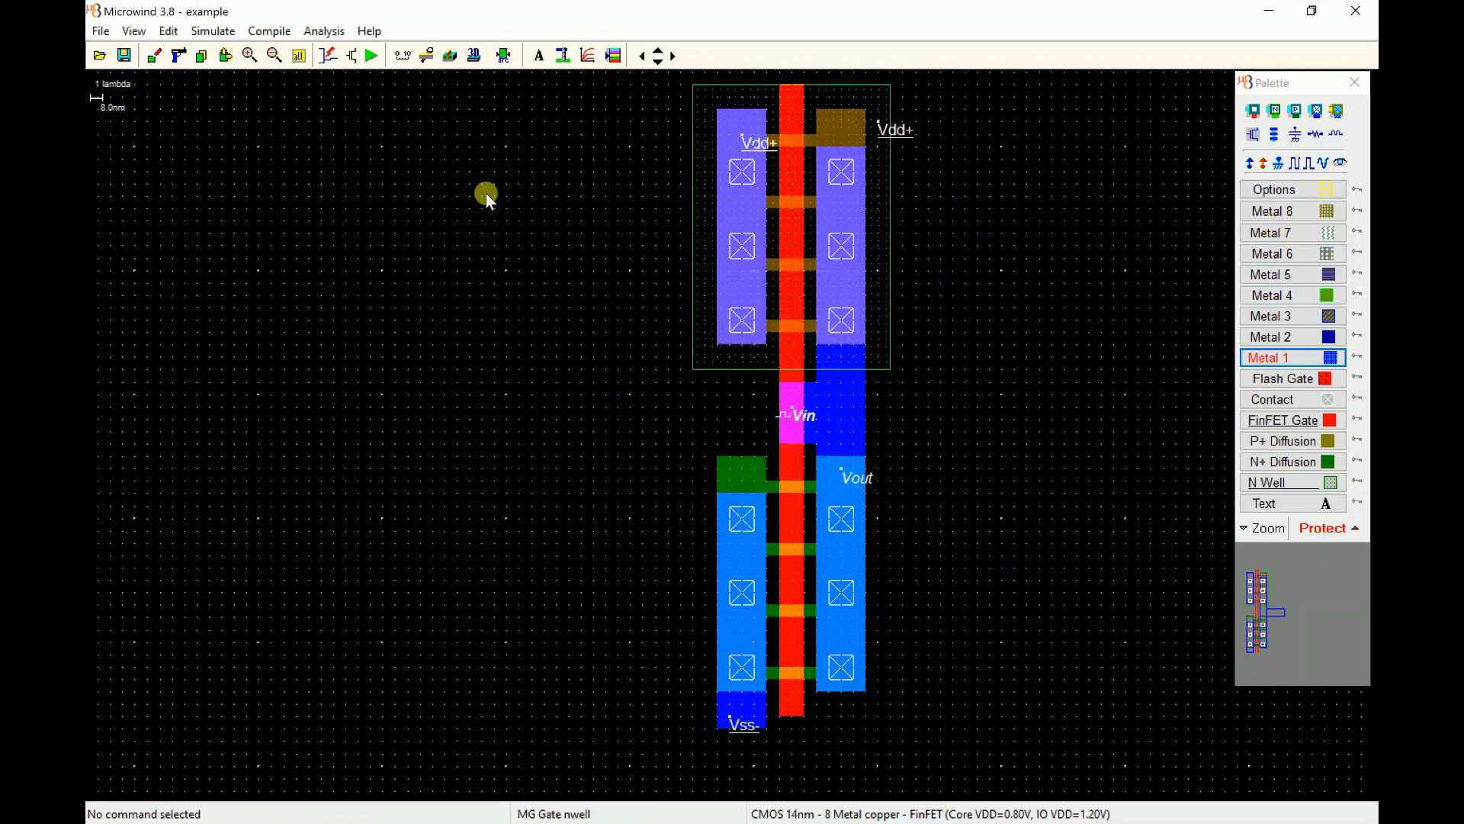
# Step: Delete the stray metal box overlapping the shared gate at the Vin label
pyautogui.click(187, 62)
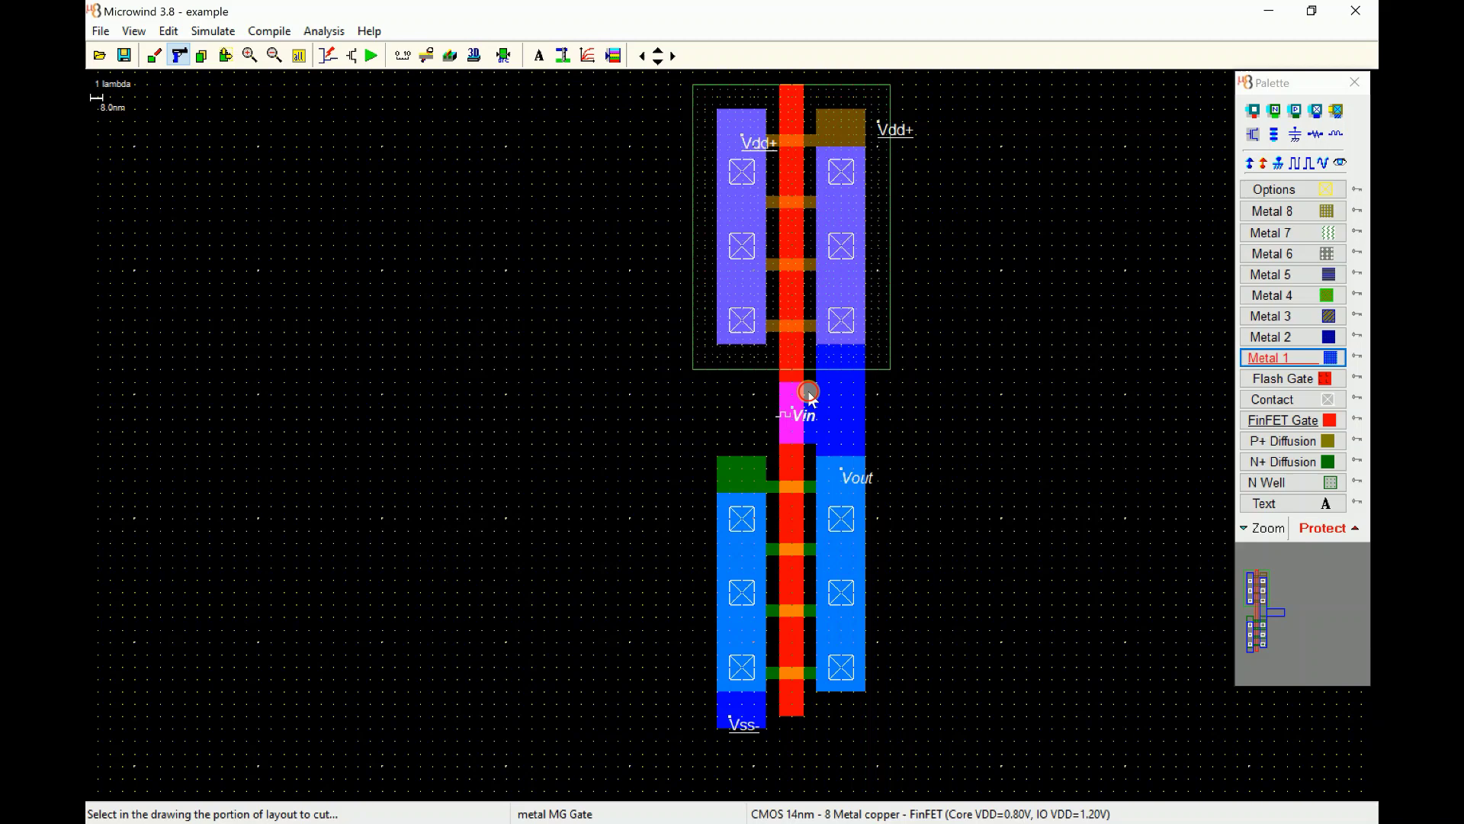
pyautogui.click(807, 393)
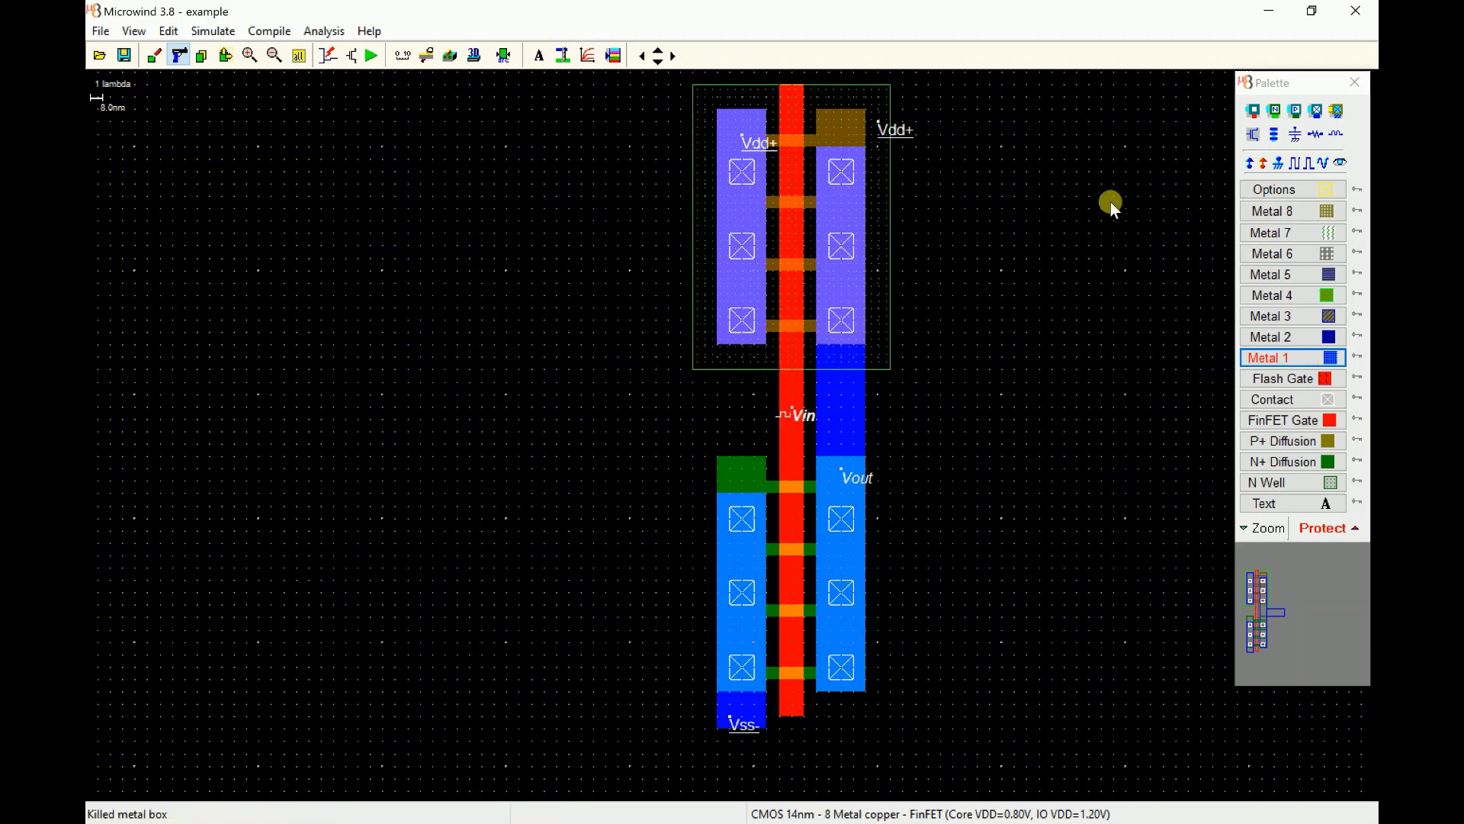
pyautogui.click(1342, 163)
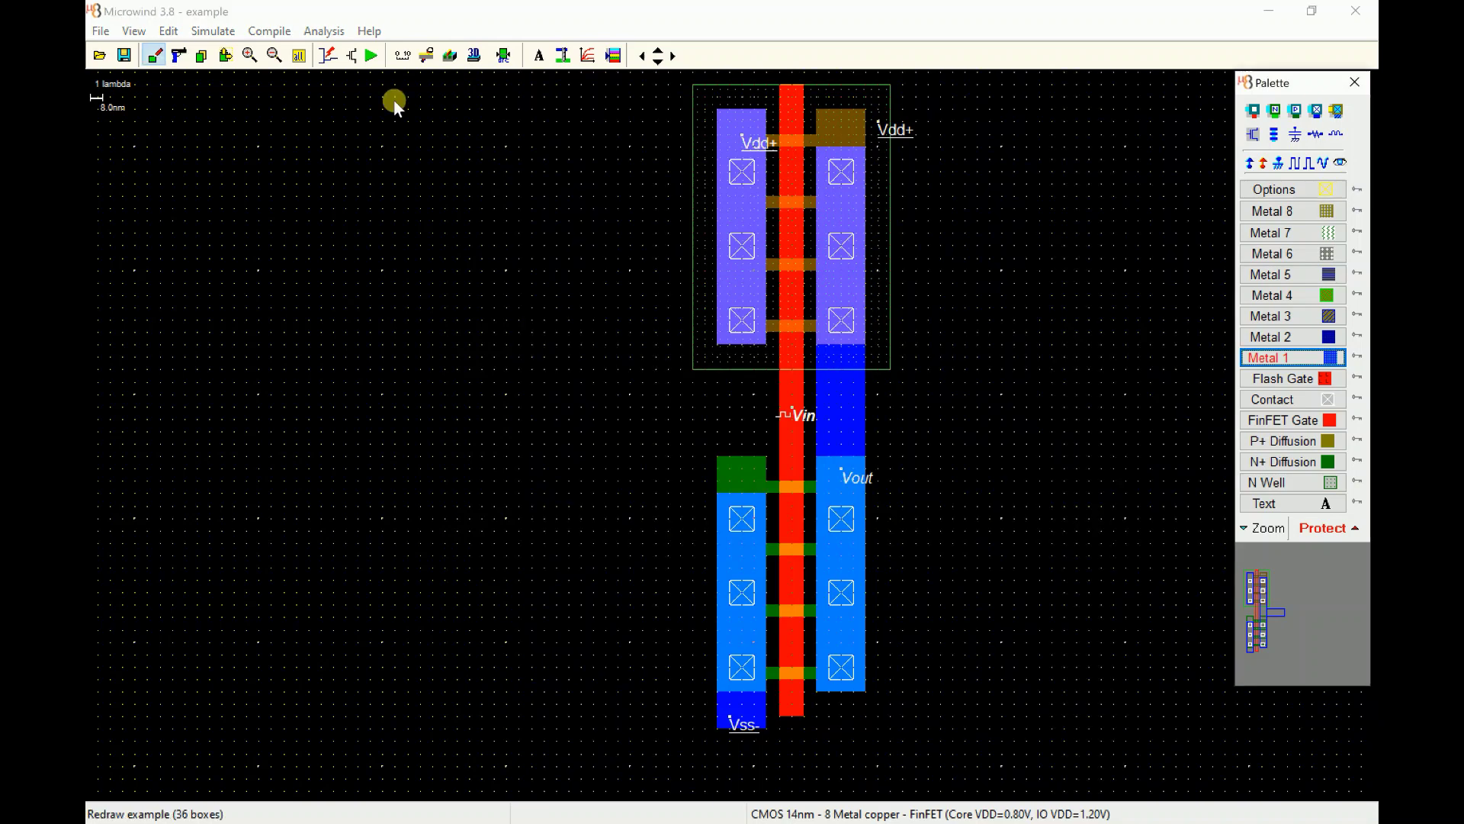
# Step: Run the analog simulation to examine the Vin and Vout waveforms, and return to the layout
pyautogui.click(371, 55)
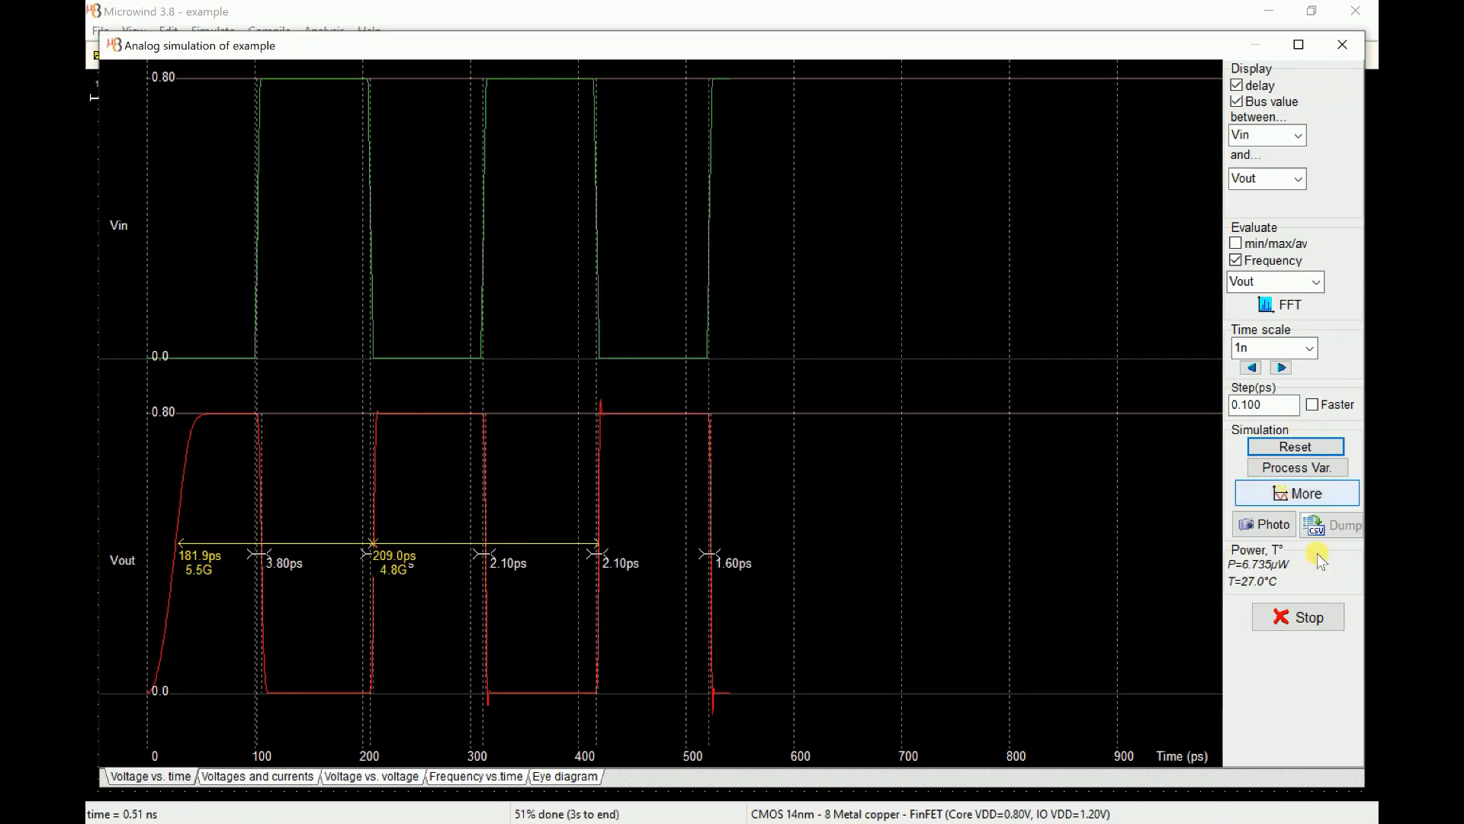
pyautogui.click(1295, 624)
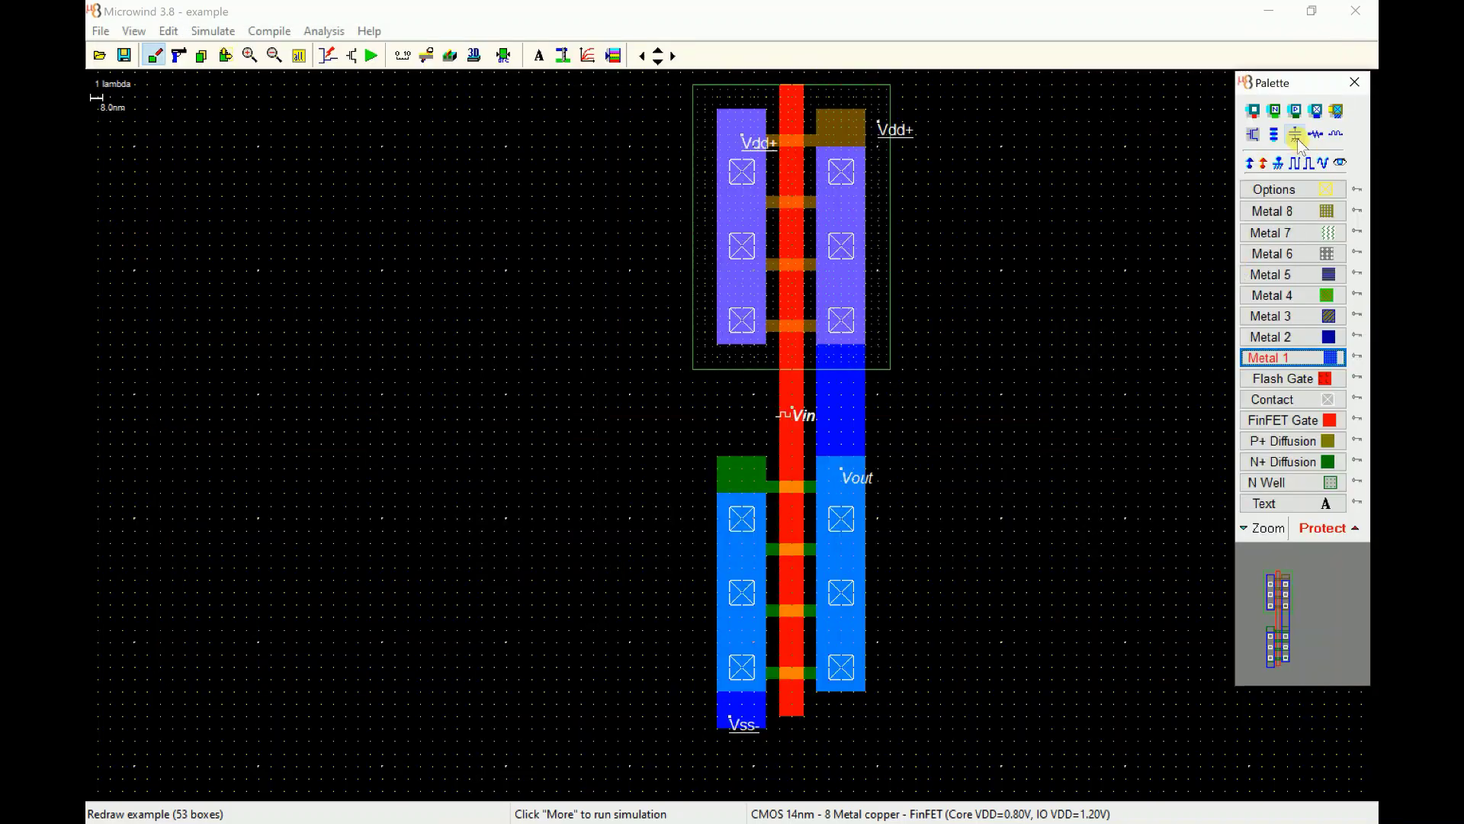
# Step: Add a 0.005 pF capacitor to ground on the output metal between the two transistors
pyautogui.click(1296, 136)
pyautogui.click(848, 420)
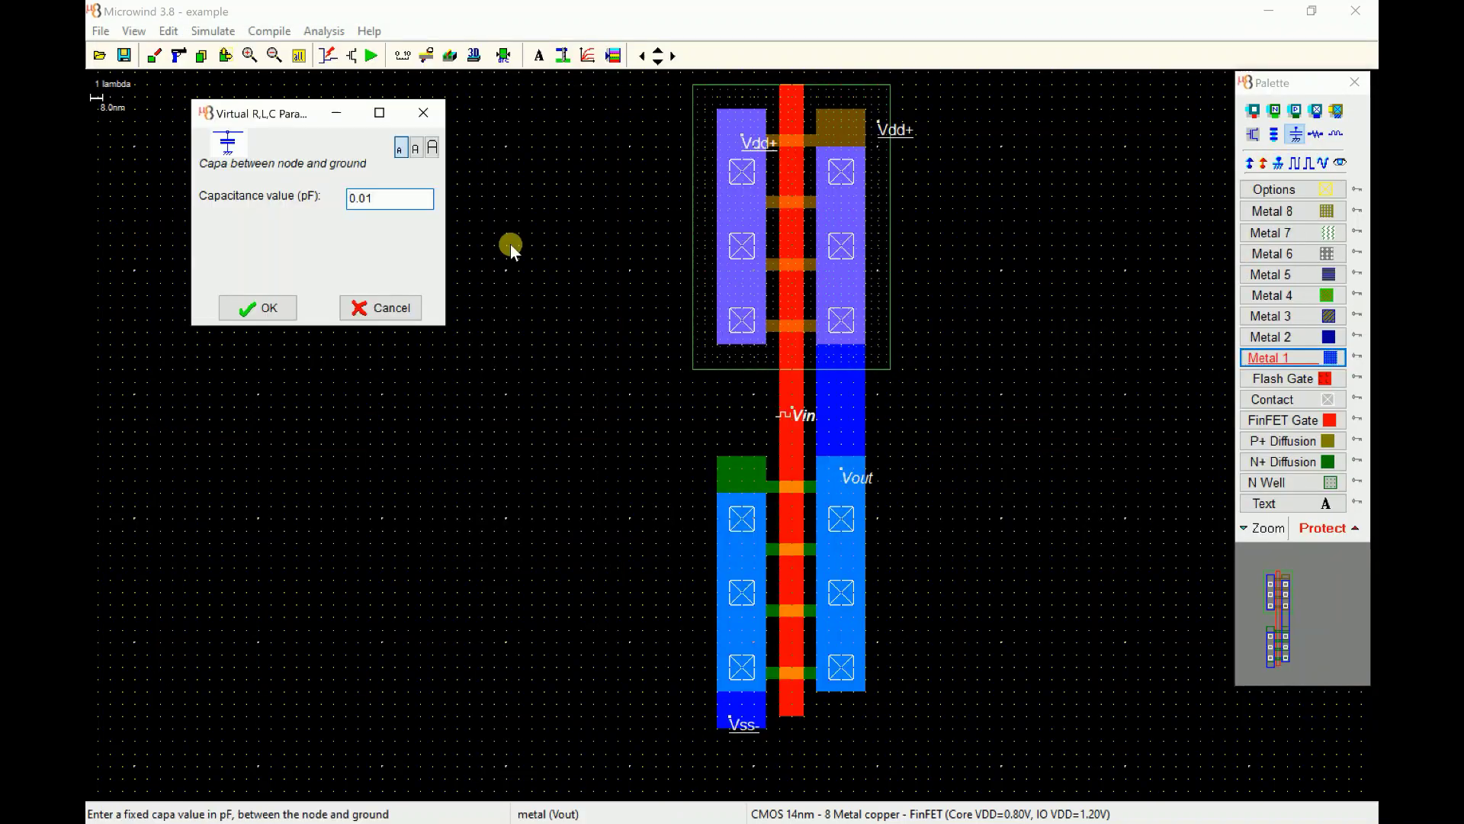
pyautogui.click(383, 205)
pyautogui.press('BackSpace')
pyautogui.write('0')
pyautogui.click(273, 307)
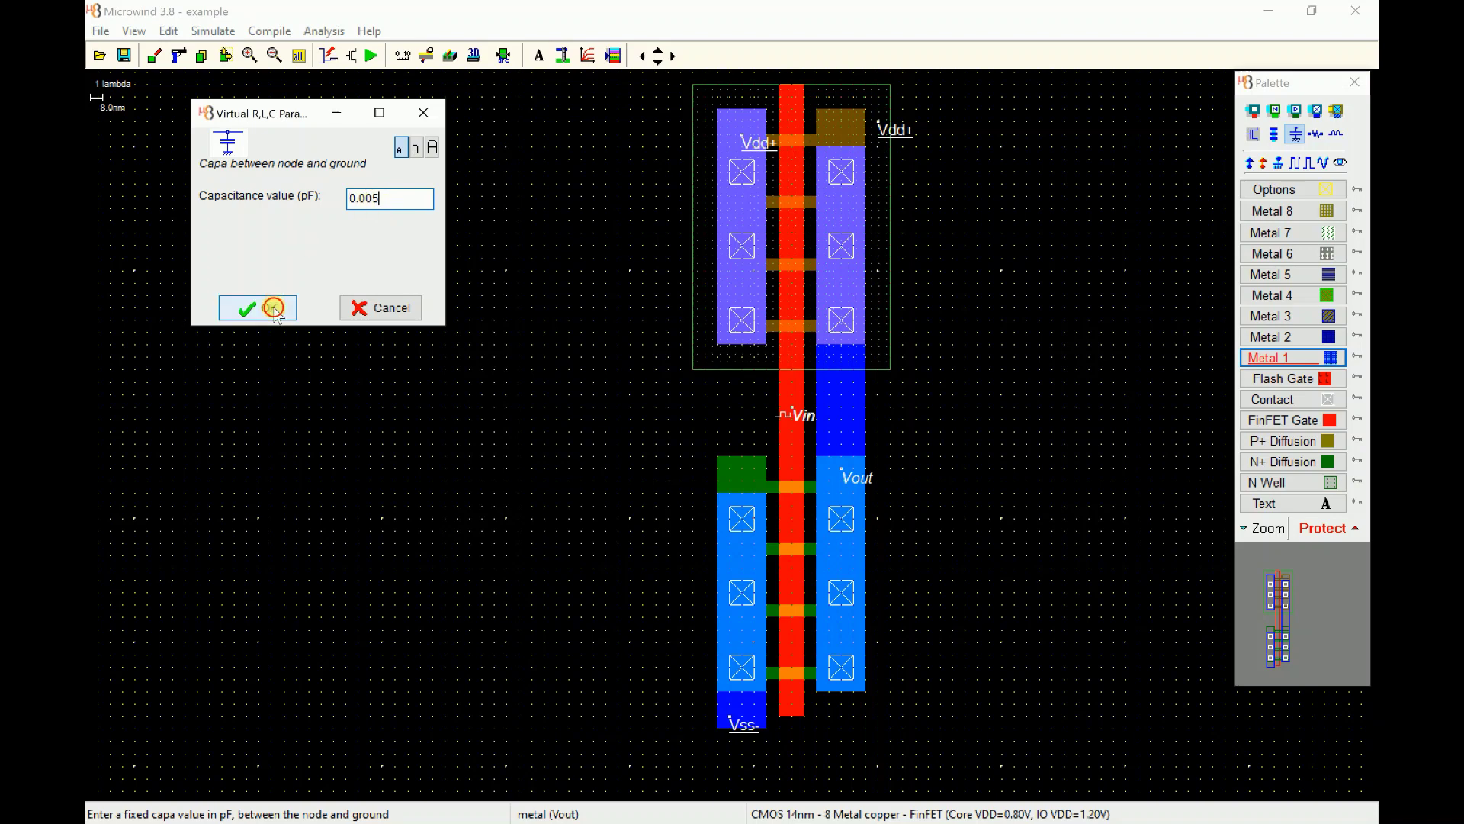
# Step: Run the analog simulation to examine Vout with the 0.005 pF load, and return to the layout
pyautogui.click(372, 56)
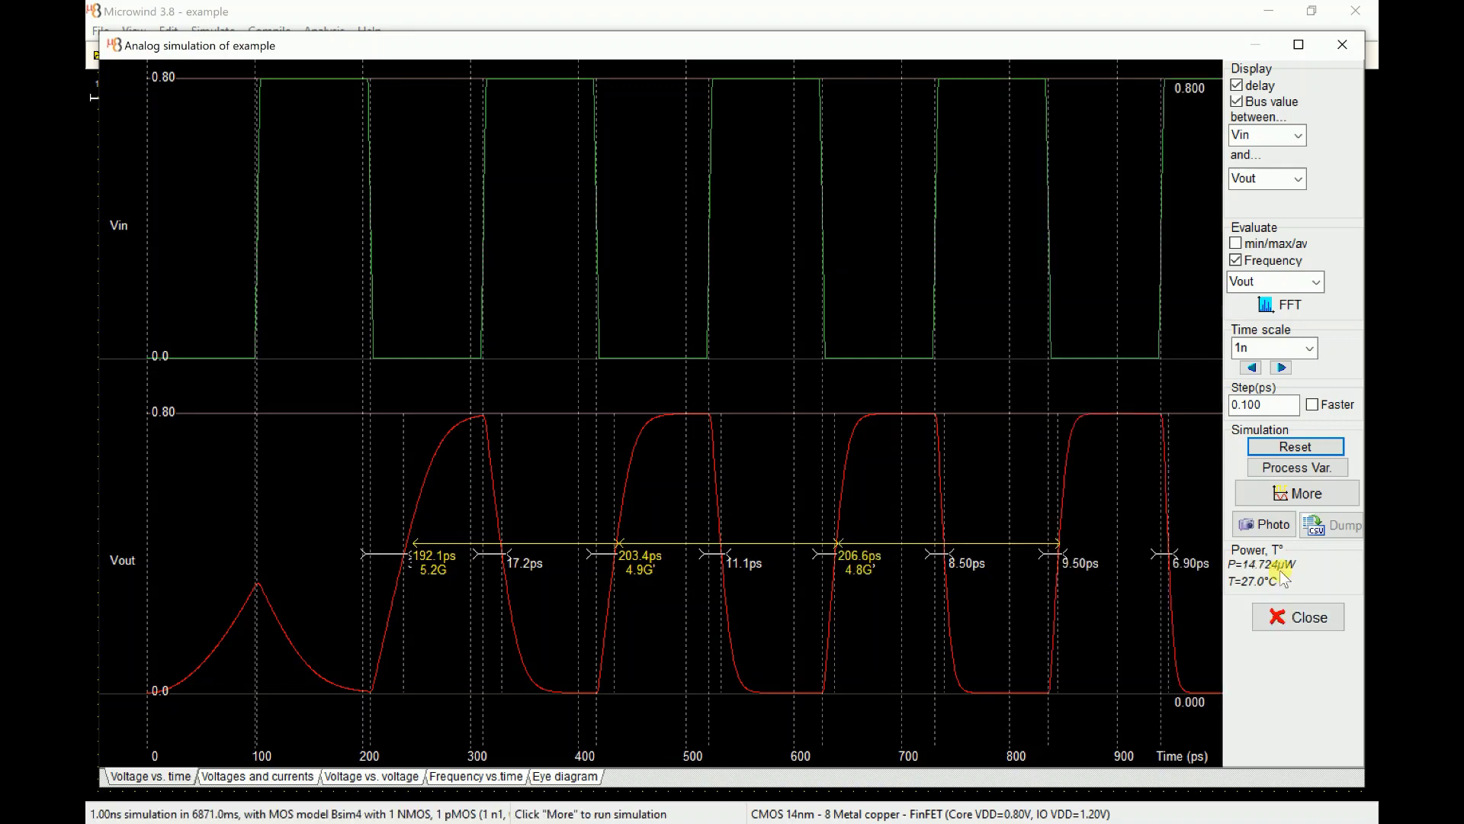
pyautogui.click(1287, 627)
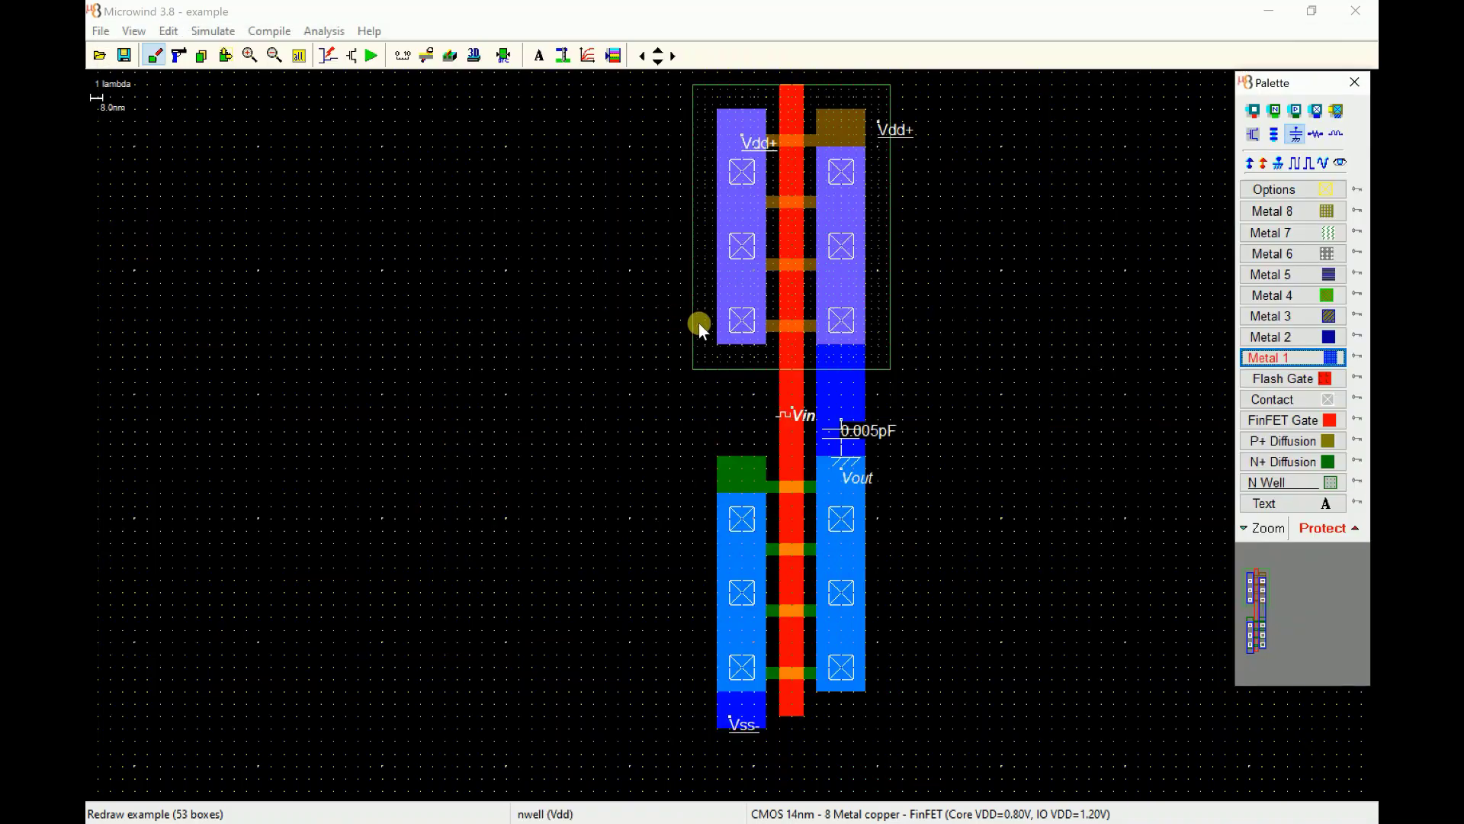
# Step: Set the output load capacitor's value to 0.1 pF
pyautogui.click(299, 55)
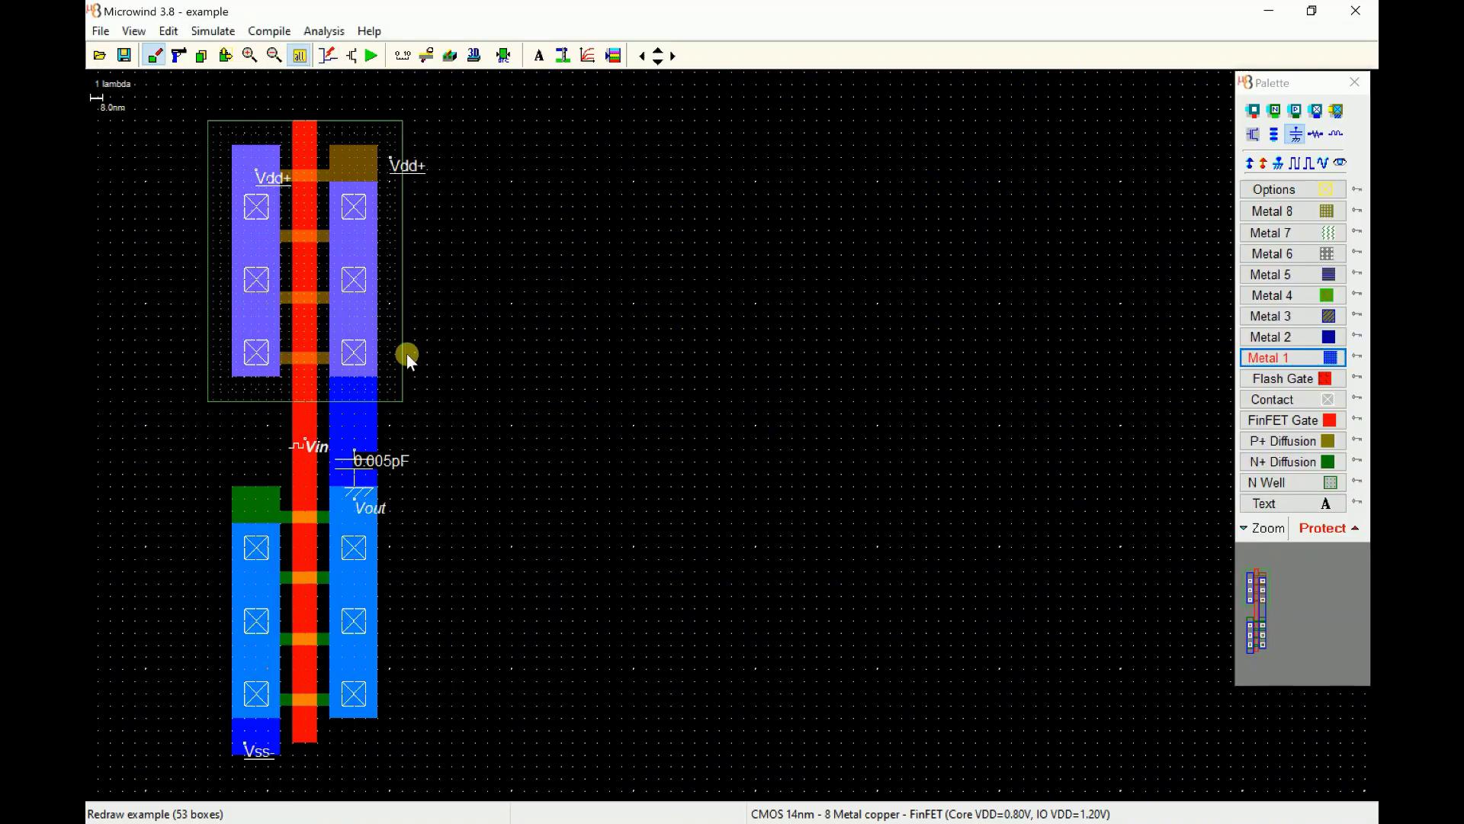
pyautogui.click(379, 460)
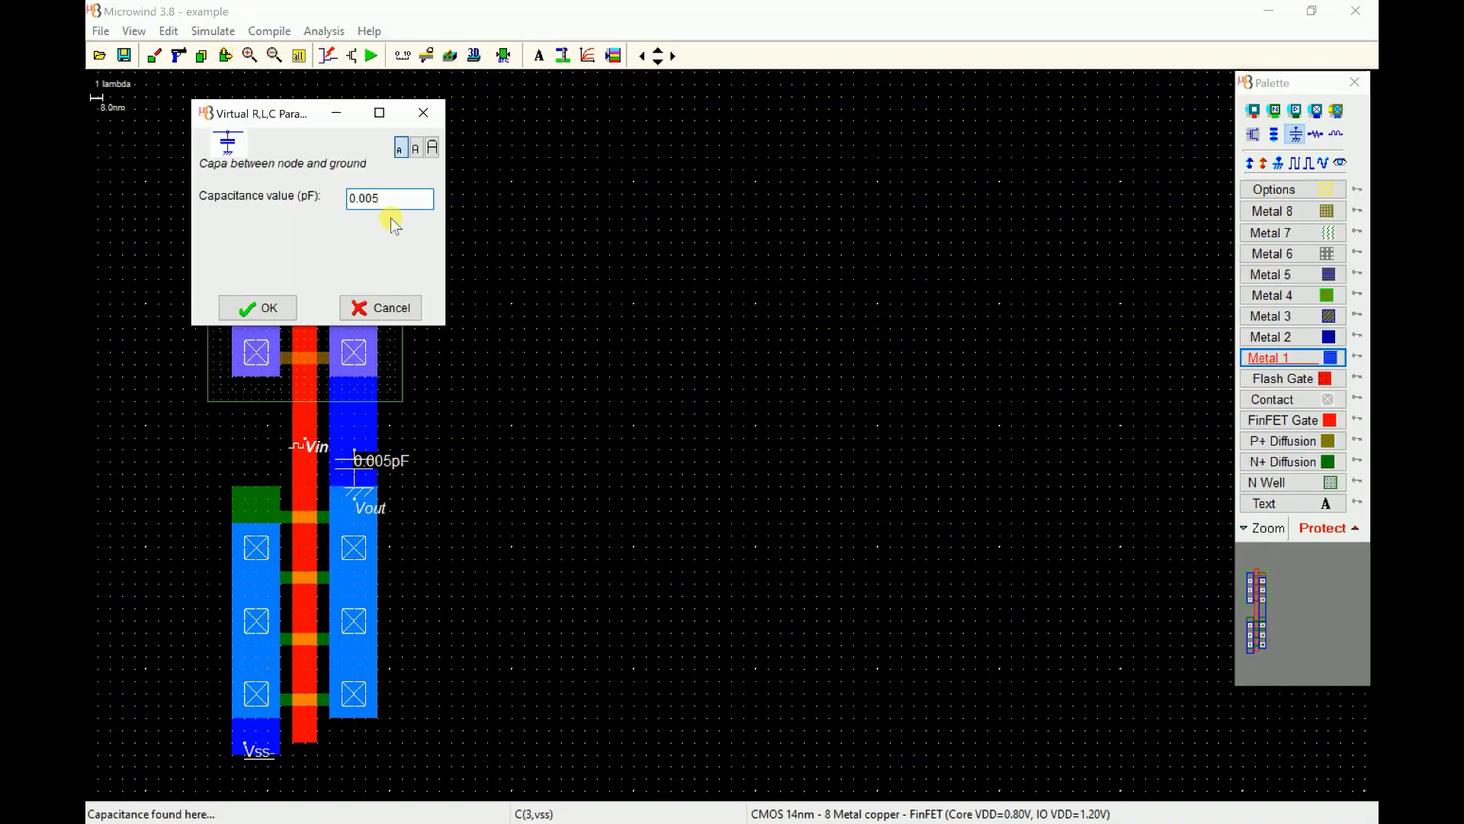
pyautogui.write('1')
pyautogui.write('0')
pyautogui.write('1')
pyautogui.click(262, 305)
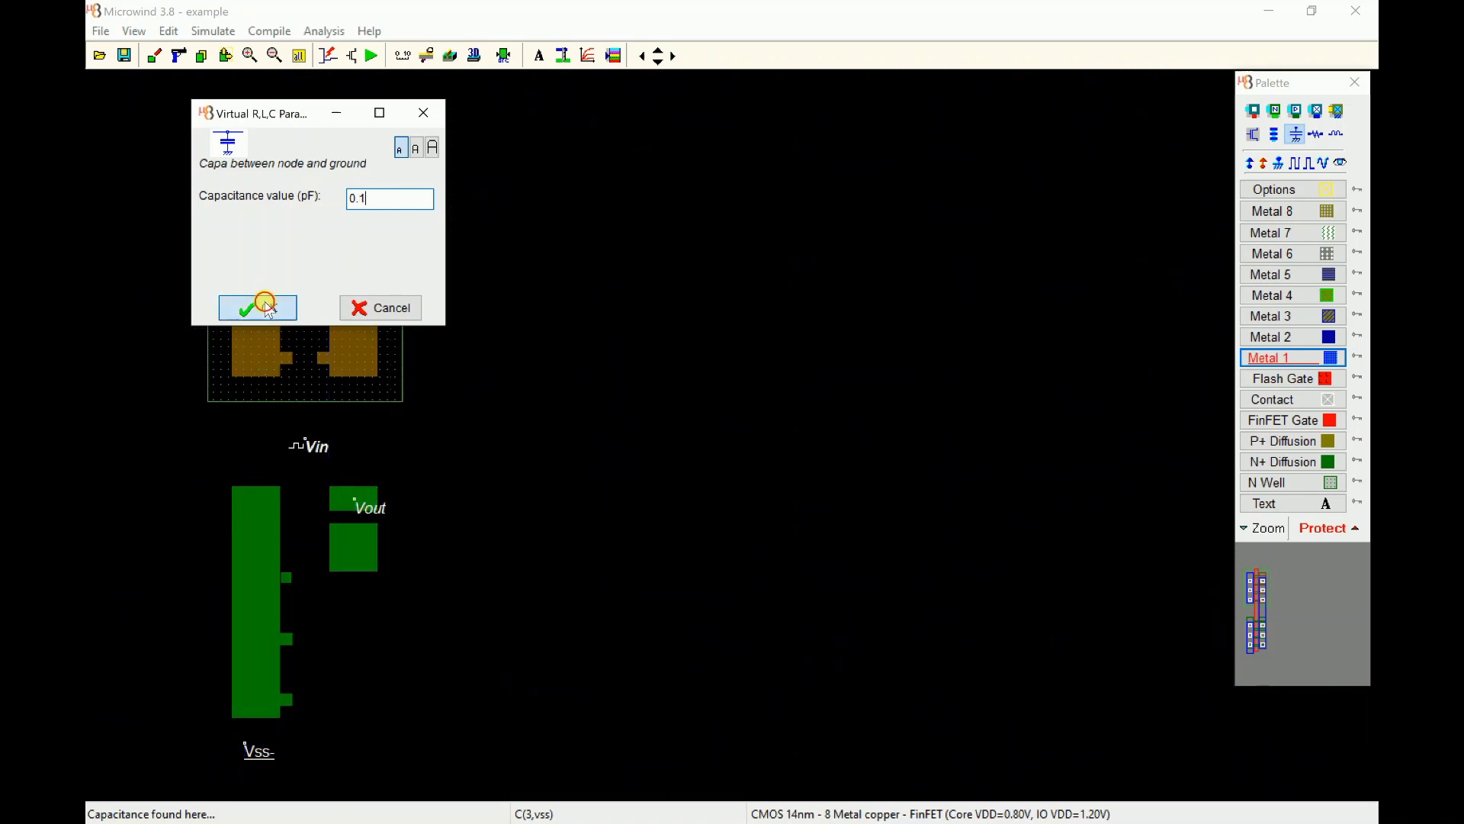
# Step: Simulate the inverter with the 0.1 pF load over a 5n time scale, and return to the layout
pyautogui.click(371, 56)
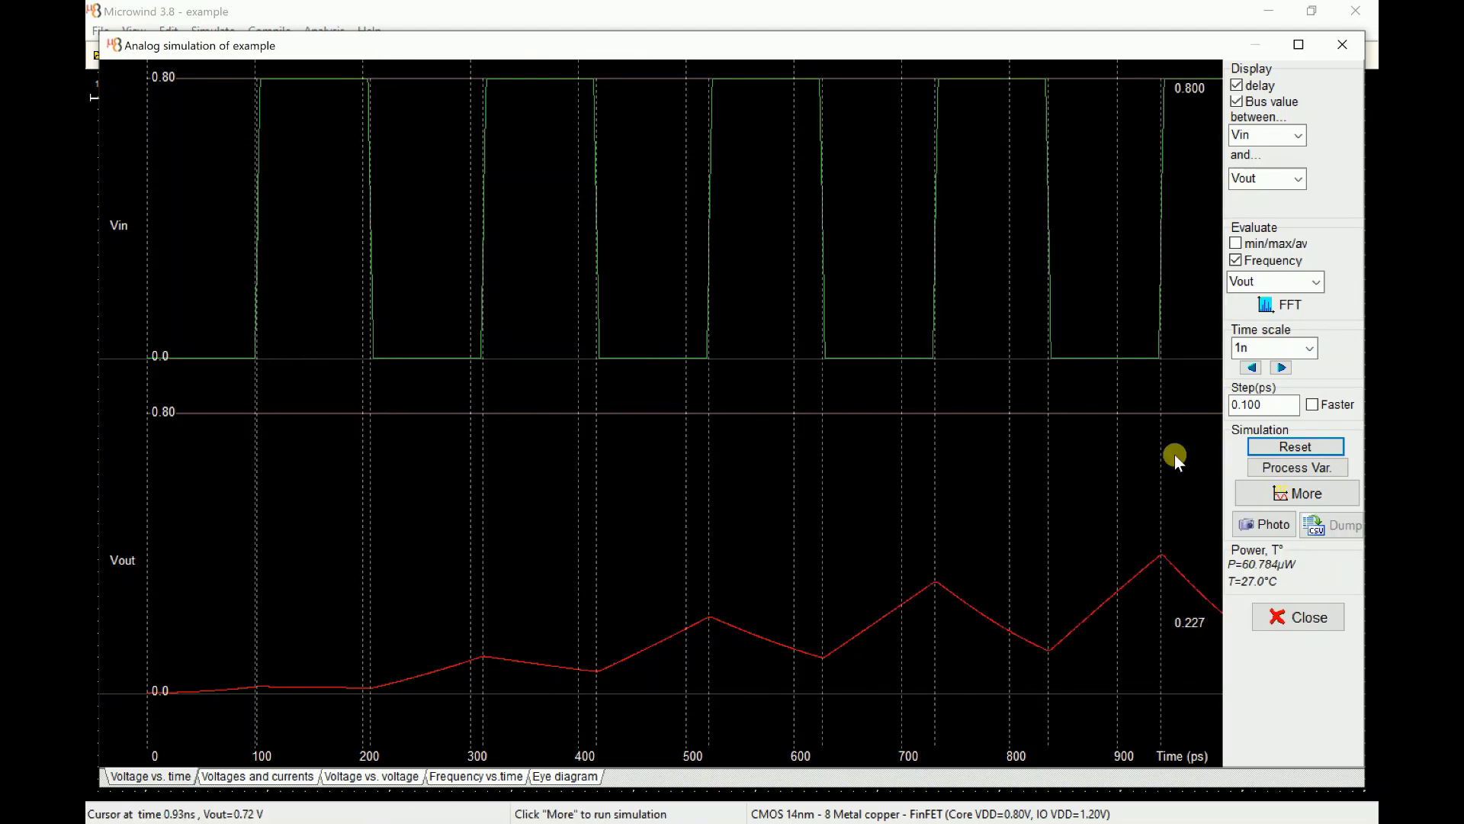
pyautogui.click(1311, 348)
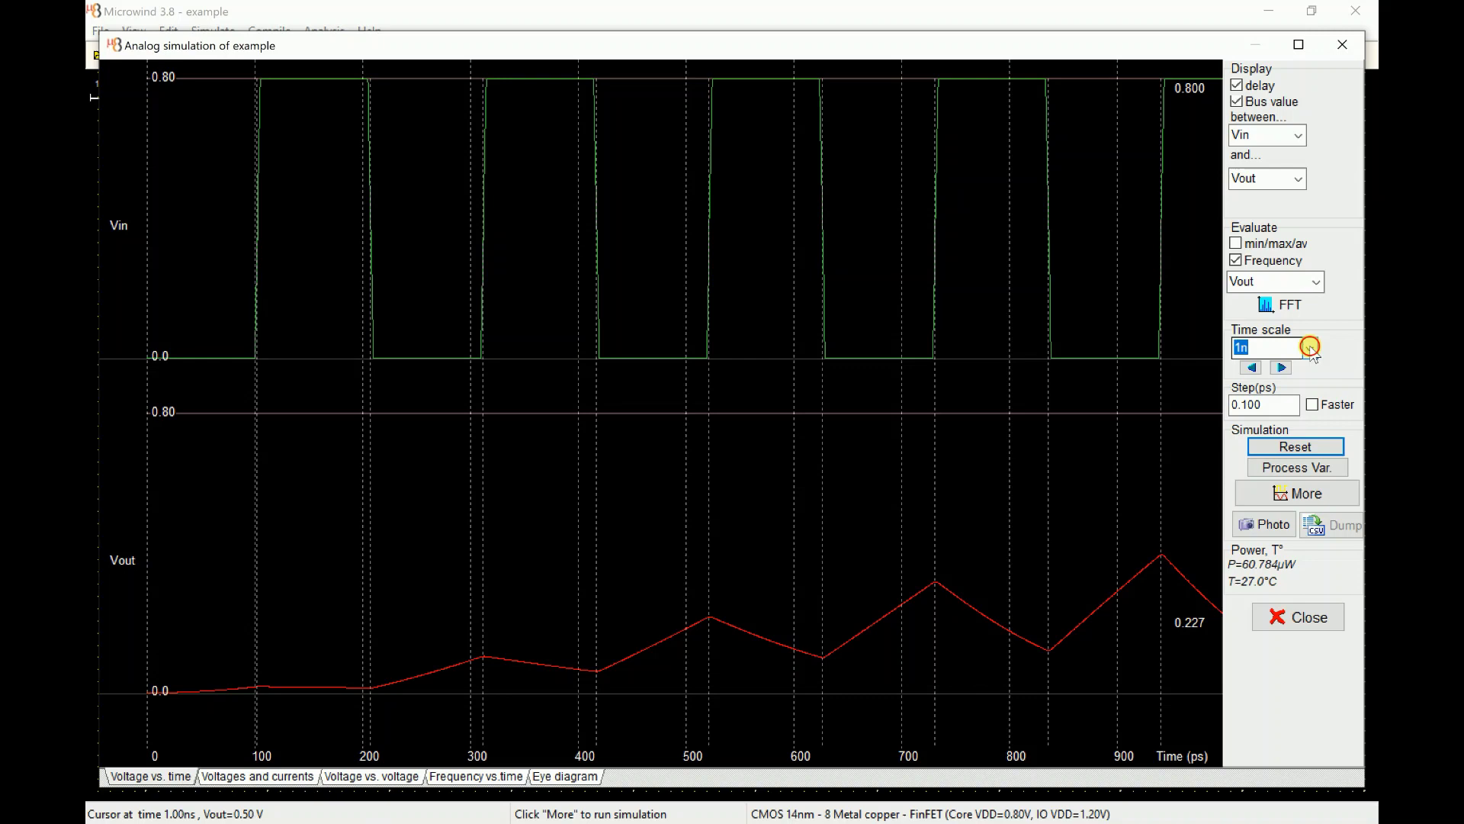
pyautogui.click(1266, 386)
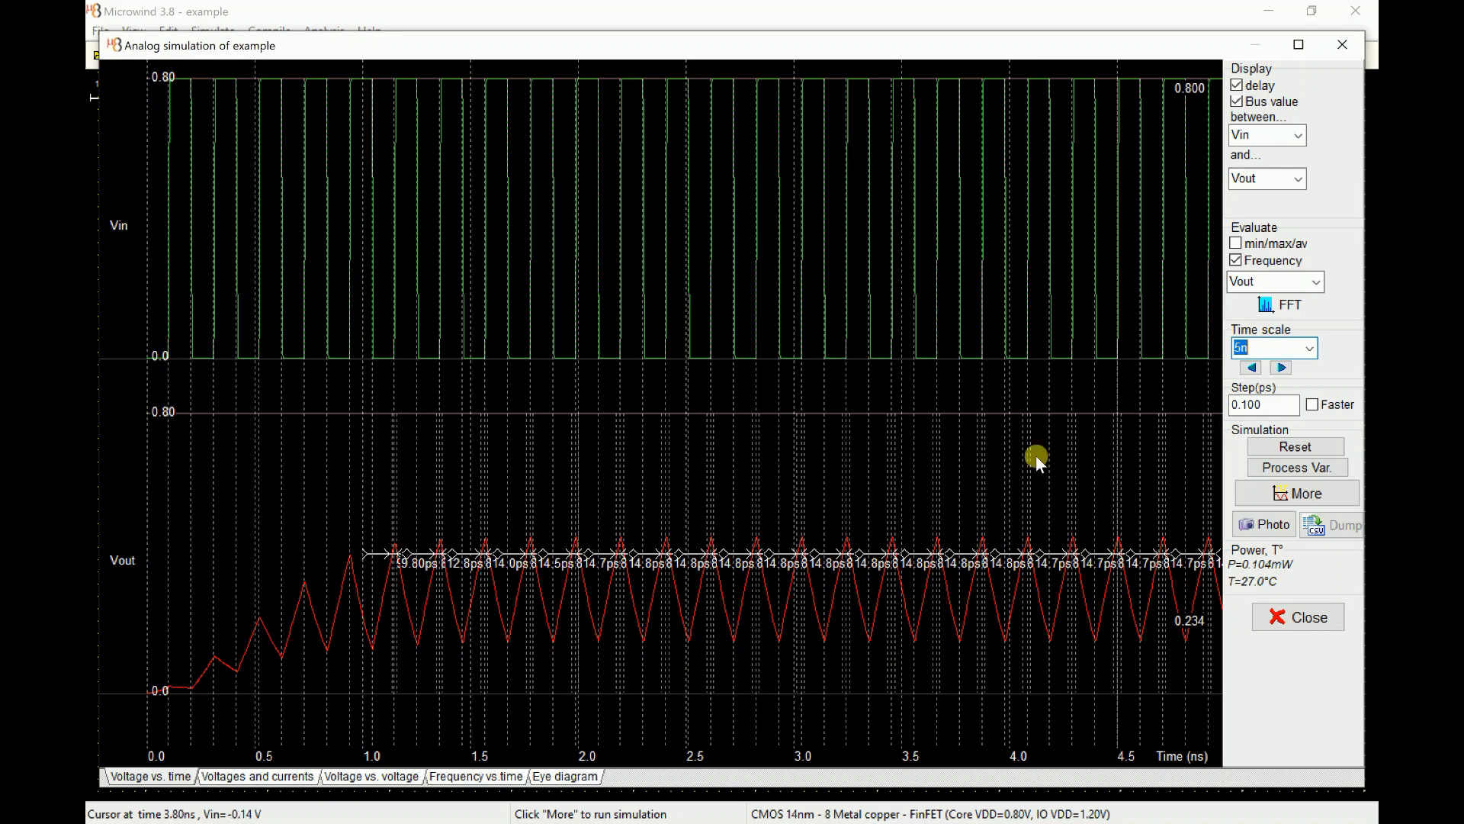
pyautogui.click(1299, 616)
# Step: Set the Vin clock's time low and time high to 2 ns each
pyautogui.click(322, 450)
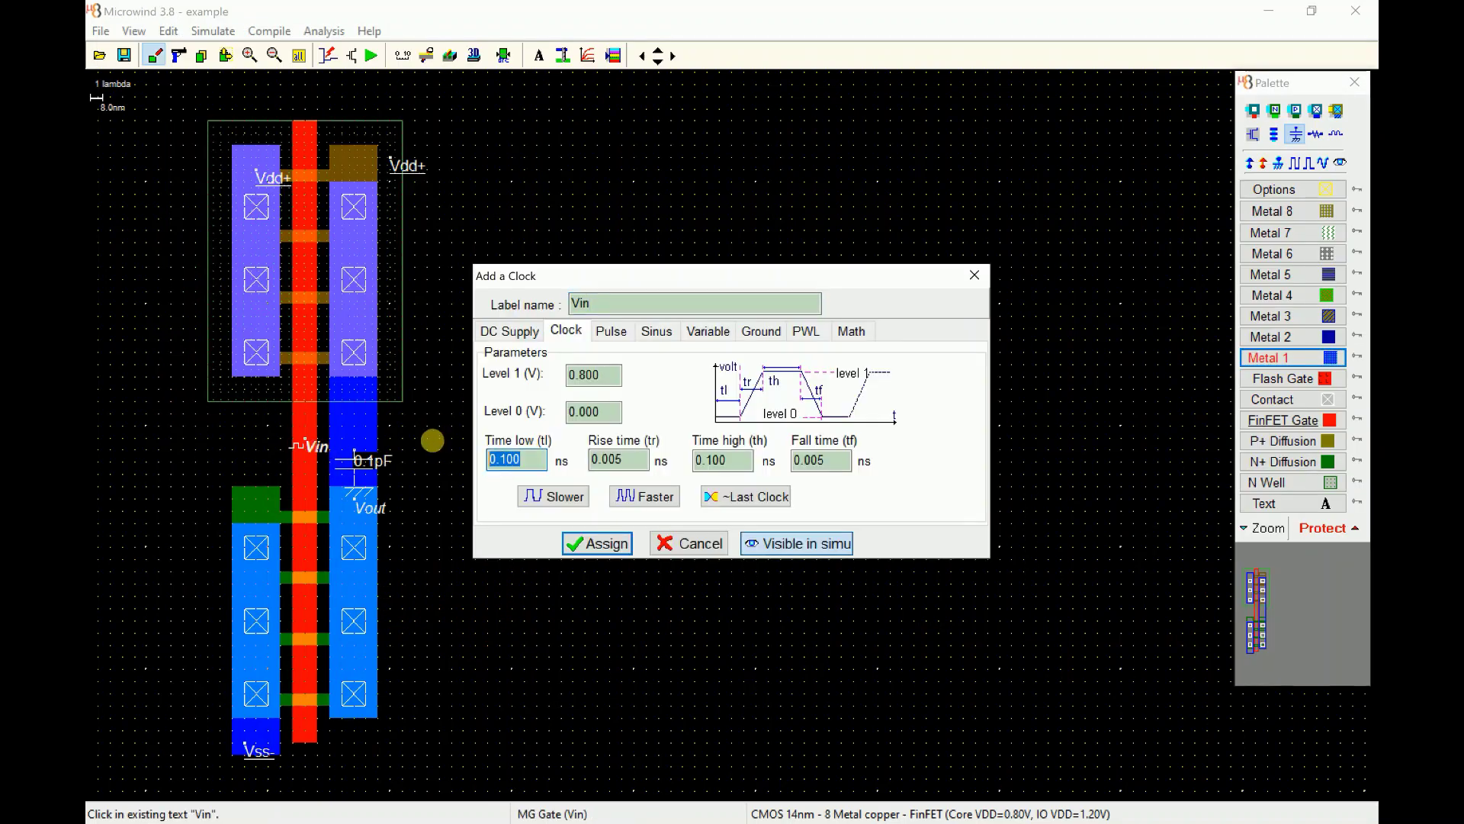
pyautogui.write('2')
pyautogui.press('Tab')
pyautogui.press('Tab')
pyautogui.write('2')
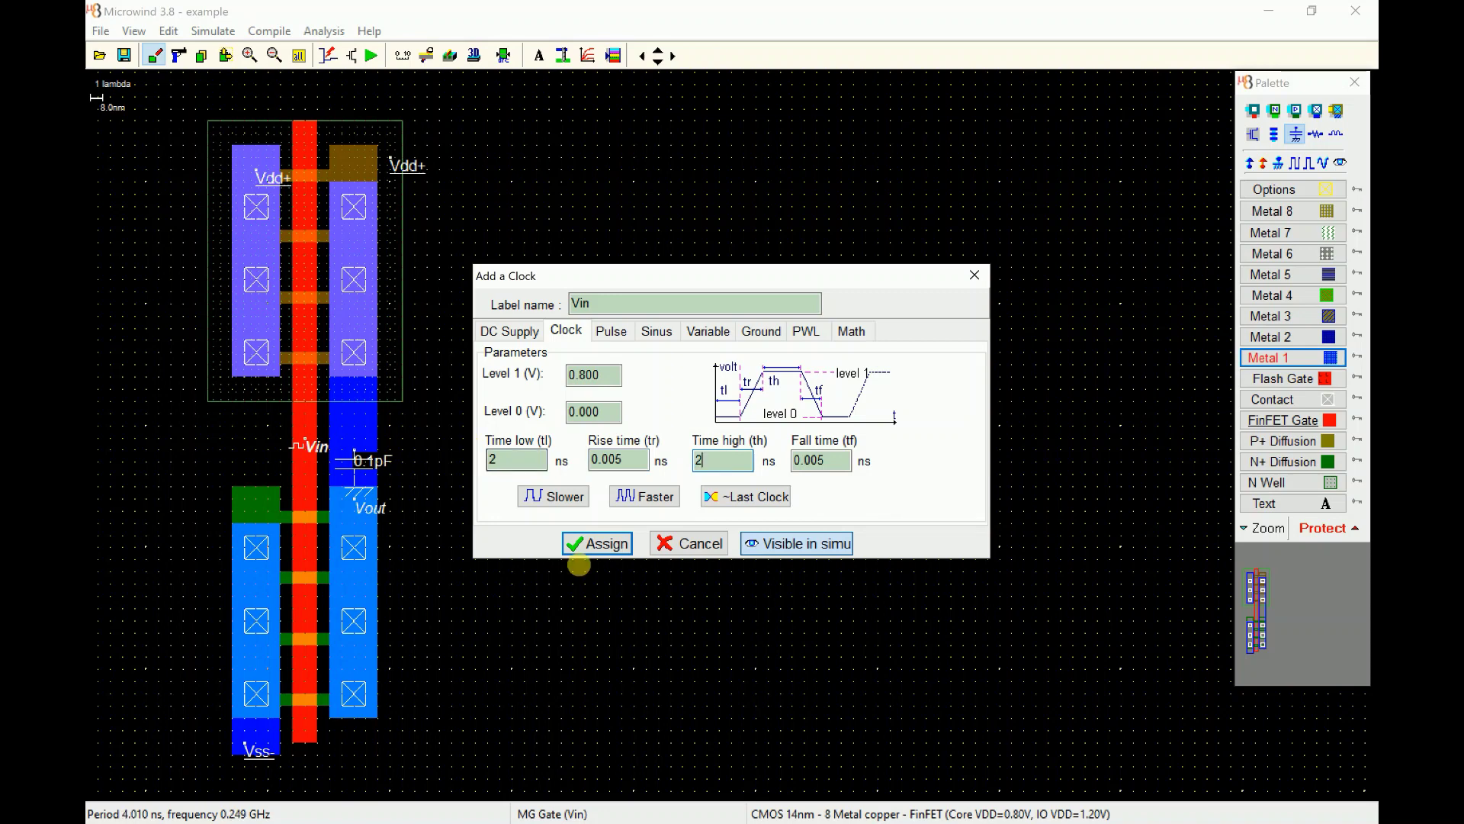
pyautogui.click(594, 544)
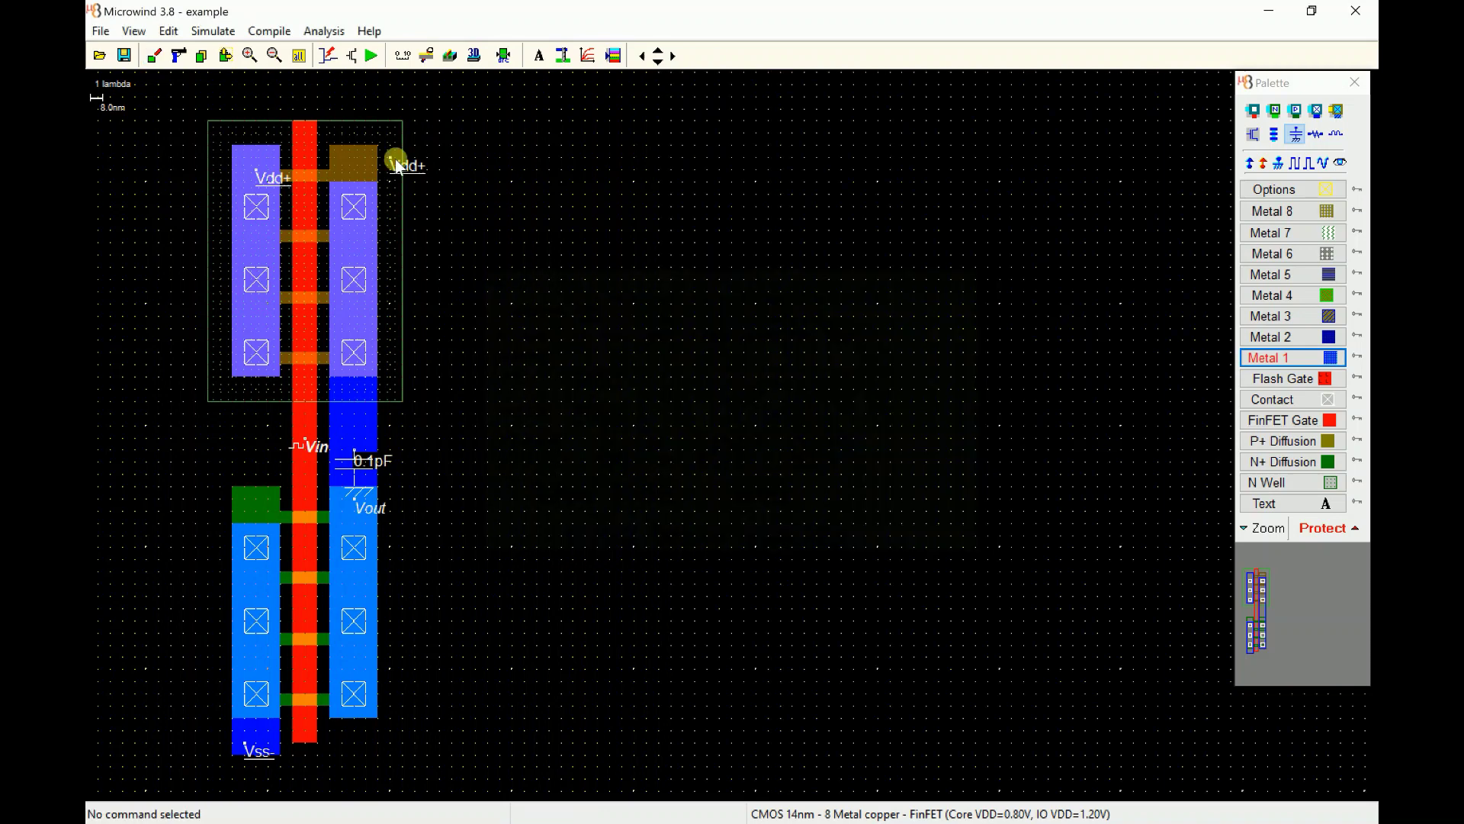
# Step: Simulate the inverter with the slower clock, extend the time scale to 10n, restart the run and return to the layout
pyautogui.click(368, 58)
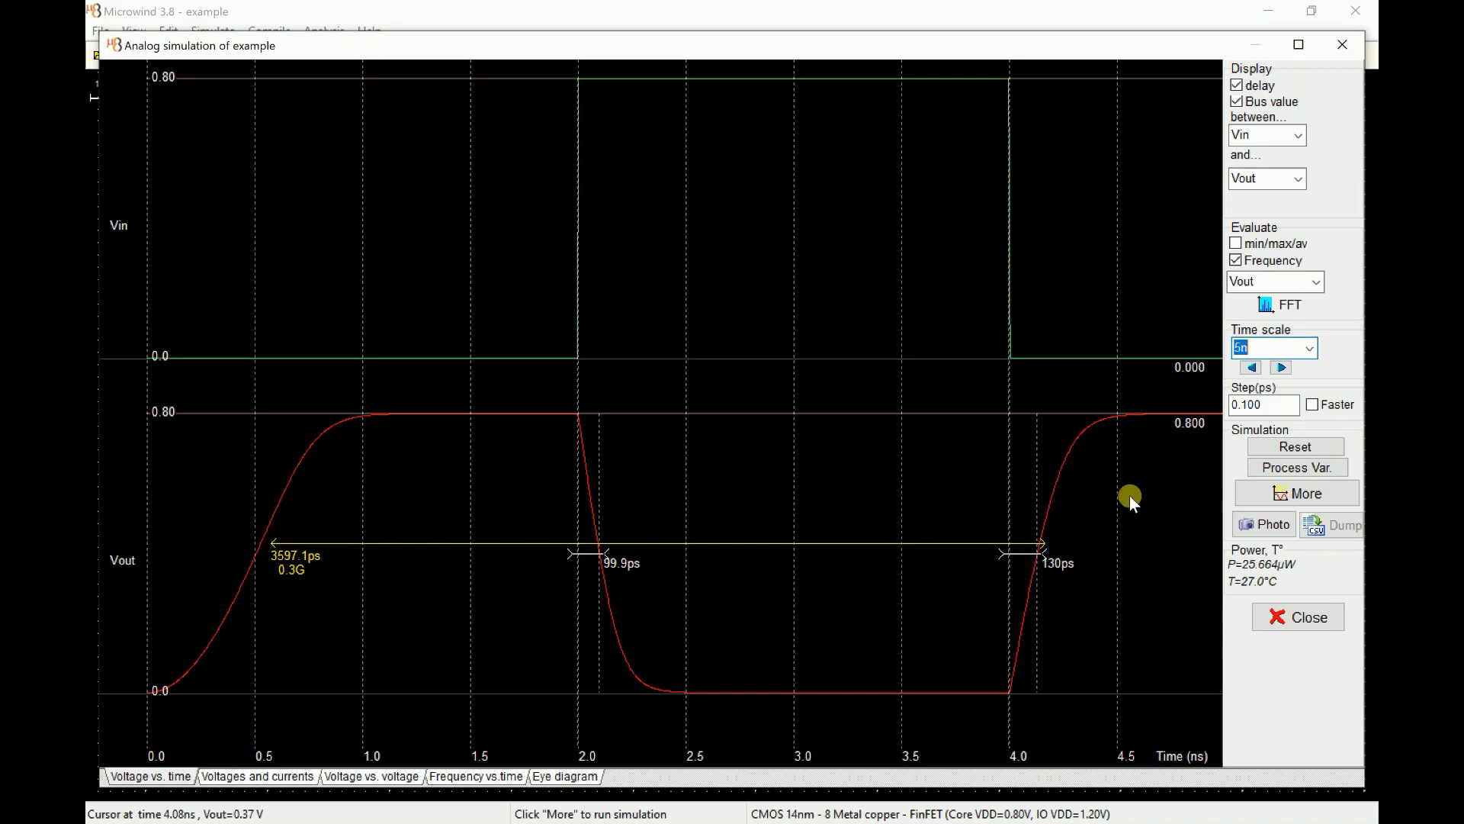
pyautogui.click(1309, 347)
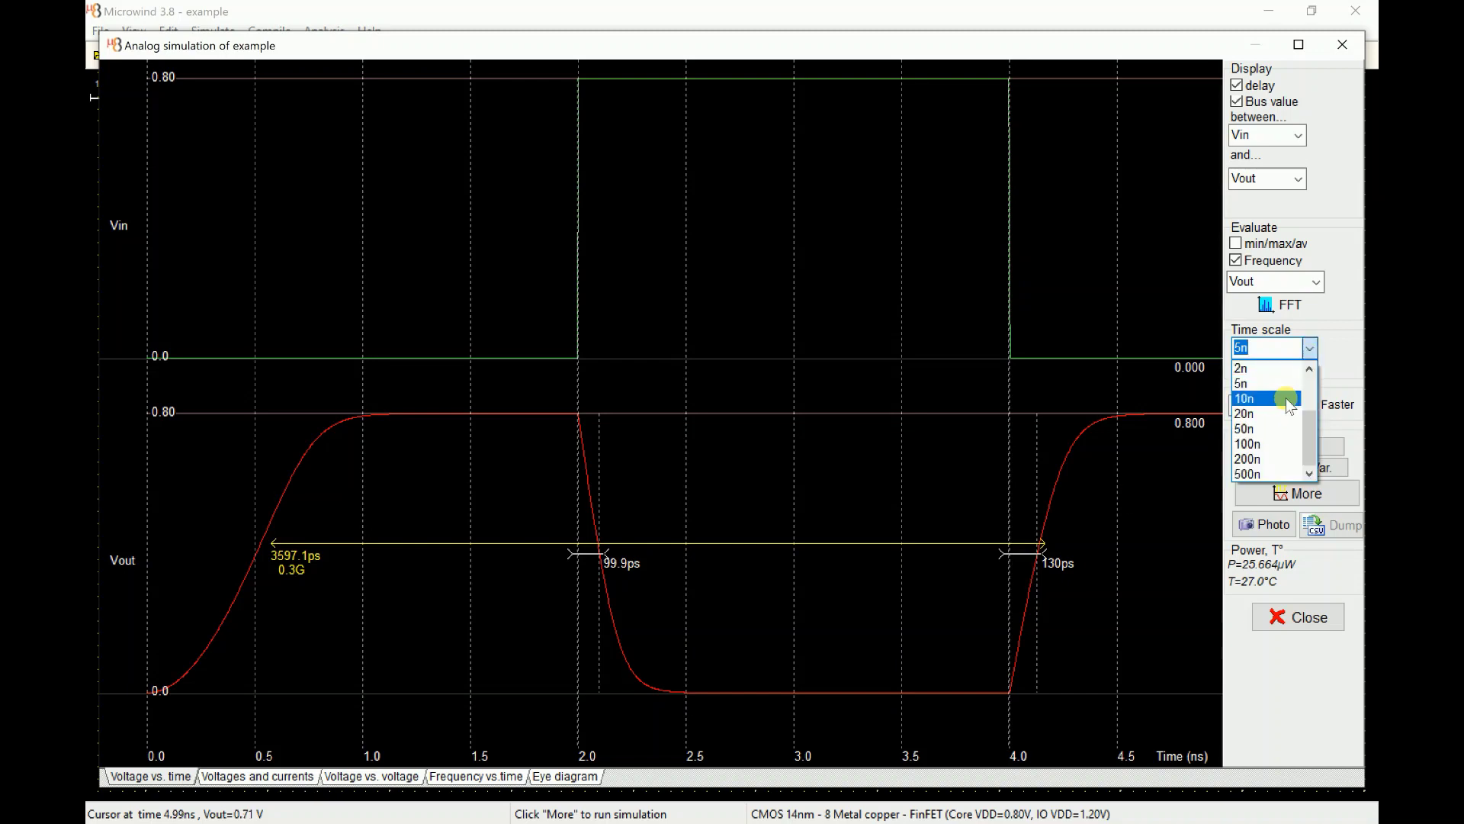
pyautogui.click(1295, 397)
pyautogui.click(1287, 450)
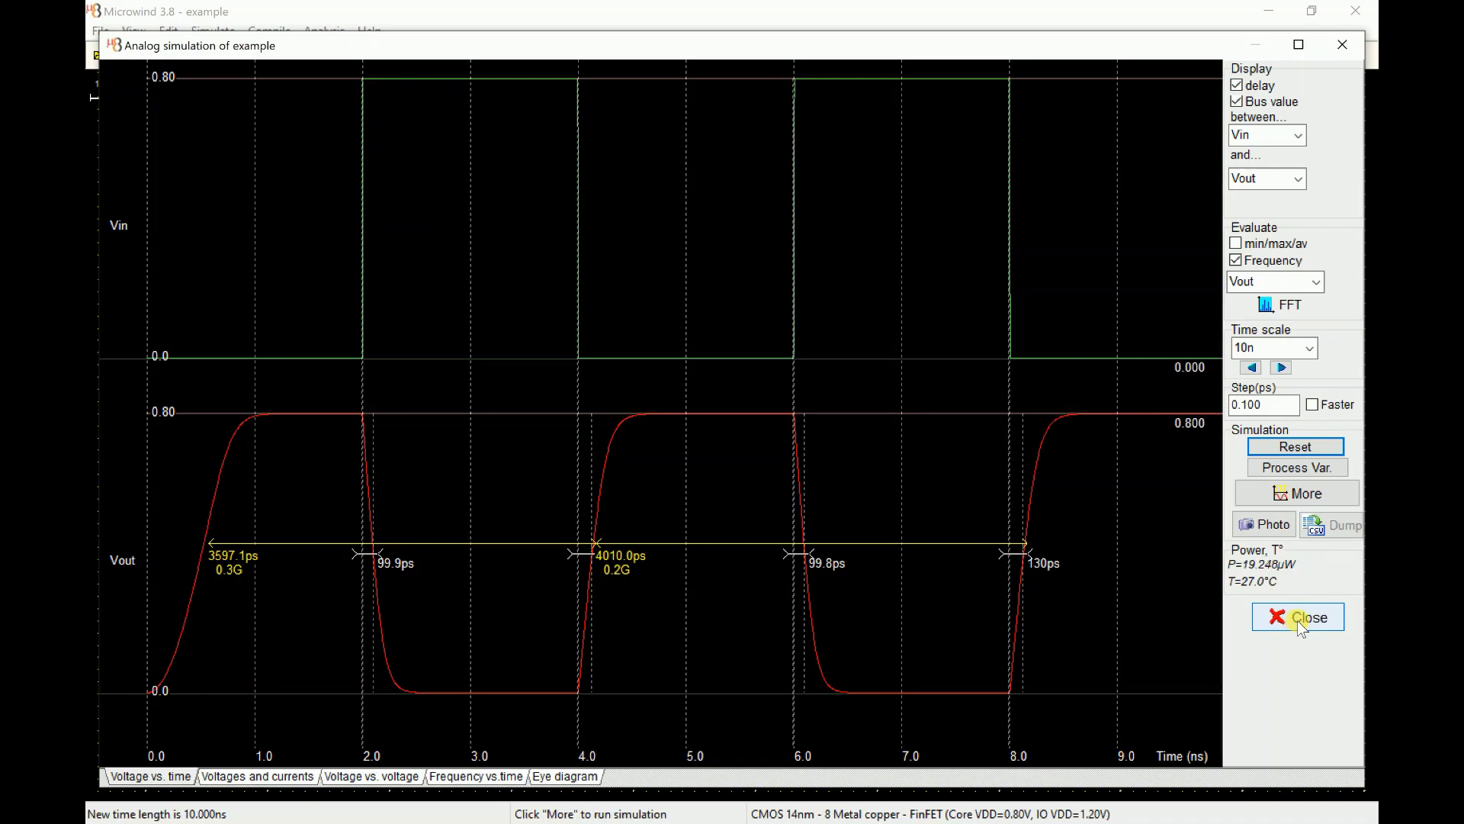
pyautogui.click(1298, 619)
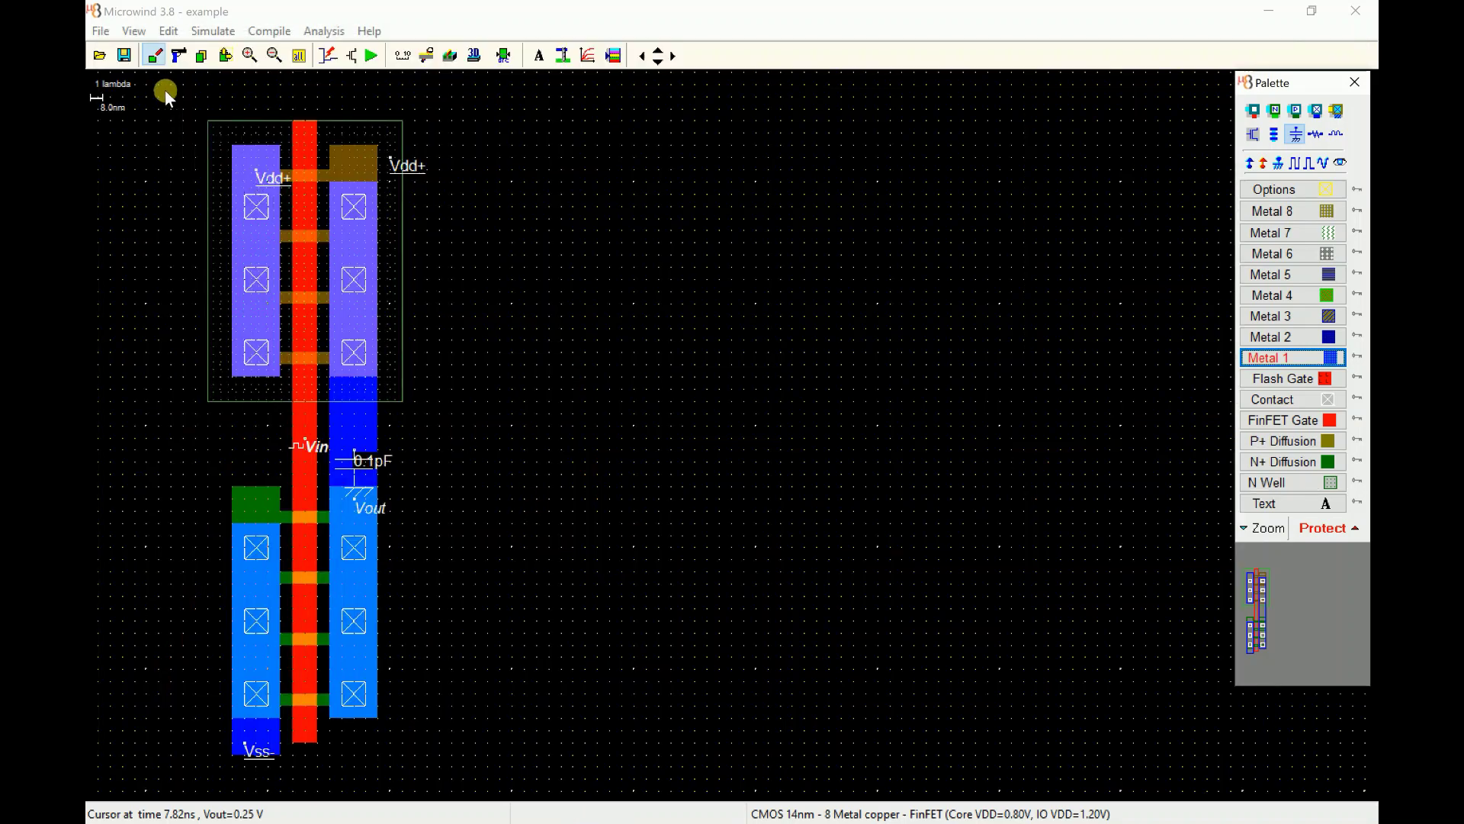
# Step: Save the inverter layout as an MSK file named Inv1 on the Desktop
pyautogui.click(178, 55)
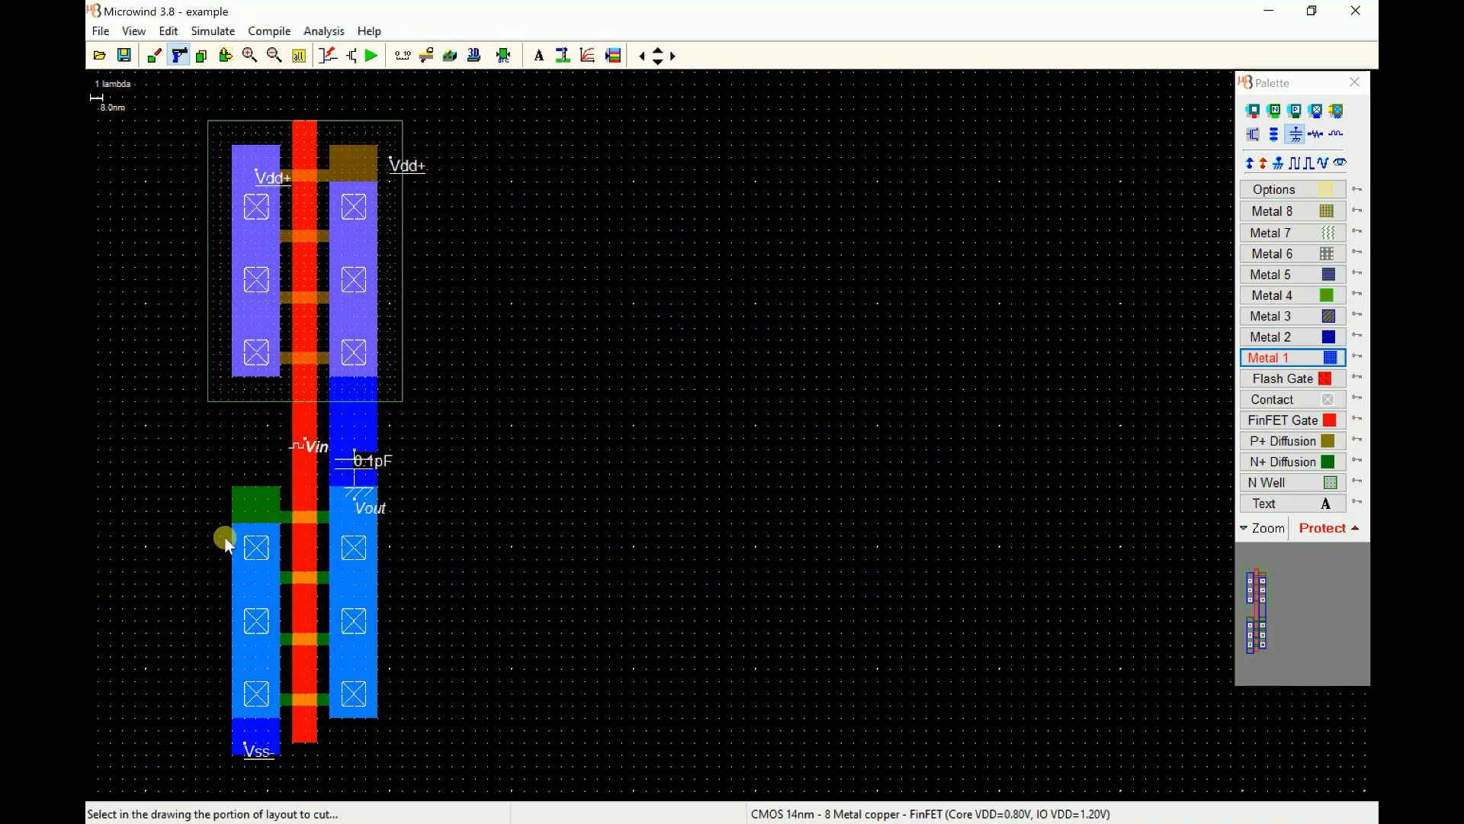
pyautogui.click(101, 31)
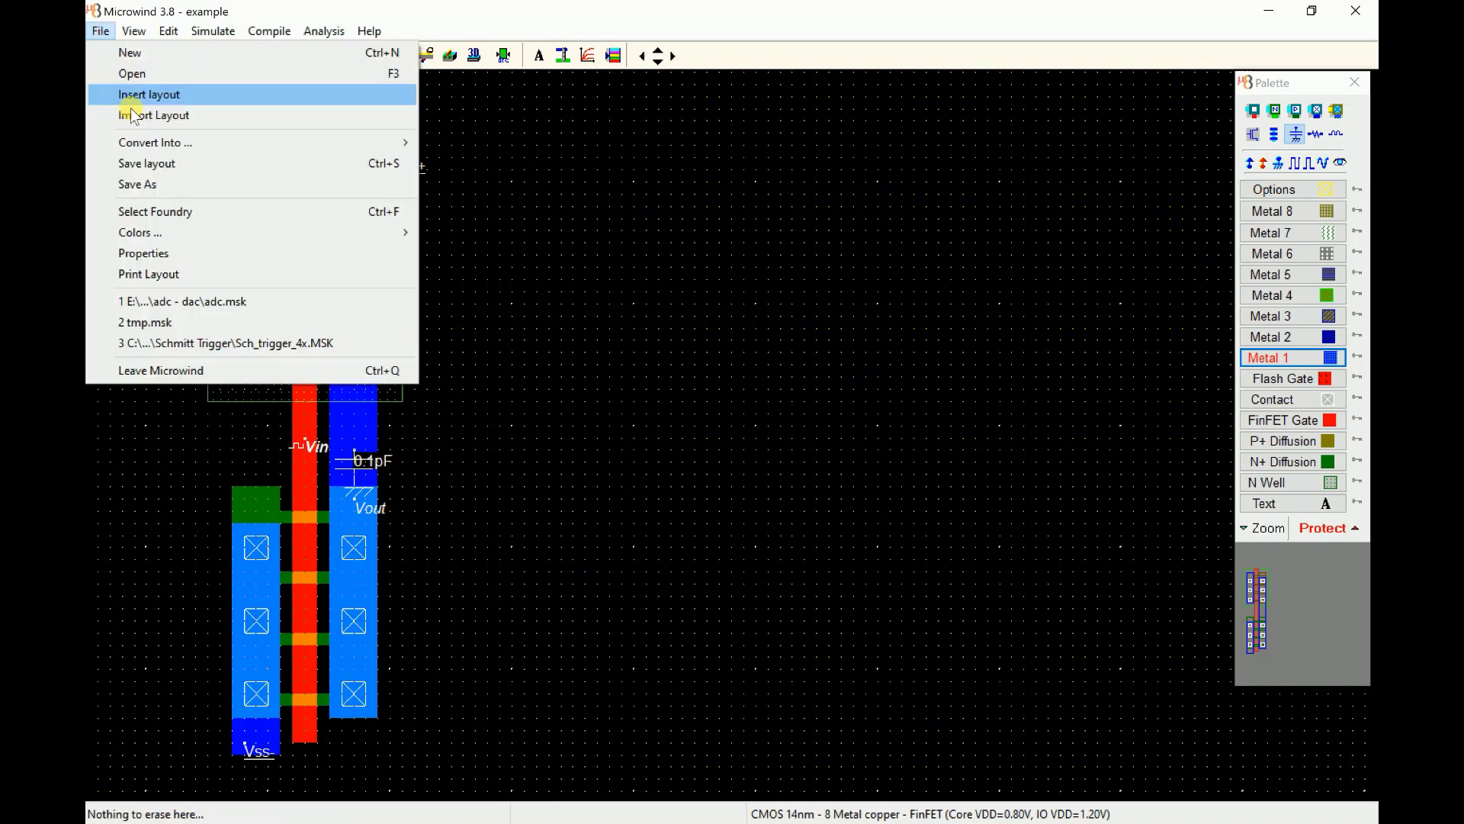
pyautogui.click(151, 186)
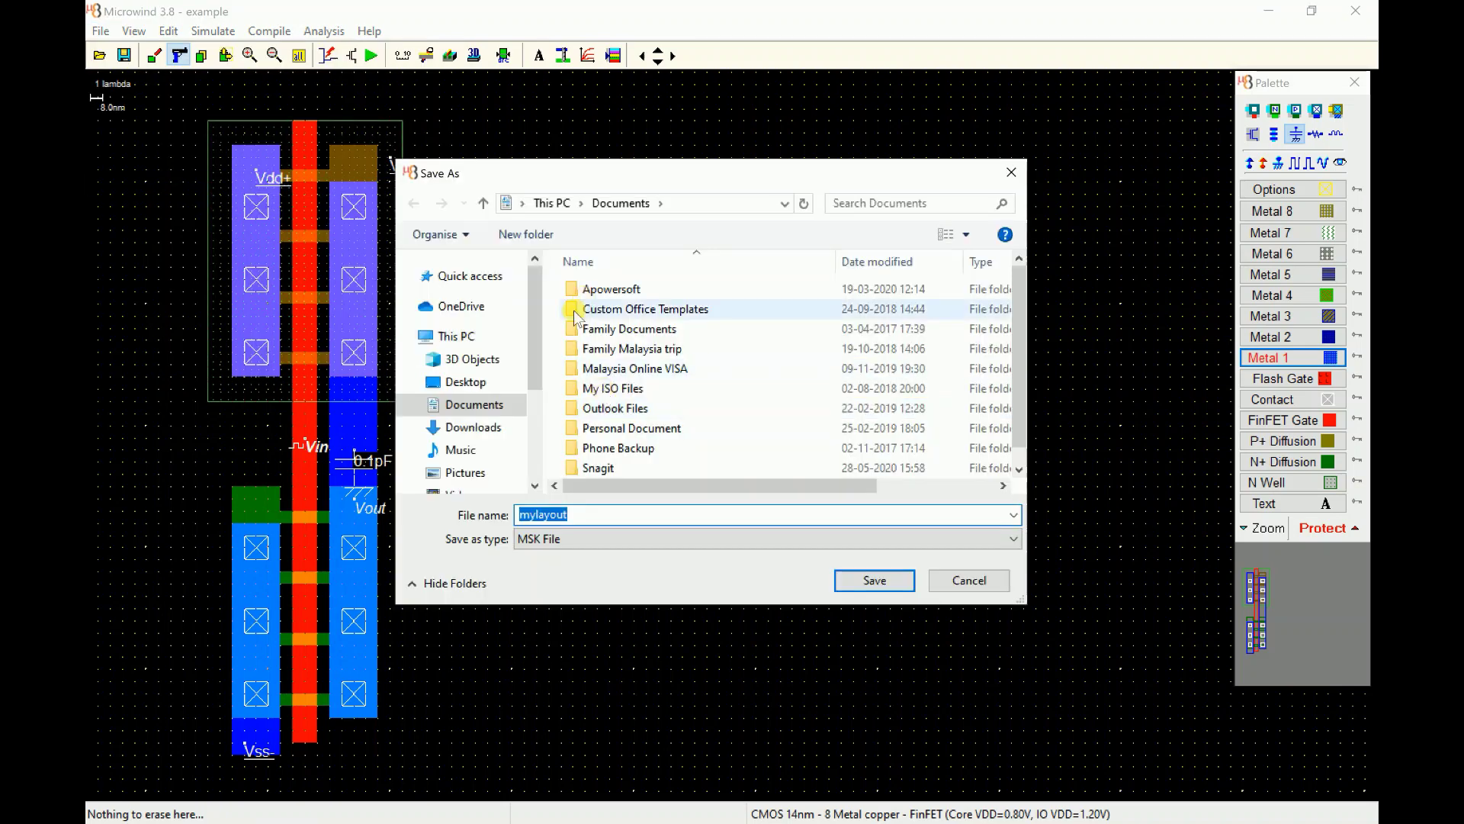
pyautogui.click(492, 385)
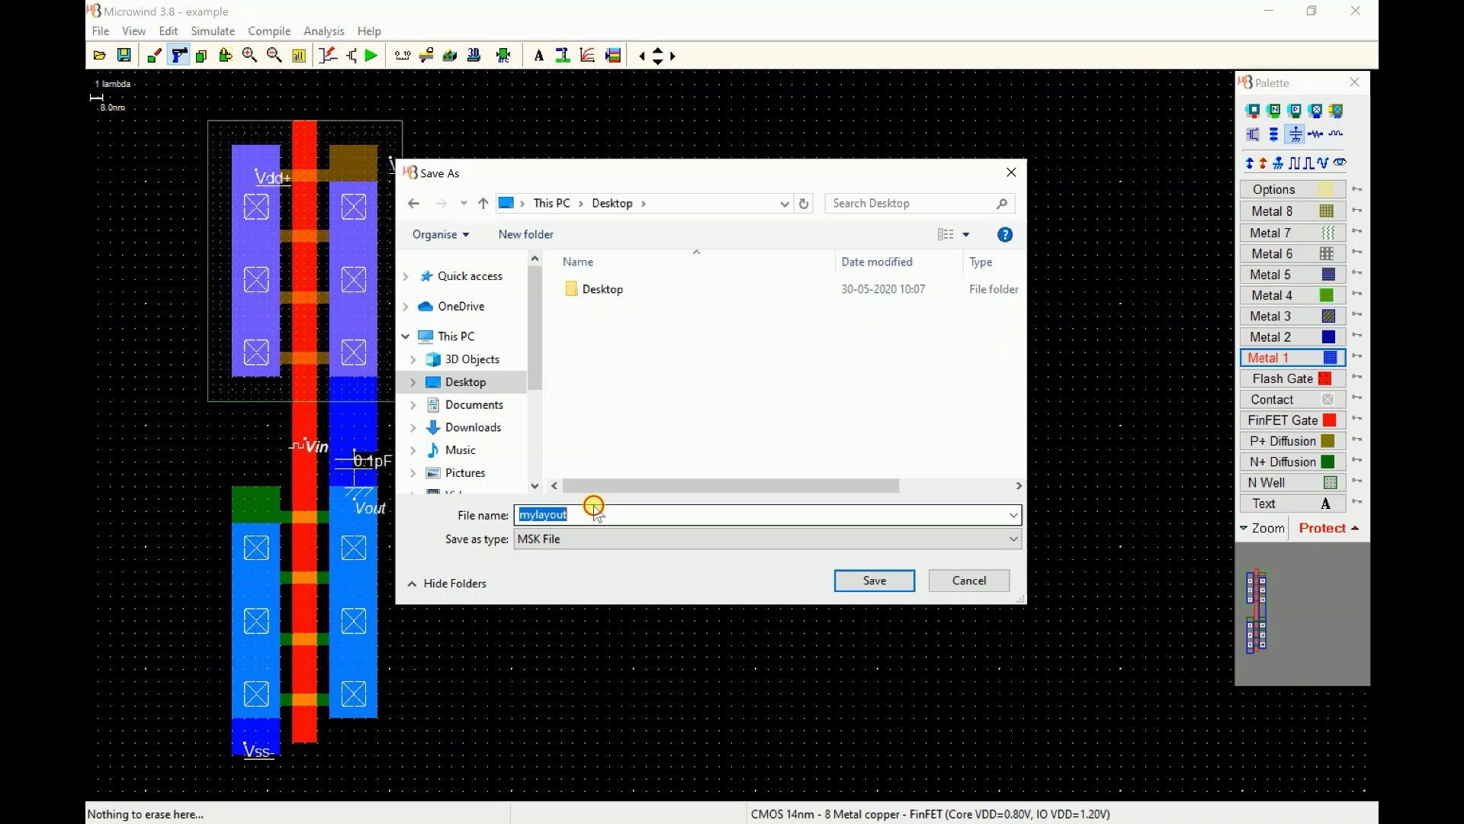
pyautogui.write('Inv1')
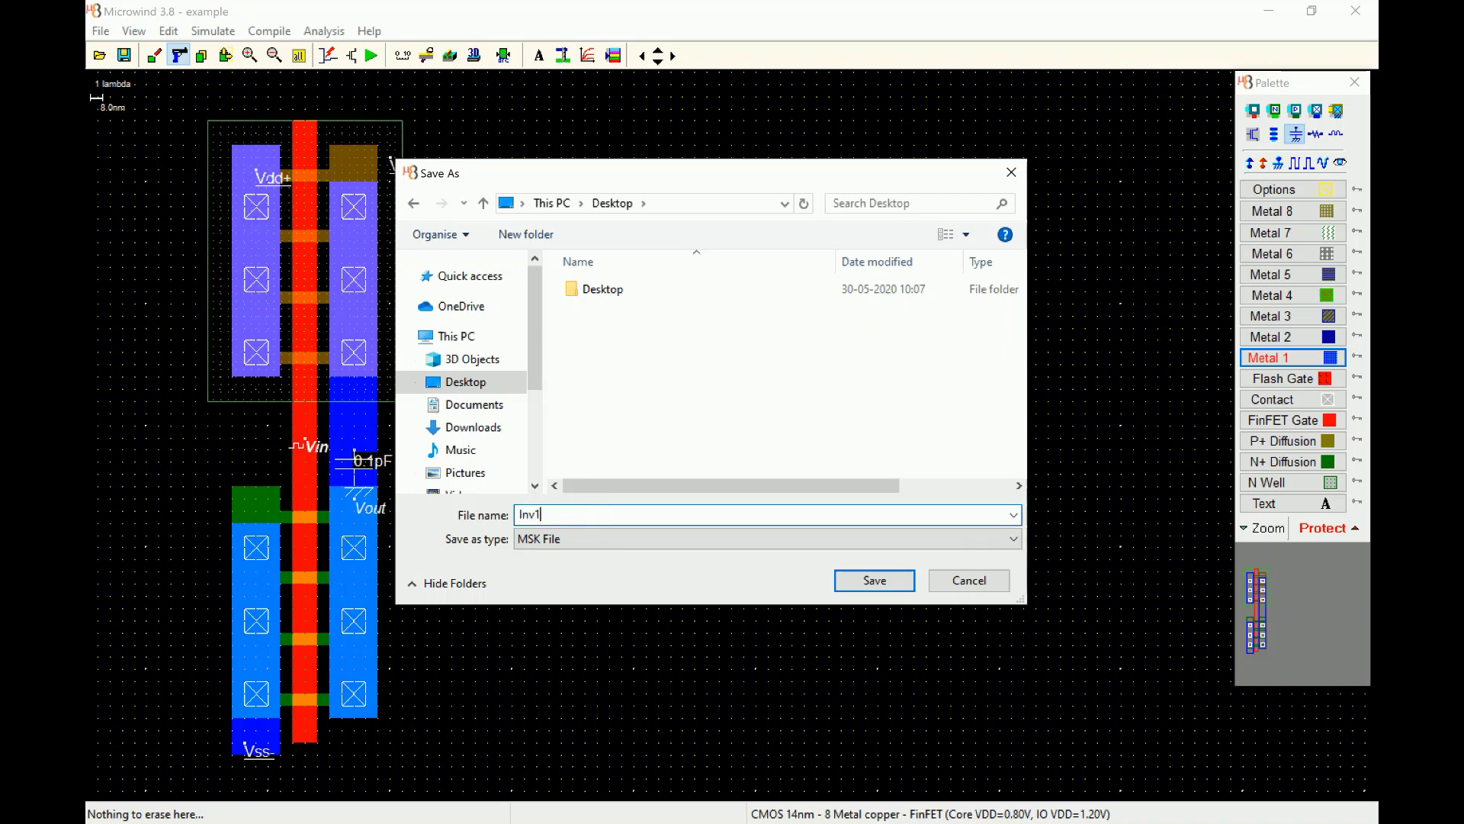
pyautogui.press('Return')
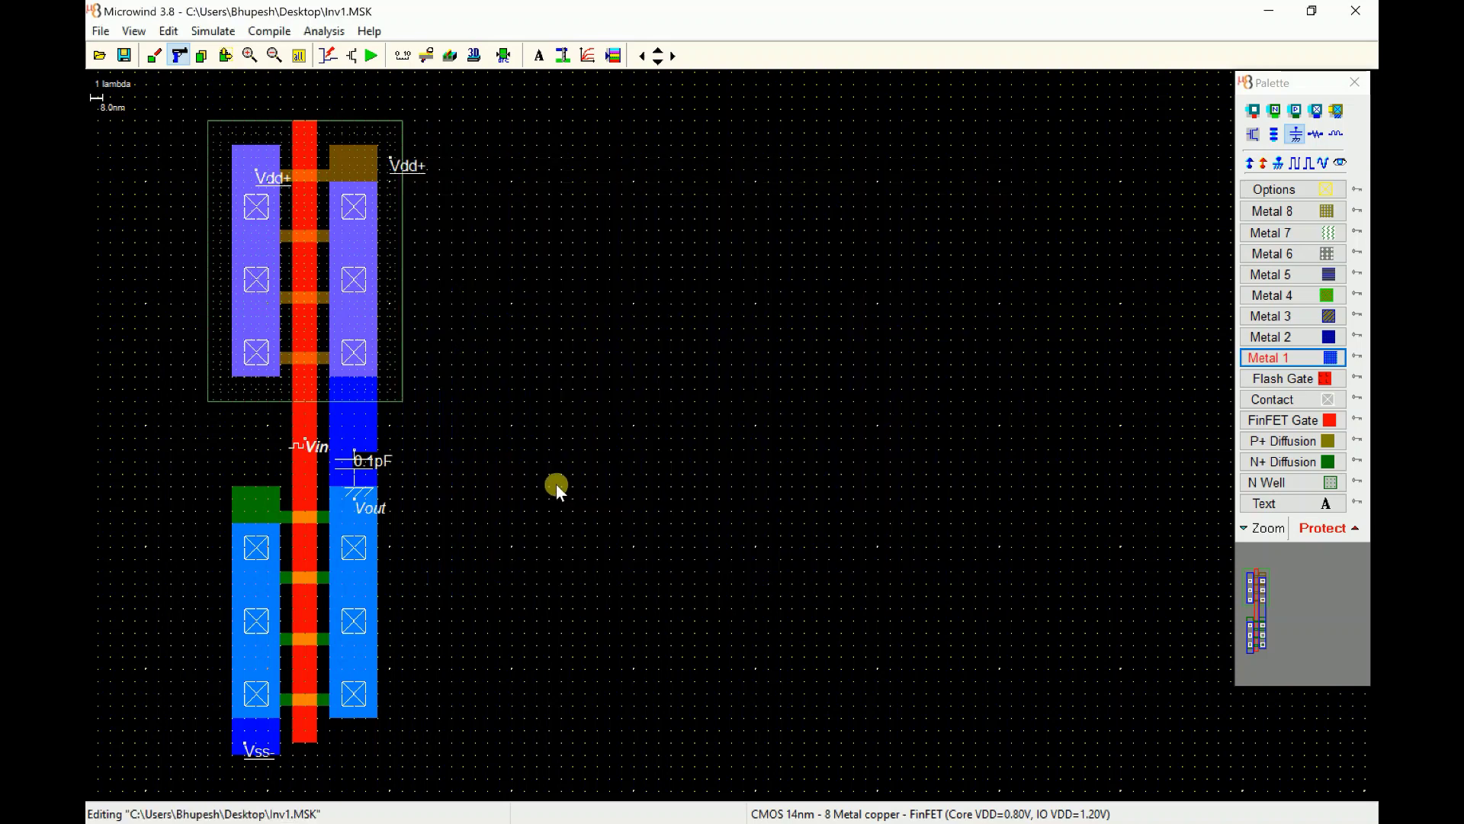
# Step: Start a new layout and choose the N-type transistor in the FinFET generator
pyautogui.click(101, 31)
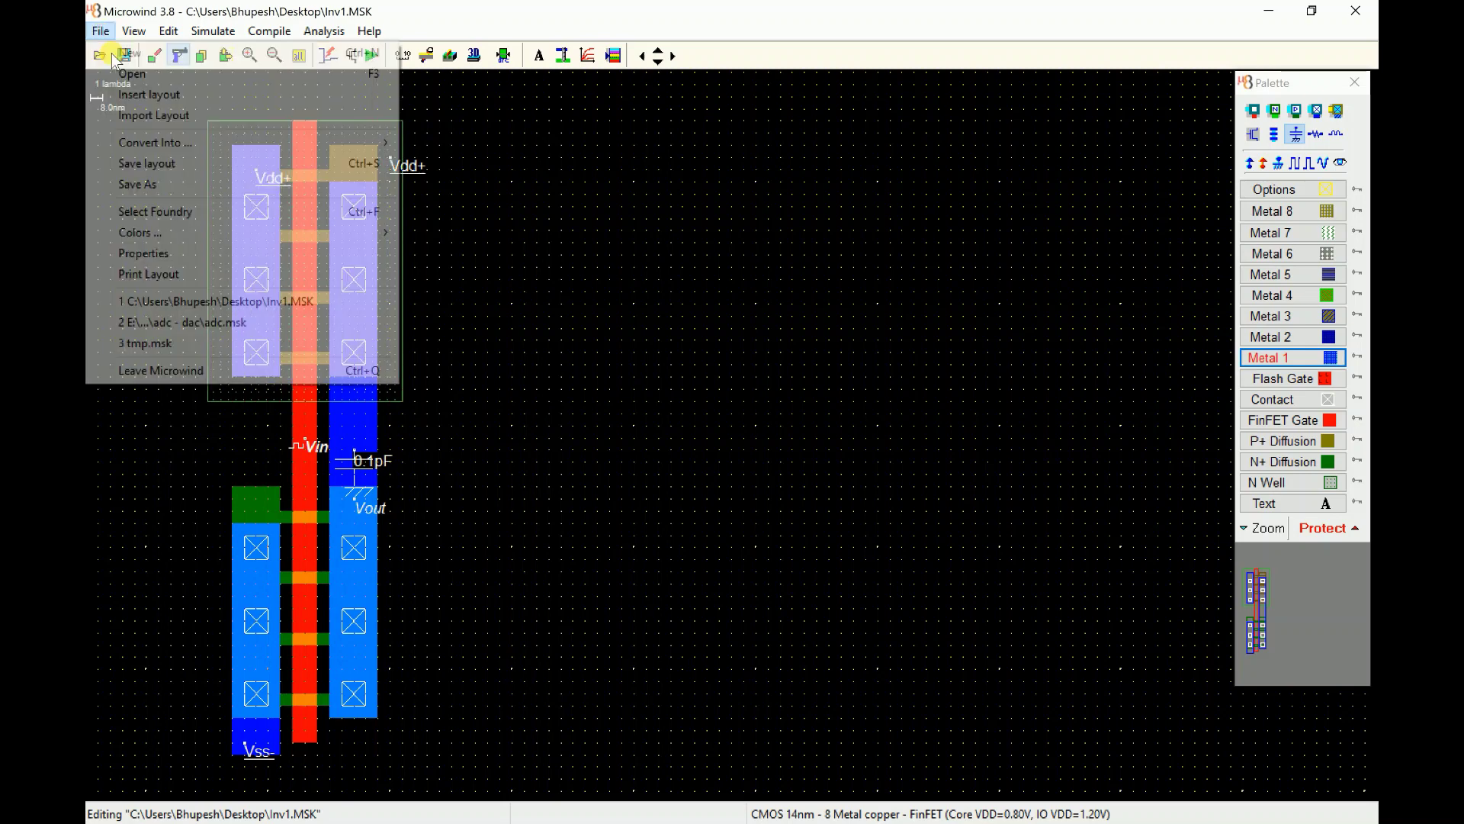
pyautogui.click(122, 51)
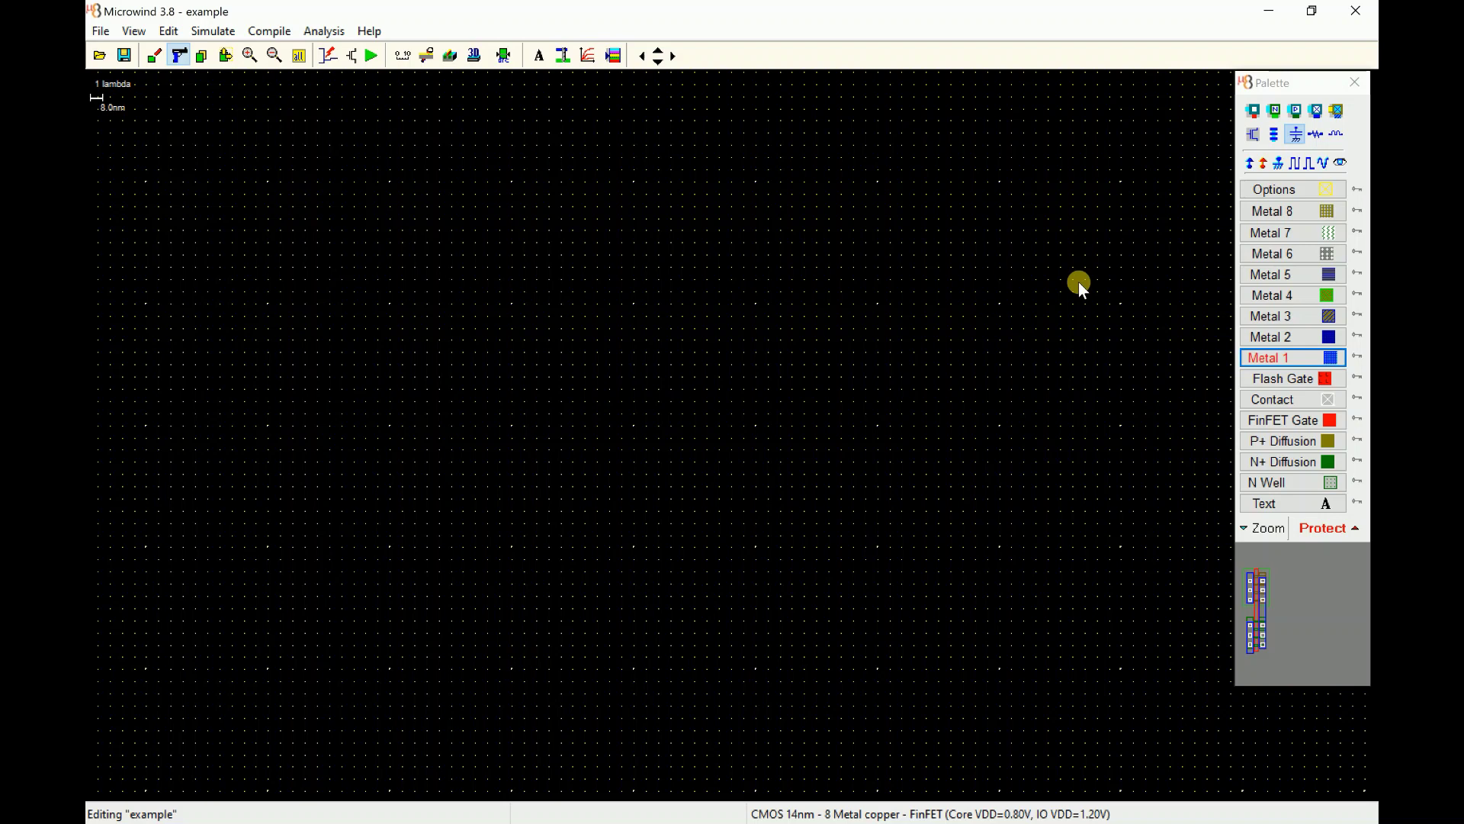
pyautogui.click(1259, 139)
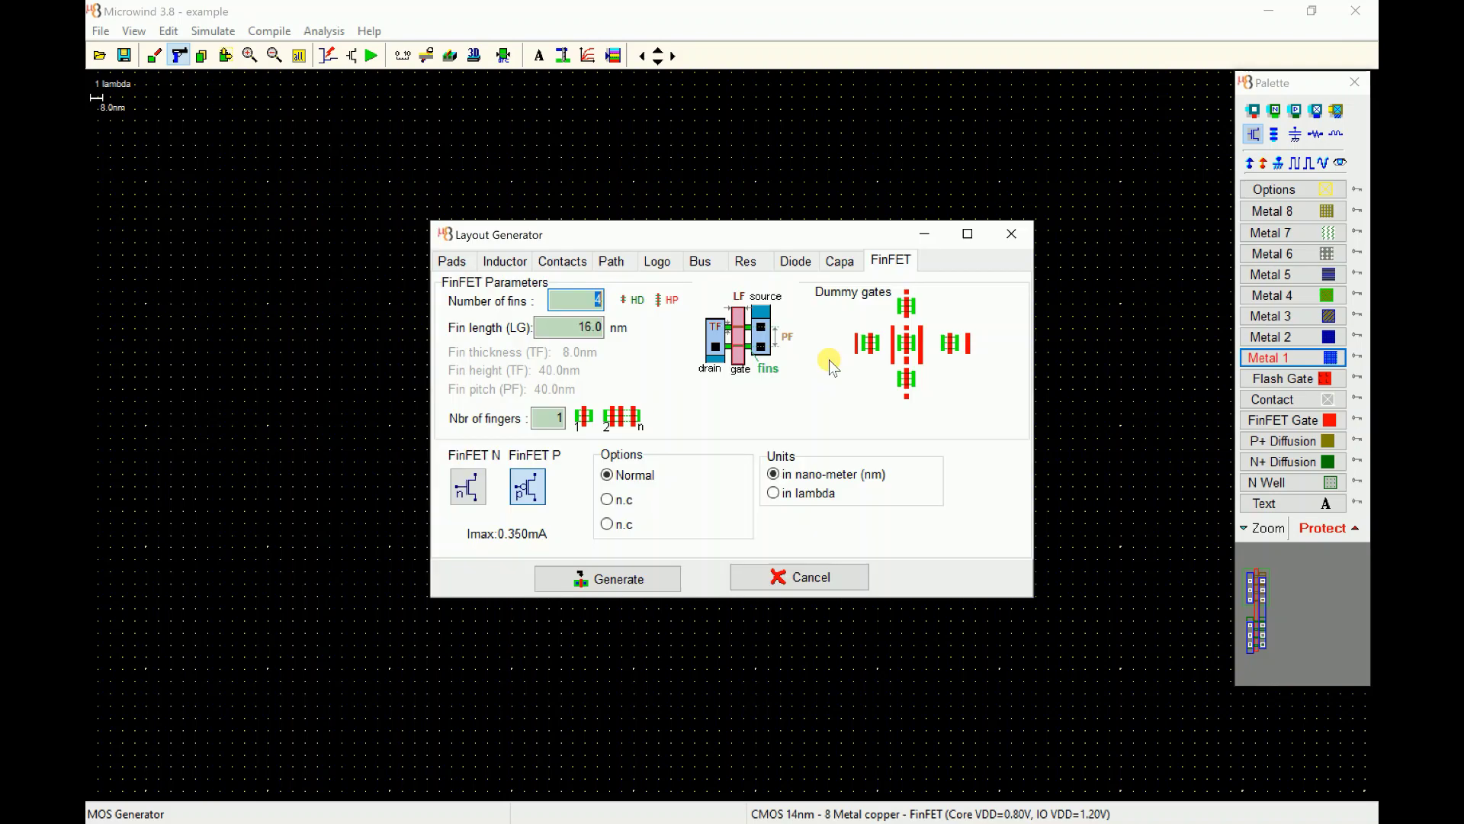
pyautogui.click(470, 491)
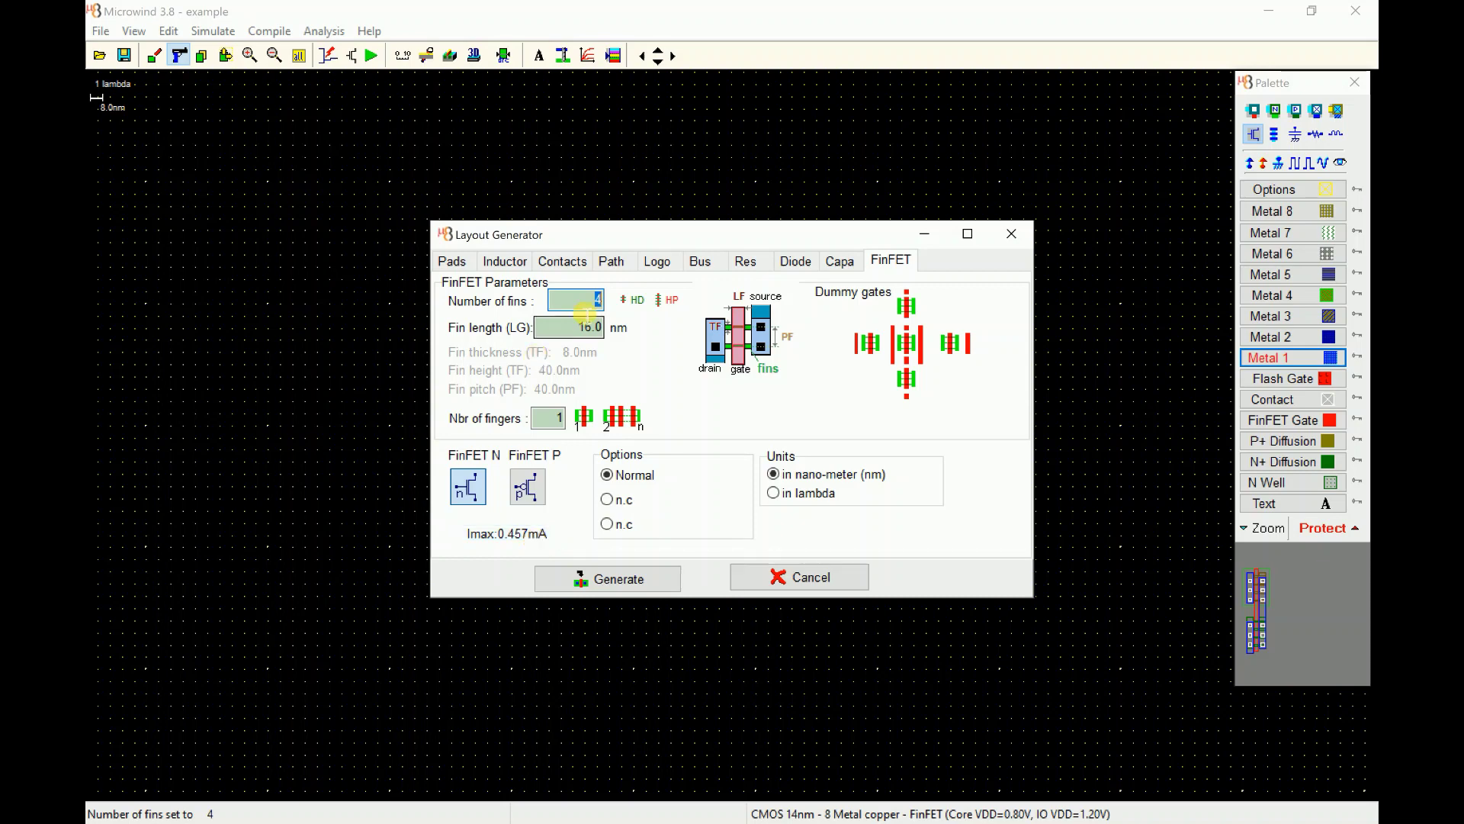
# Step: Set the N-type FinFET's number of fins to 45, keeping a single finger
pyautogui.write('10')
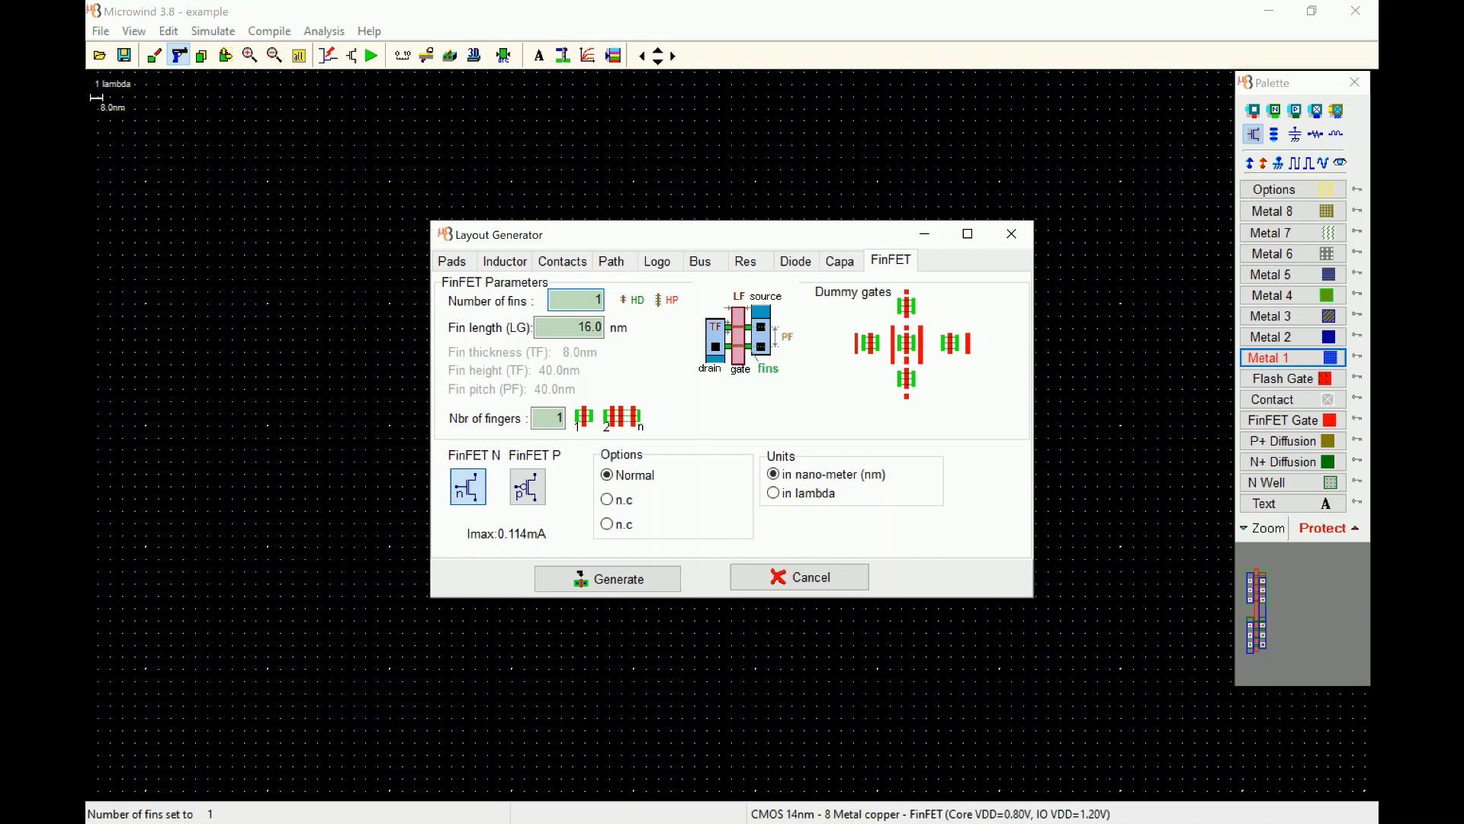
pyautogui.press('BackSpace')
pyautogui.press('BackSpace')
pyautogui.write('50')
pyautogui.press('BackSpace')
pyautogui.press('BackSpace')
pyautogui.write('40')
pyautogui.press('BackSpace')
pyautogui.write('5')
pyautogui.press('Tab')
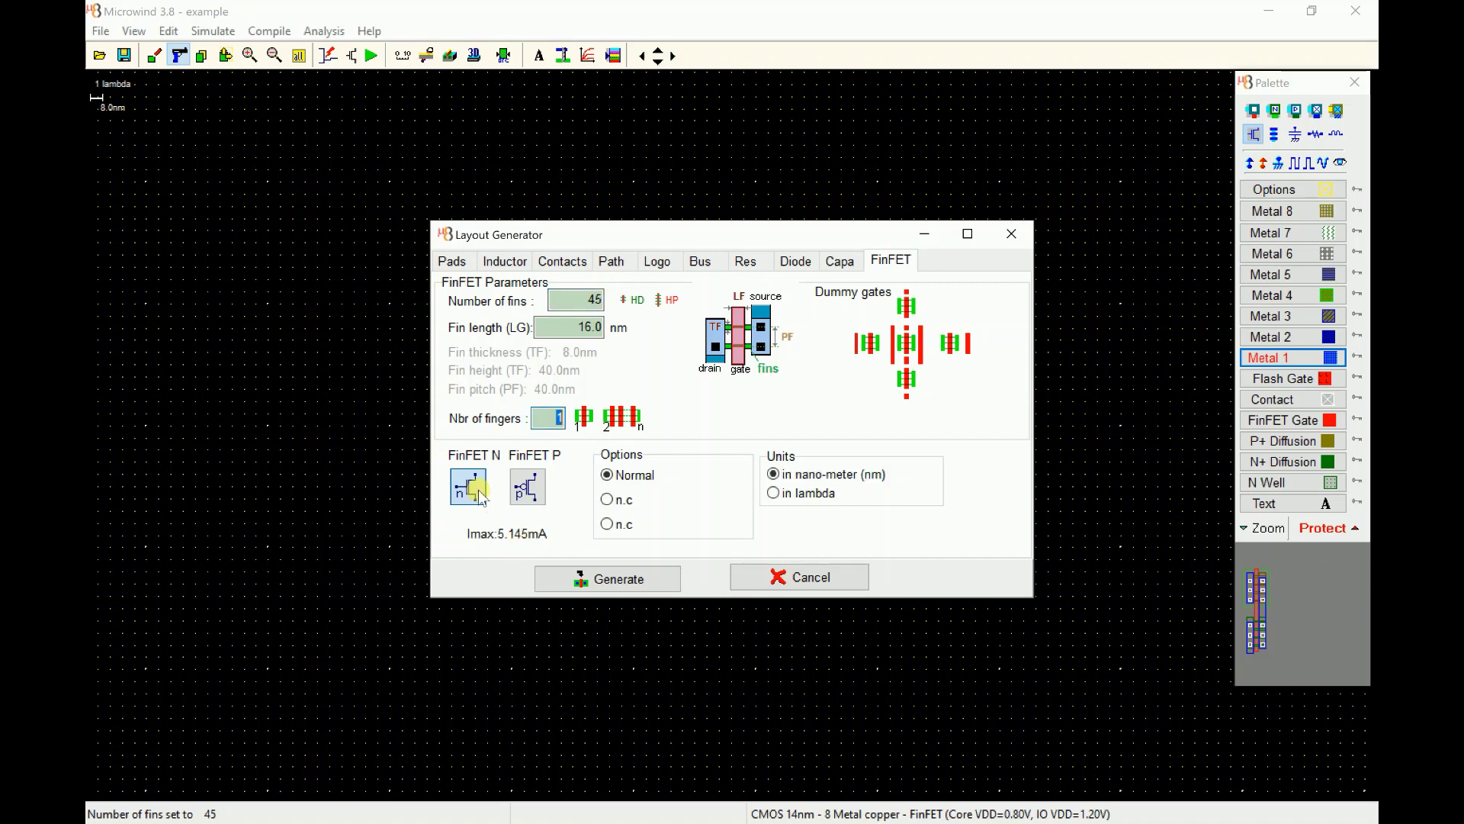
# Step: Generate the 45-fin N-type transistor, place it in the empty layout and fit it in view
pyautogui.click(605, 584)
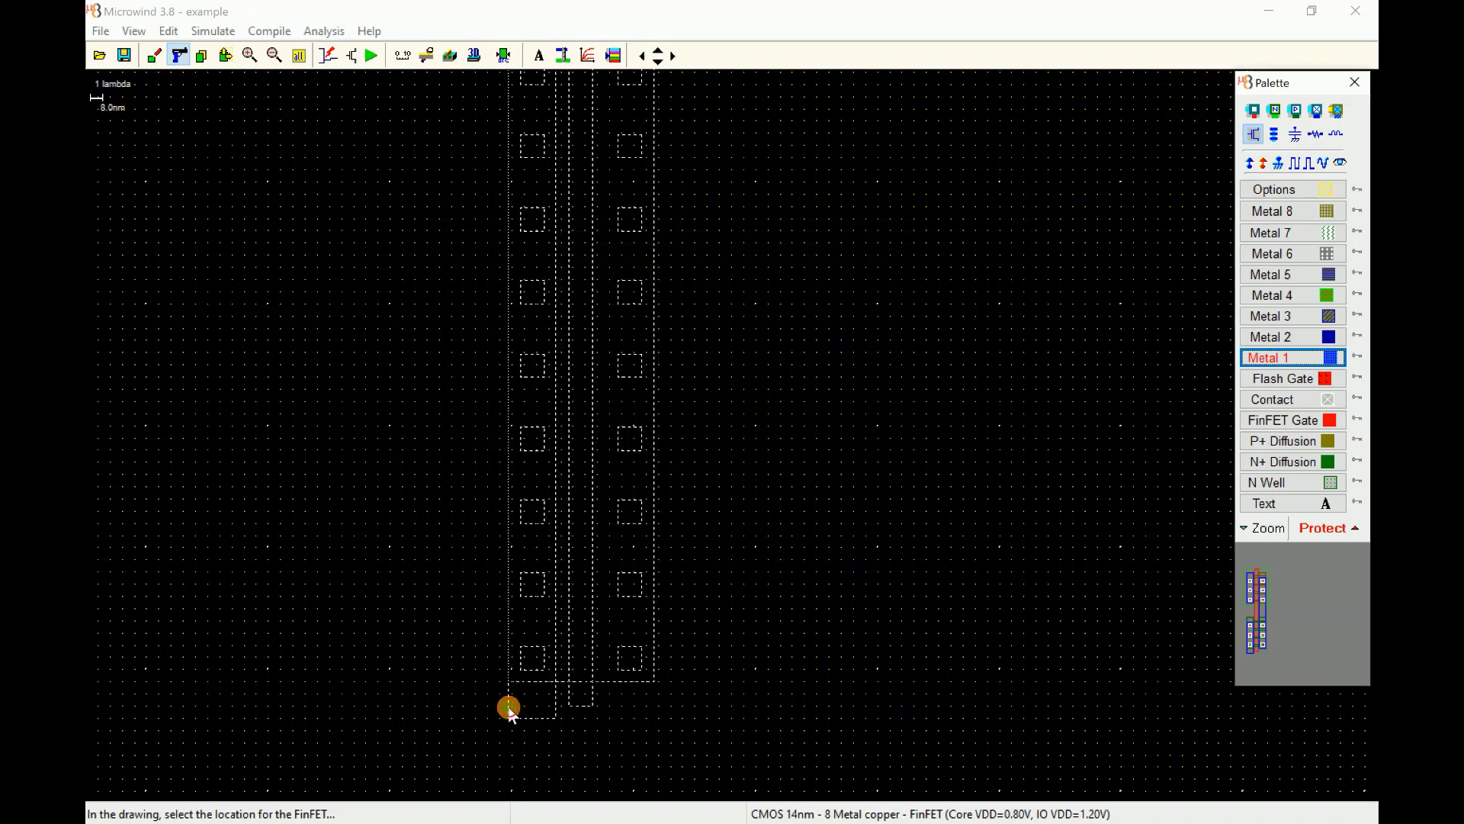
pyautogui.click(510, 708)
pyautogui.click(299, 55)
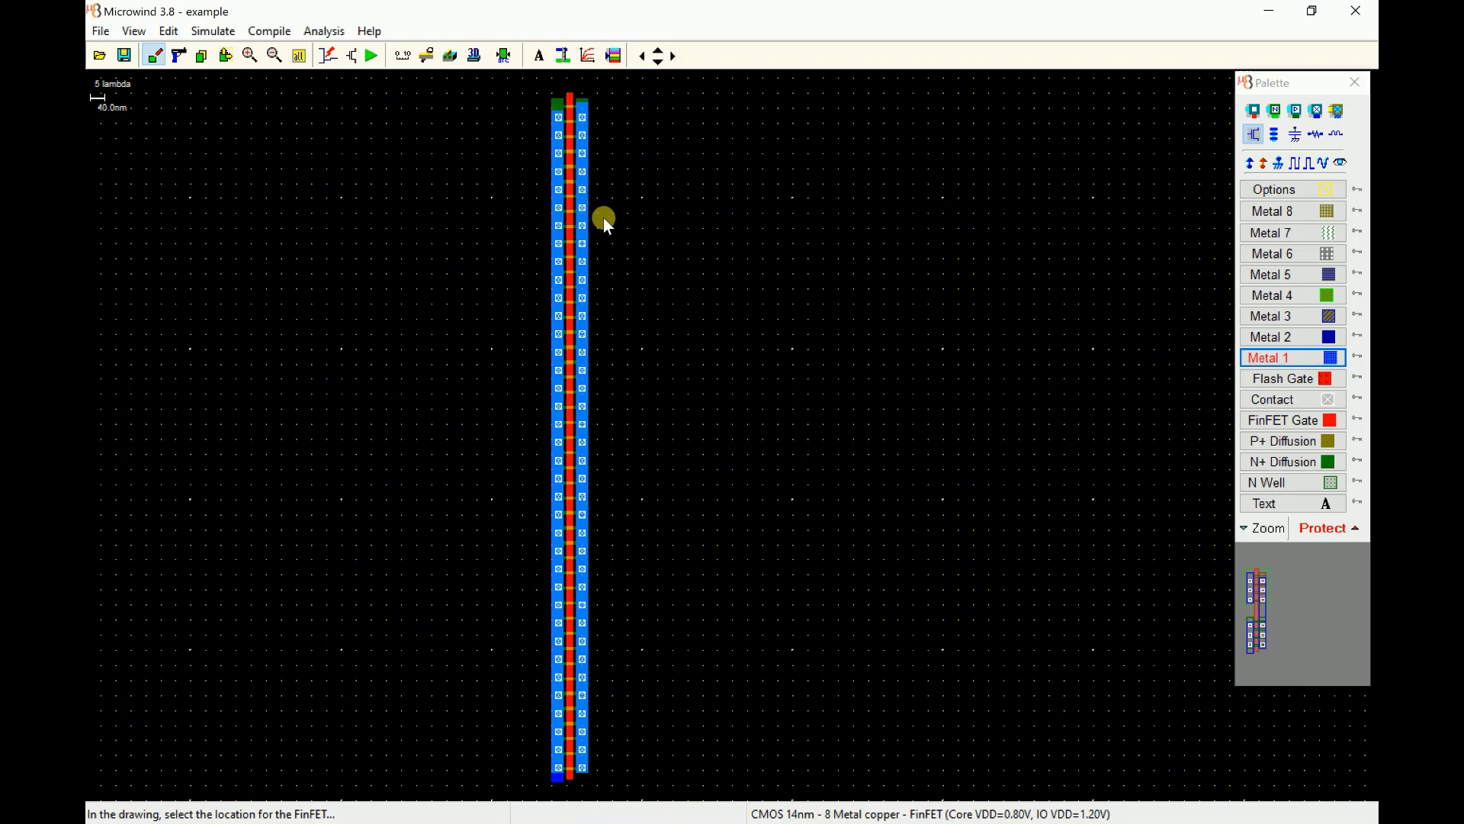
# Step: Configure a second N-type FinFET in the generator with 7 fins and 7 fingers
pyautogui.click(1254, 135)
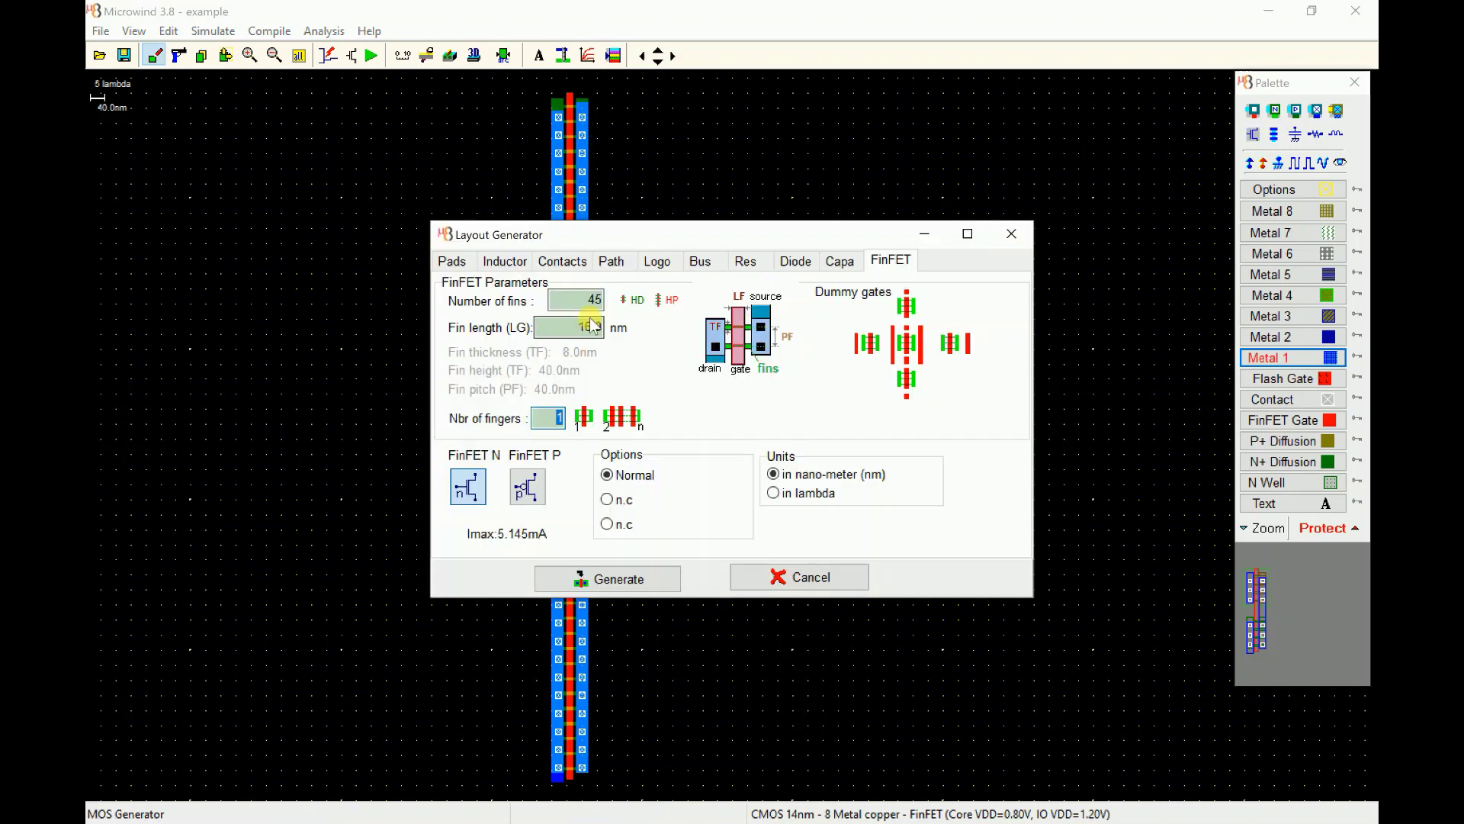
pyautogui.doubleClick(559, 418)
pyautogui.write('6')
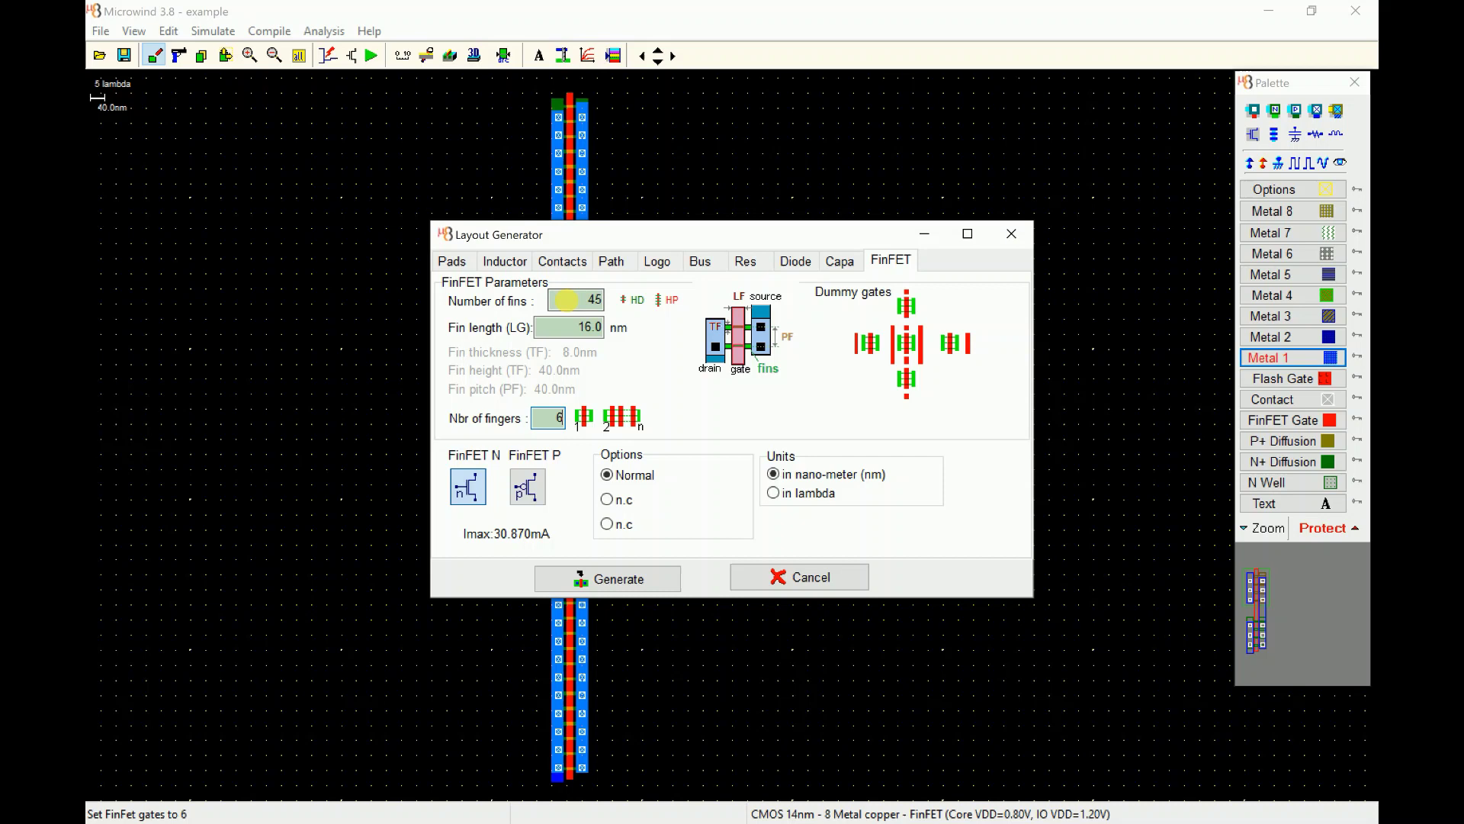
pyautogui.doubleClick(593, 299)
pyautogui.click(633, 299)
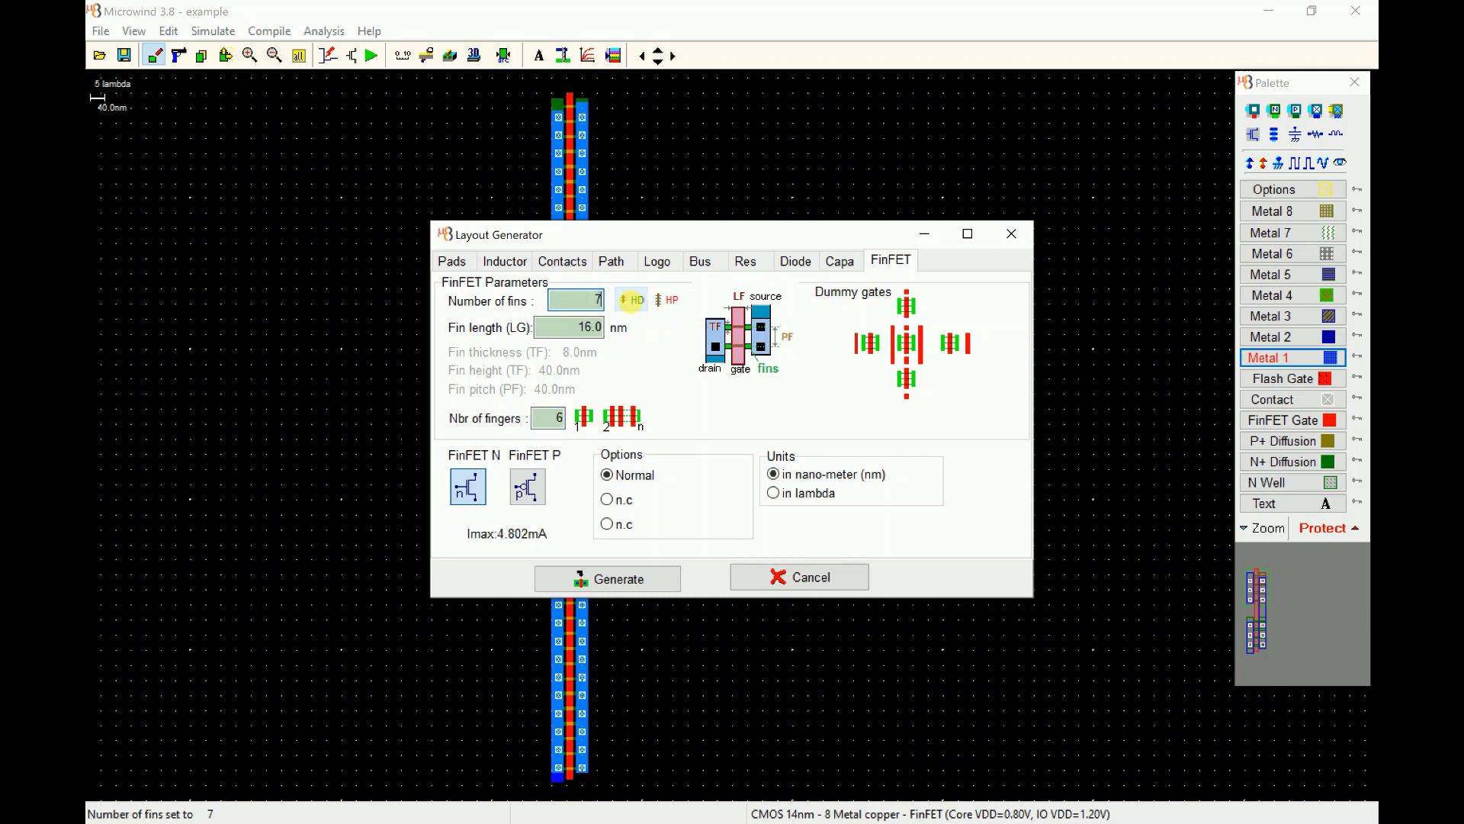
pyautogui.click(633, 301)
pyautogui.press('BackSpace')
pyautogui.write('7')
pyautogui.click(591, 422)
pyautogui.write('7')
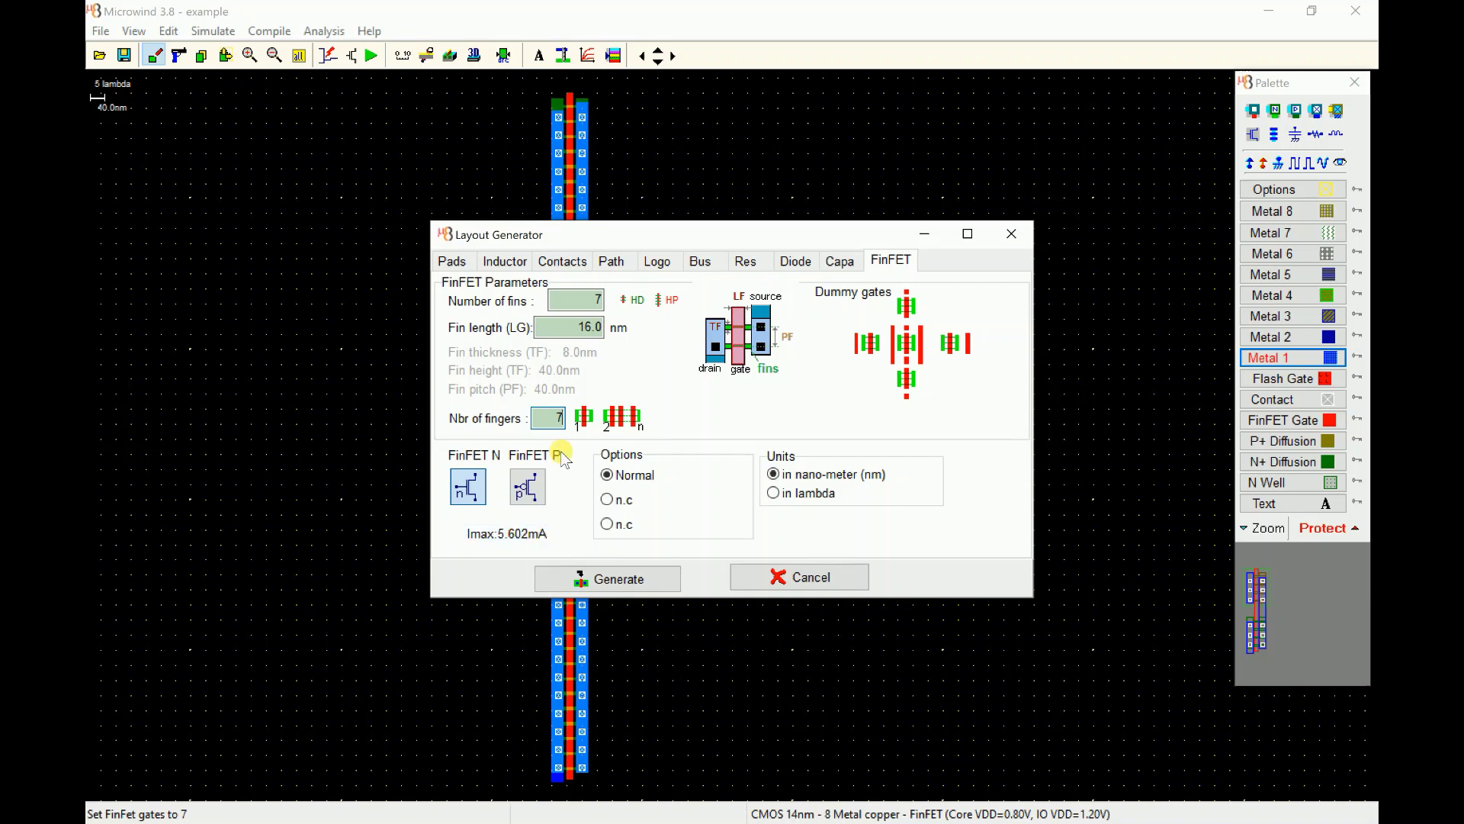
# Step: Try 6 fins for the seven-finger N-type FinFET and set the number of fins back to 7
pyautogui.click(601, 302)
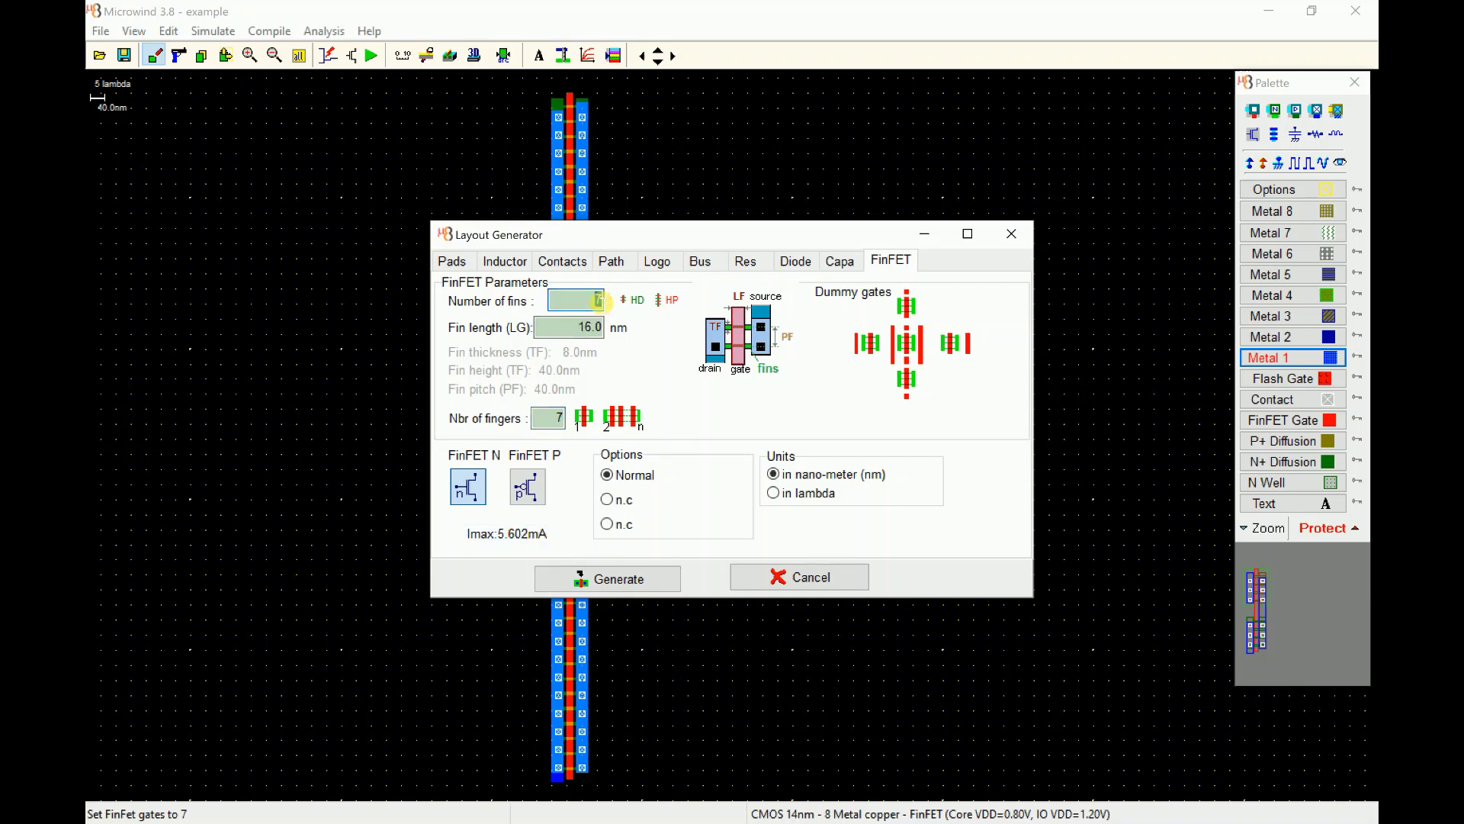
pyautogui.doubleClick(599, 300)
pyautogui.write('6')
pyautogui.press('Tab')
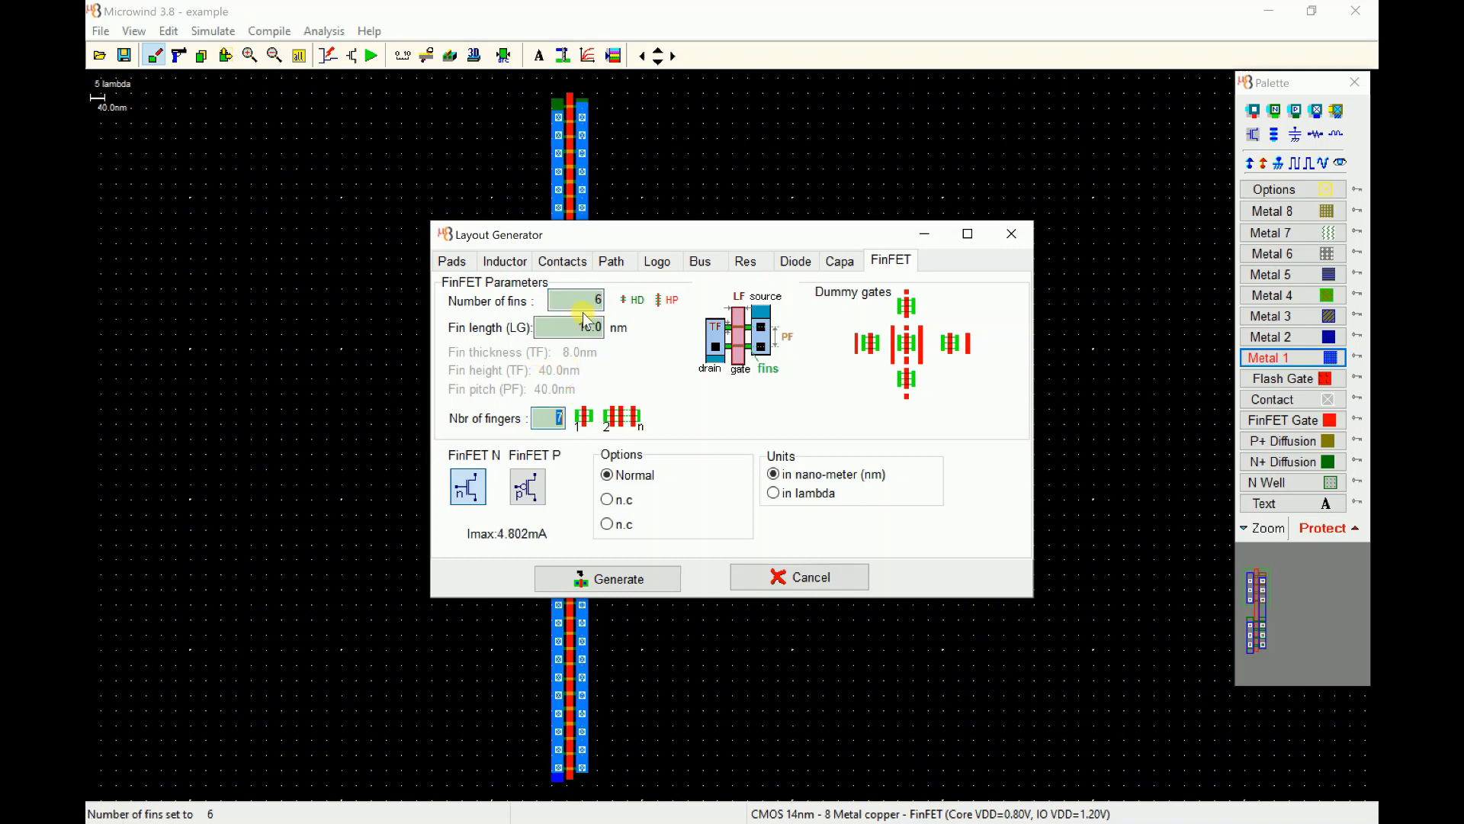
pyautogui.doubleClick(599, 300)
pyautogui.write('7')
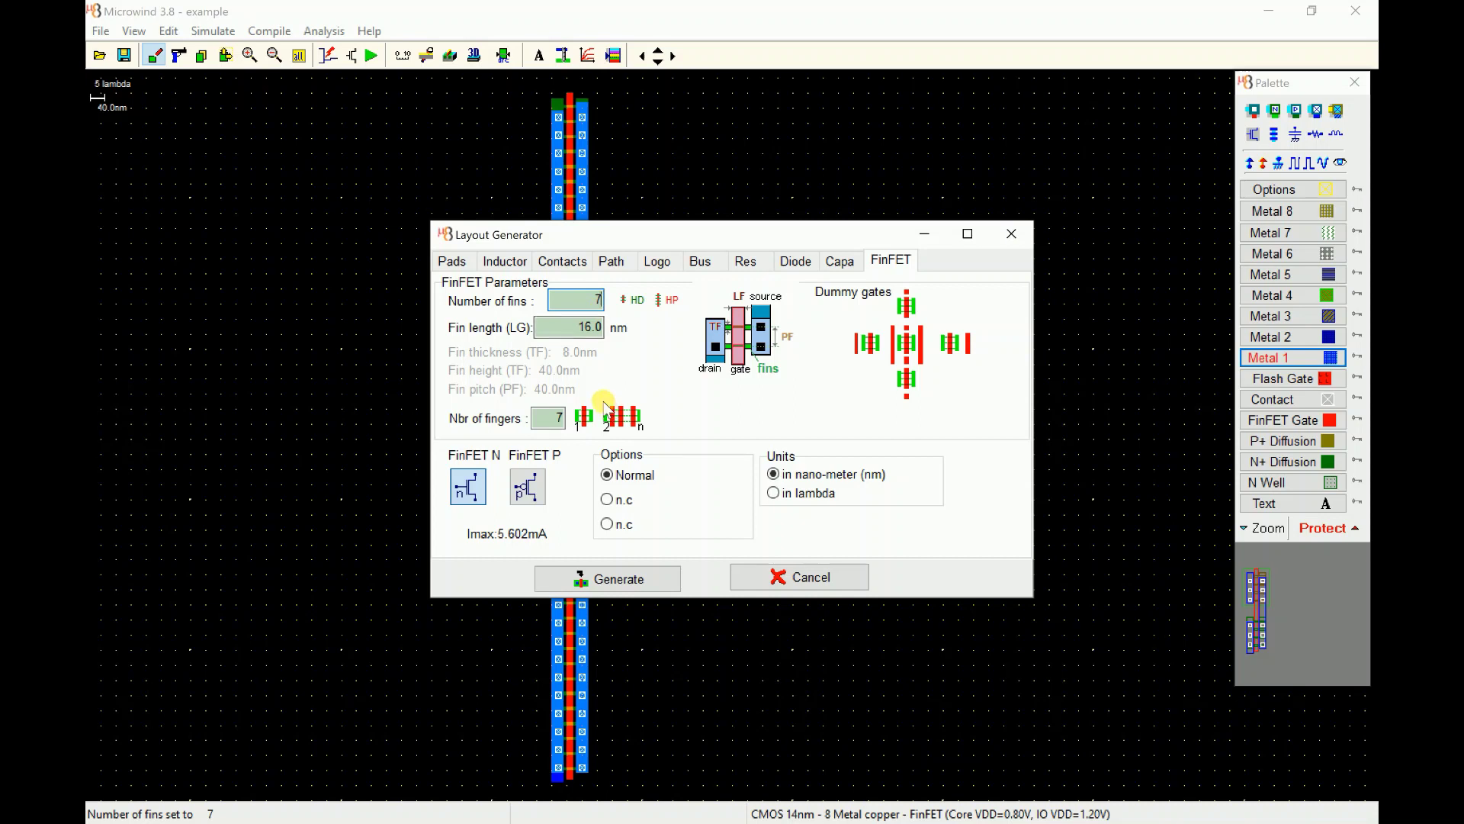
# Step: Generate the seven-finger N-type FinFET and place it beside the lower end of the 45-fin transistor
pyautogui.click(624, 580)
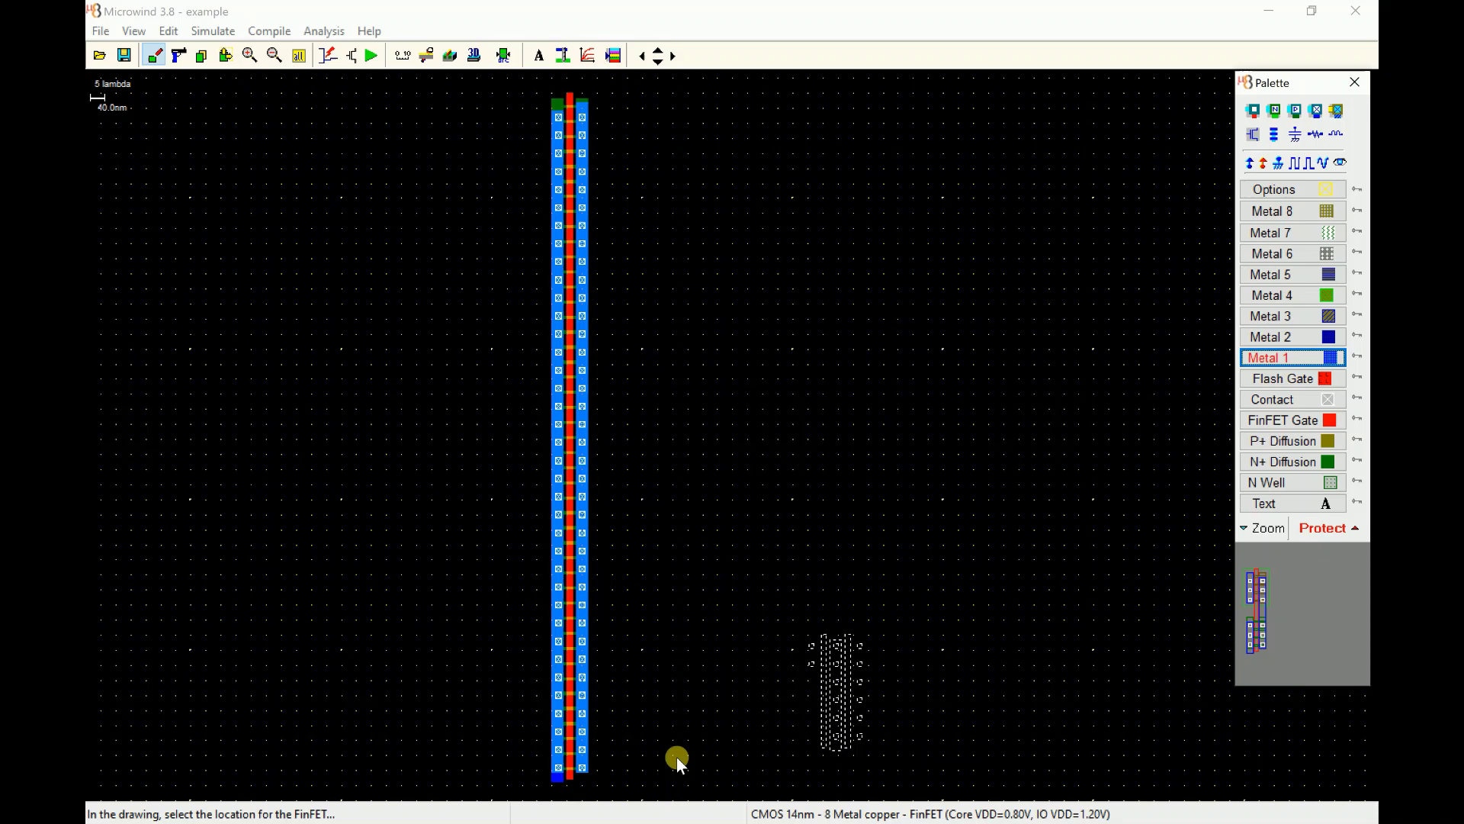
pyautogui.click(677, 752)
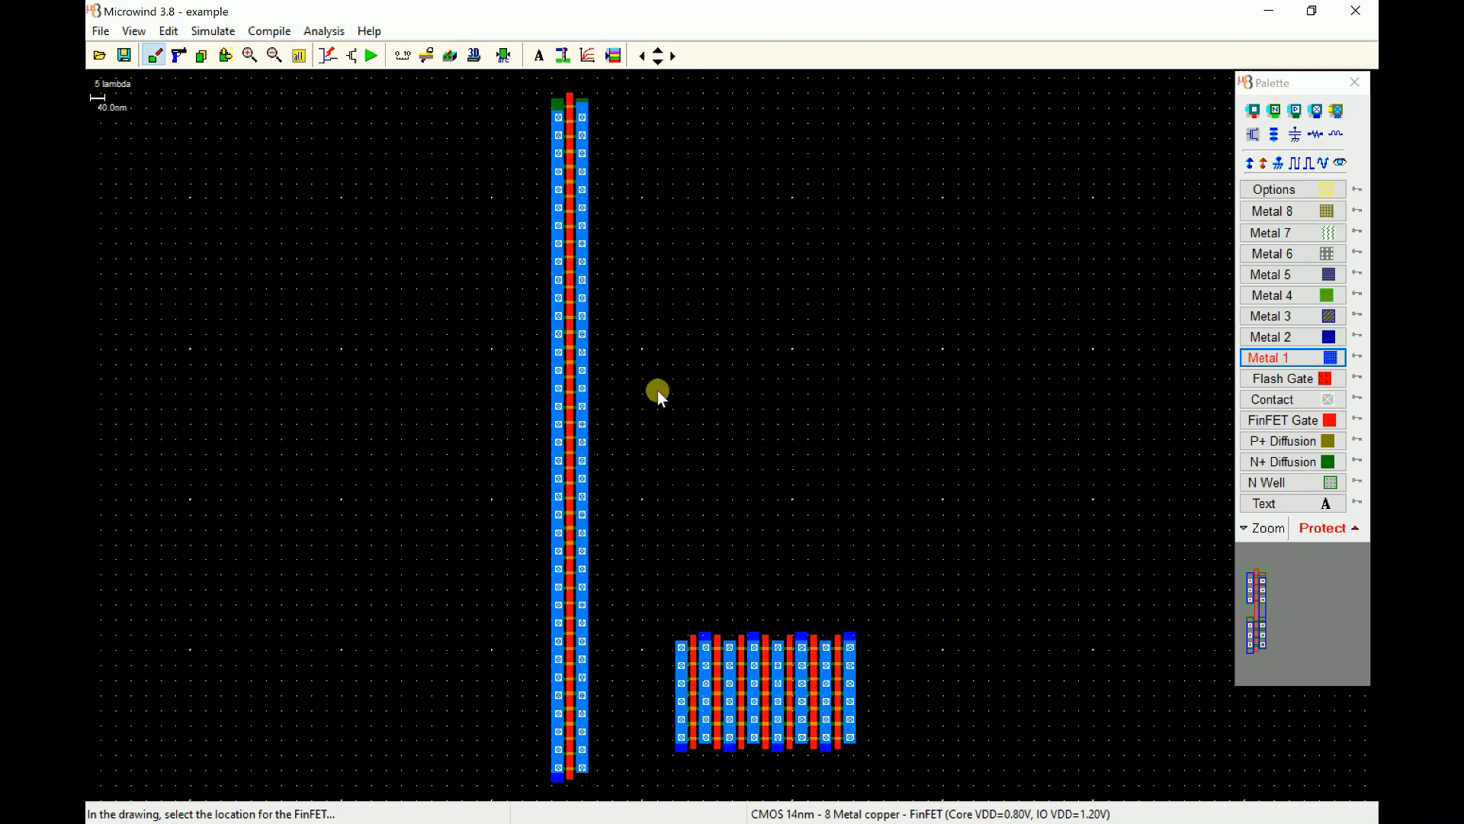
# Step: Generate a P-type FinFET with 9 fins and 7 fingers and place it just above the seven-finger N-type transistor
pyautogui.click(1254, 134)
pyautogui.click(541, 502)
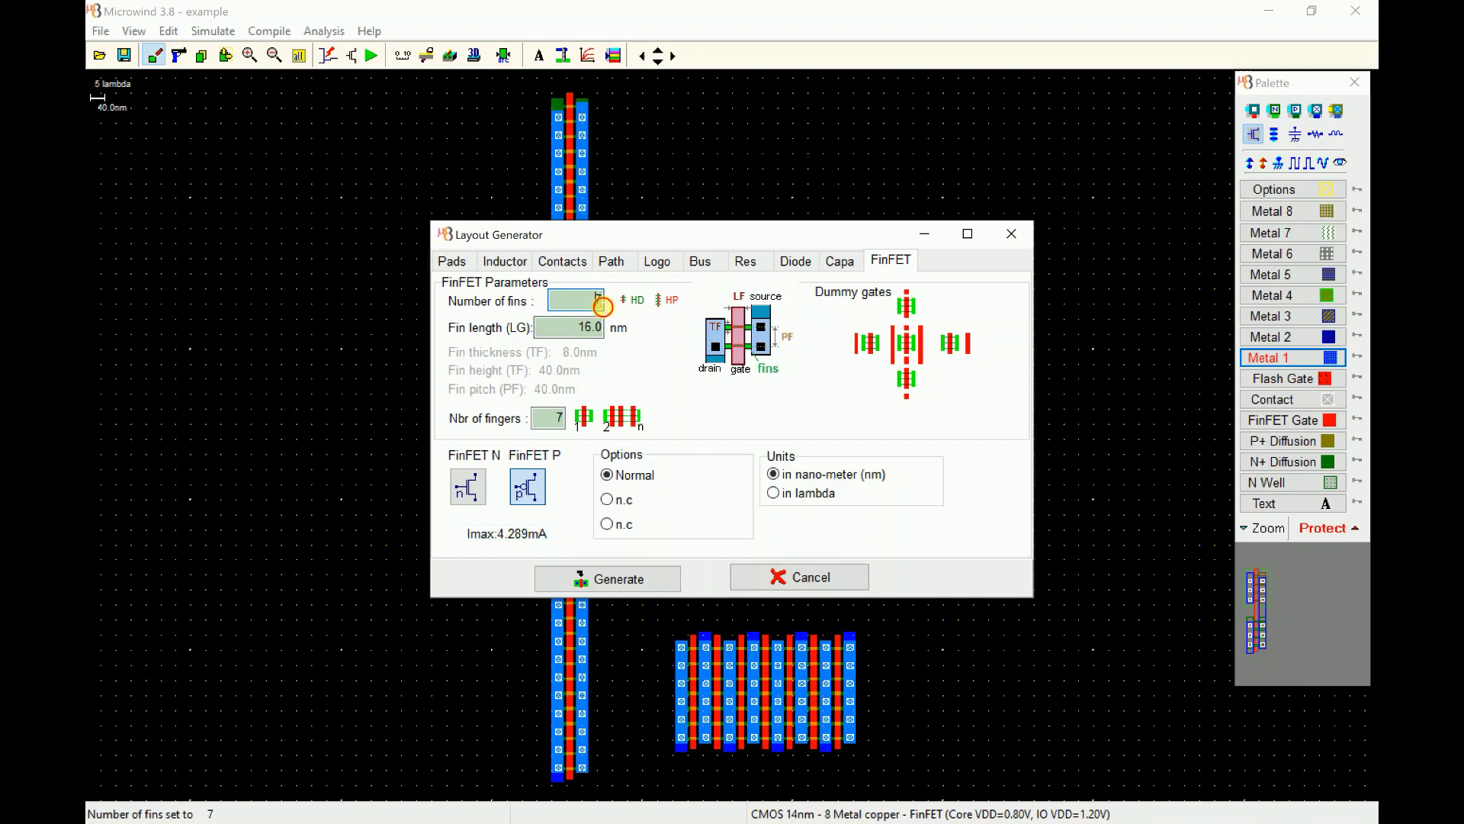
pyautogui.doubleClick(599, 303)
pyautogui.write('9')
pyautogui.click(656, 308)
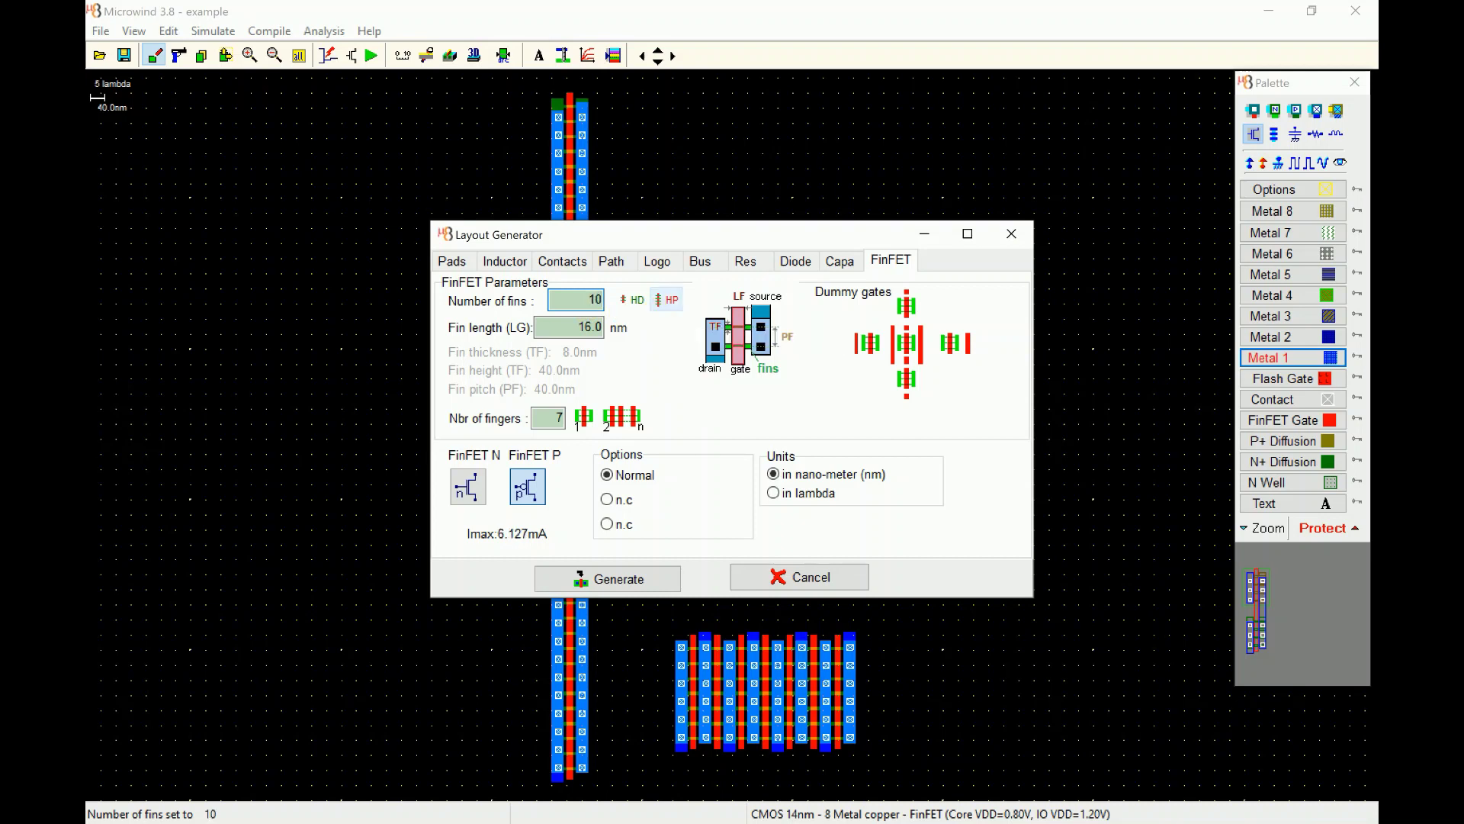
pyautogui.press('BackSpace')
pyautogui.click(638, 580)
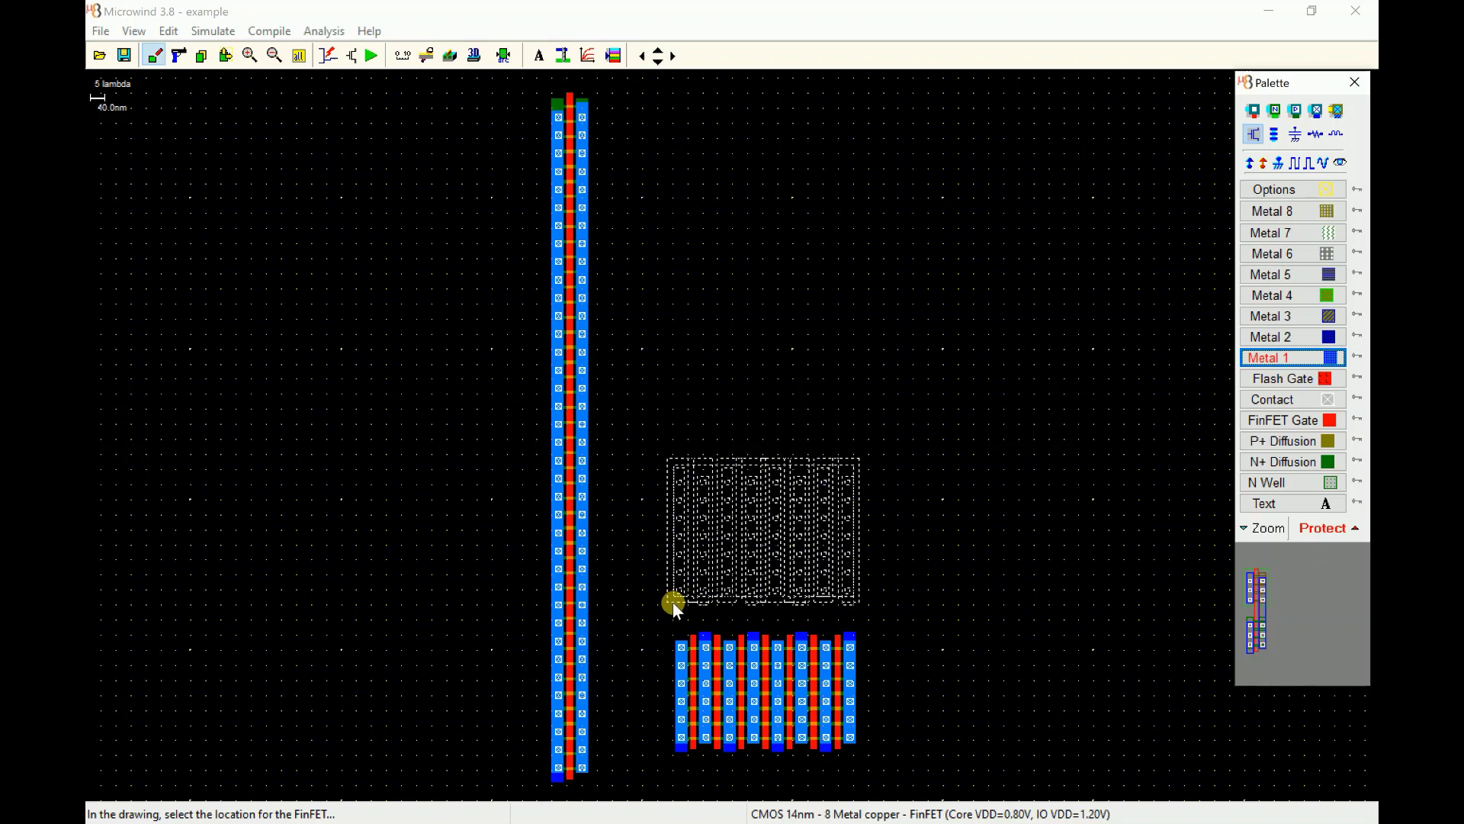
pyautogui.click(673, 602)
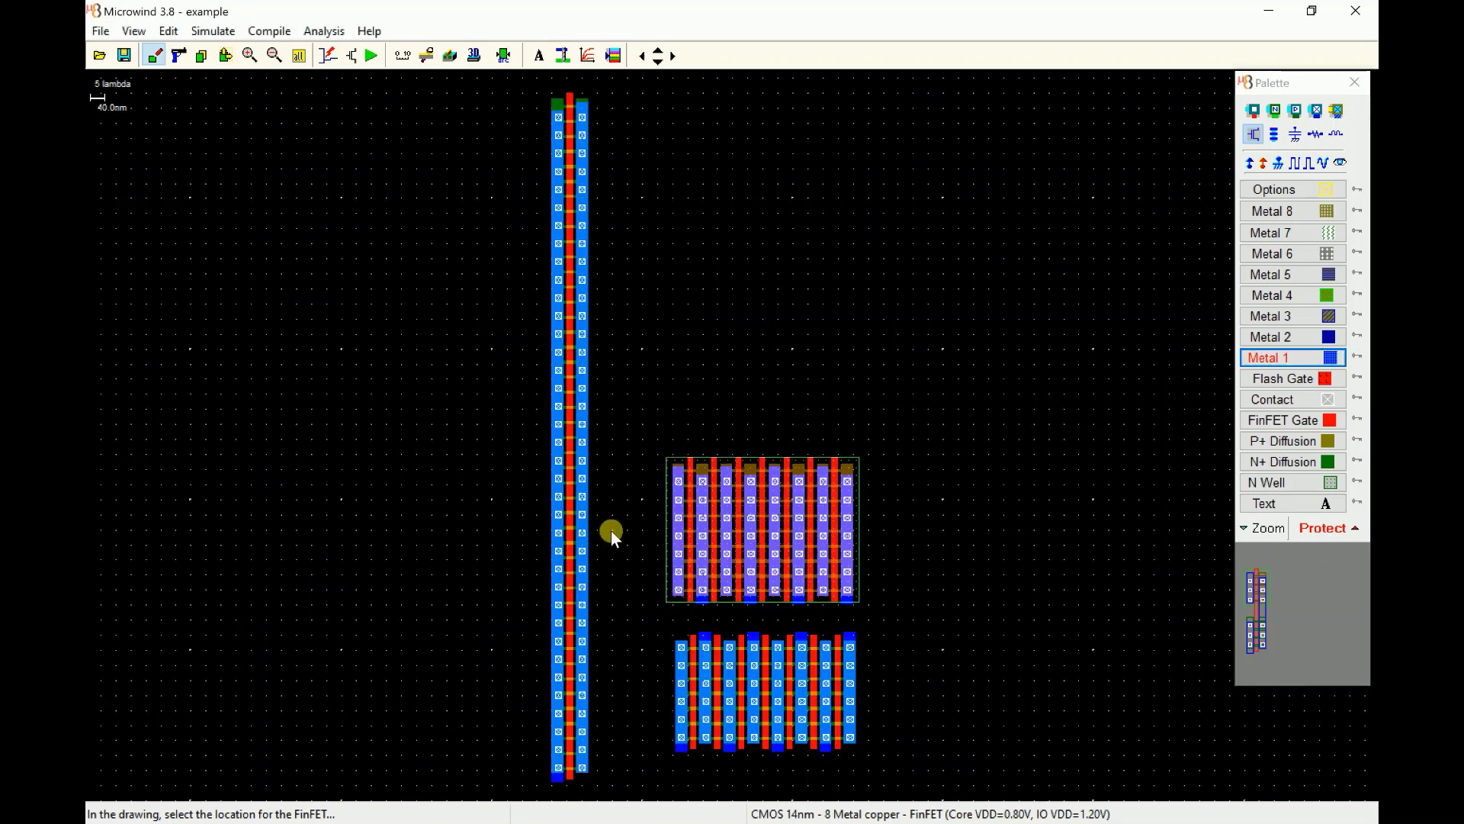
# Step: Configure a single-finger P-type FinFET with 65 fins in the layout generator
pyautogui.click(423, 64)
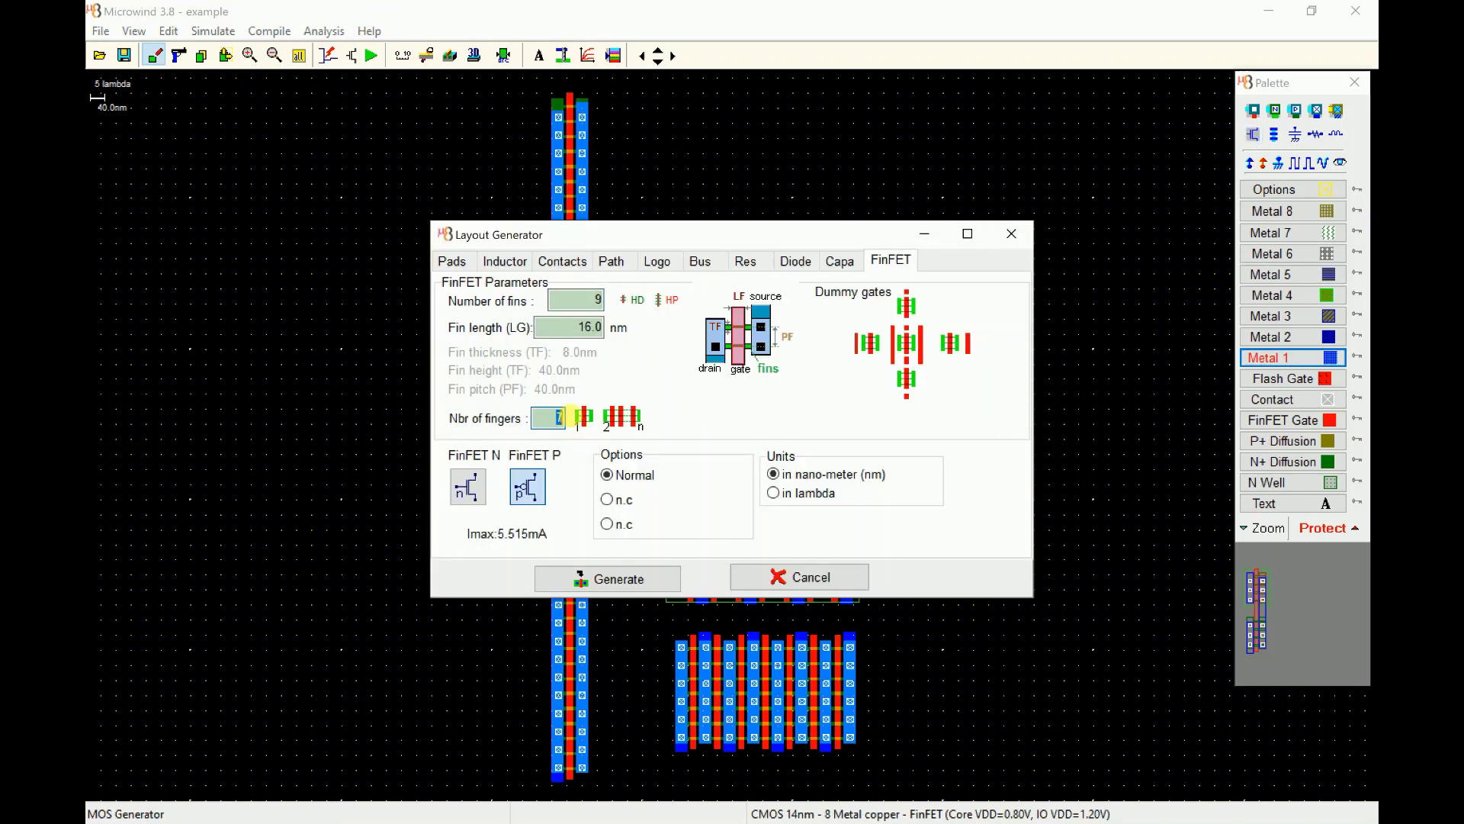
pyautogui.click(583, 416)
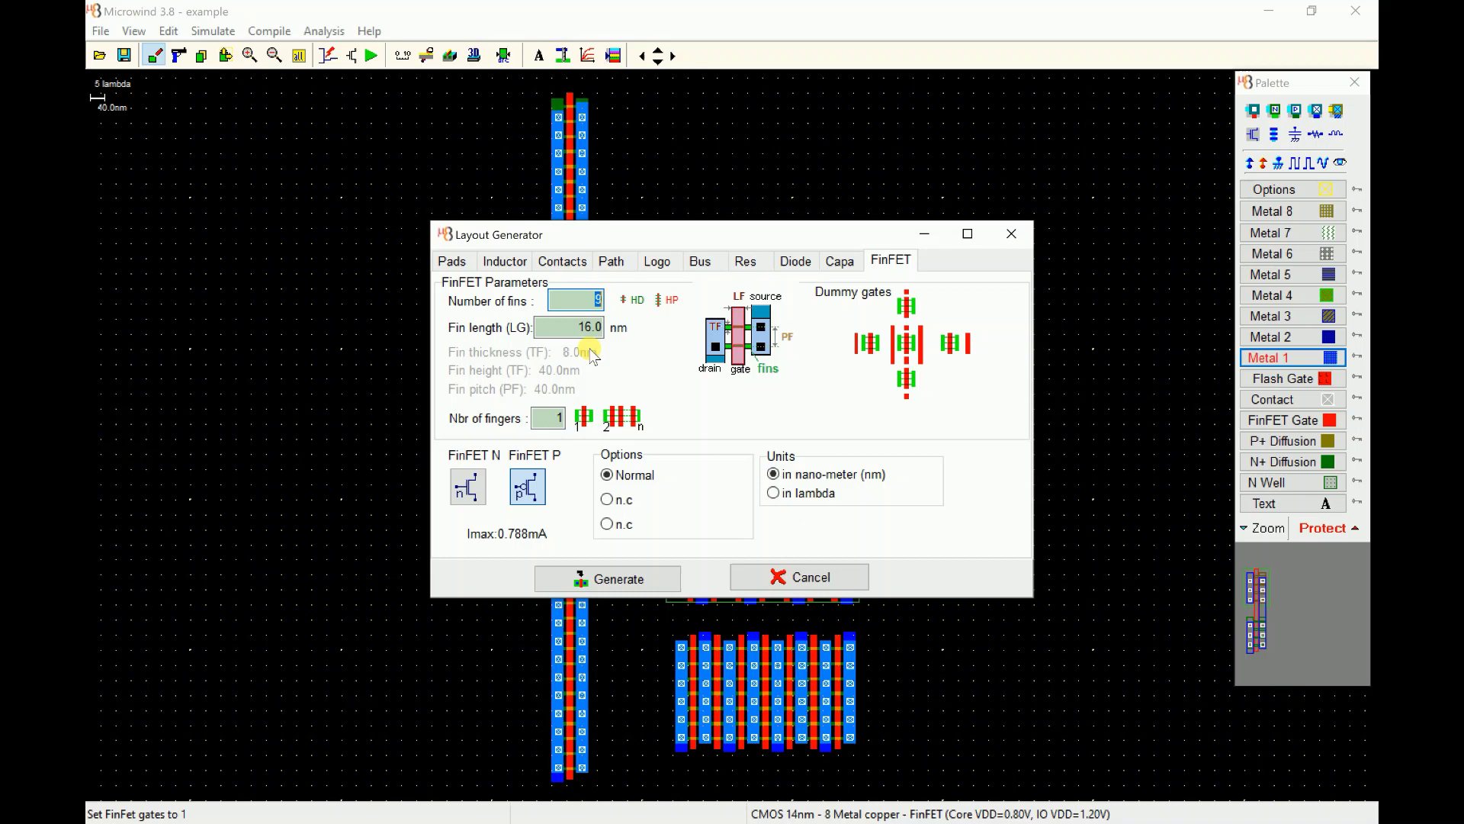
pyautogui.click(534, 477)
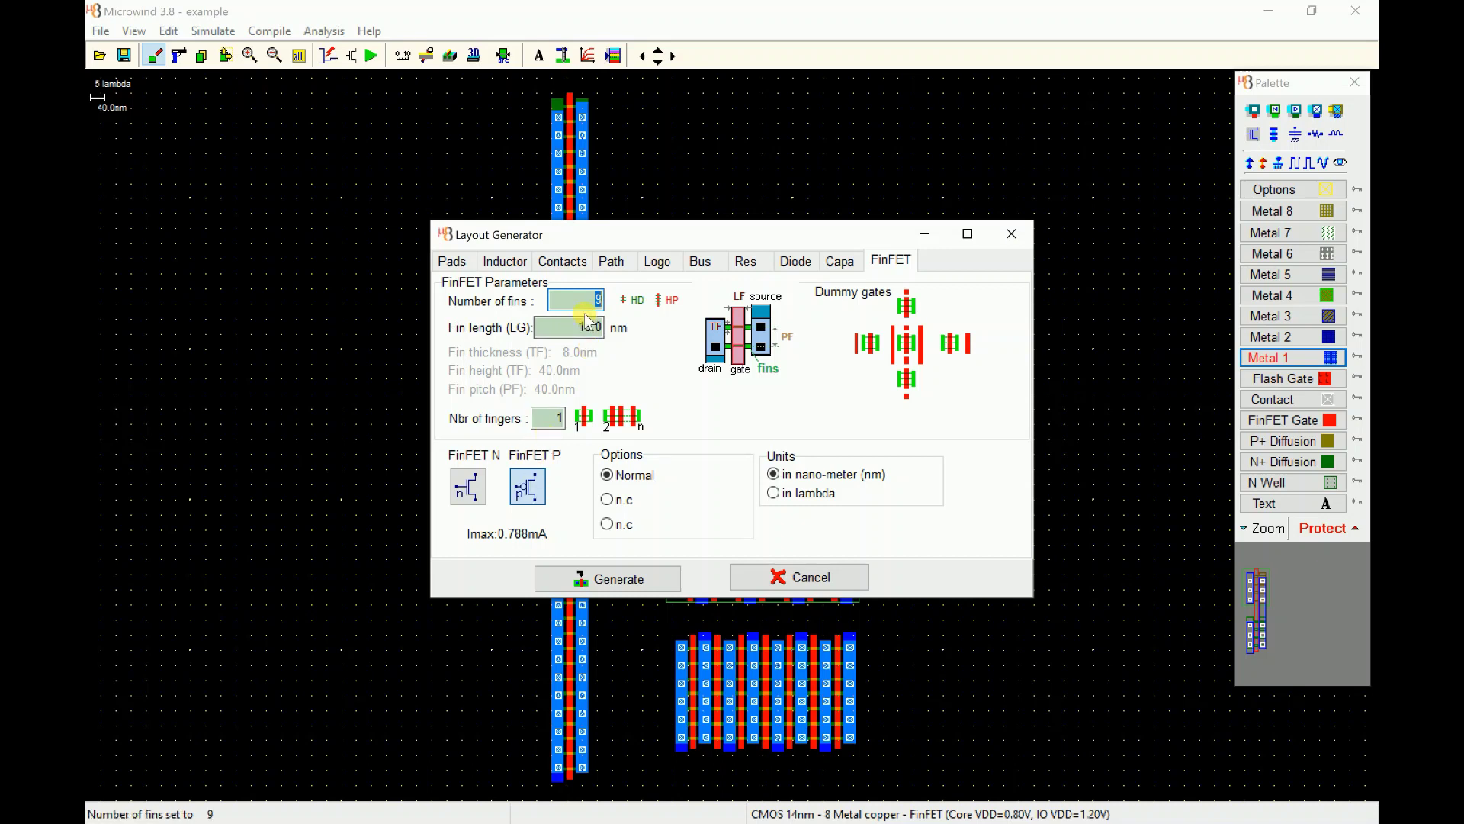
pyautogui.write('80')
pyautogui.doubleClick(594, 299)
pyautogui.write('70')
pyautogui.press('BackSpace')
pyautogui.write('65')
# Step: Generate the 65-fin P-type transistor, place it beside the 45-fin N-type transistor and fit the whole layout in view
pyautogui.click(605, 576)
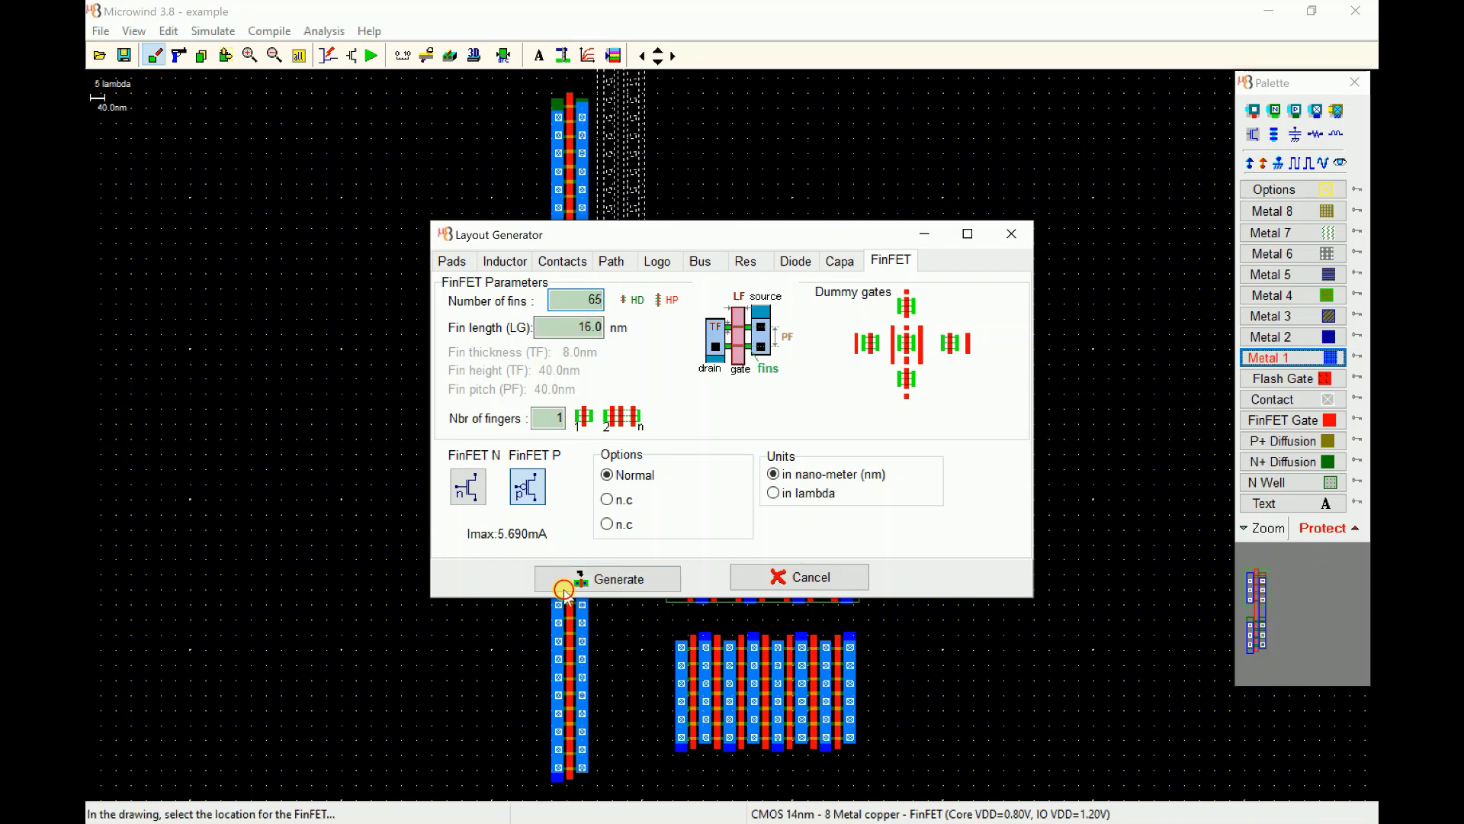
pyautogui.click(462, 763)
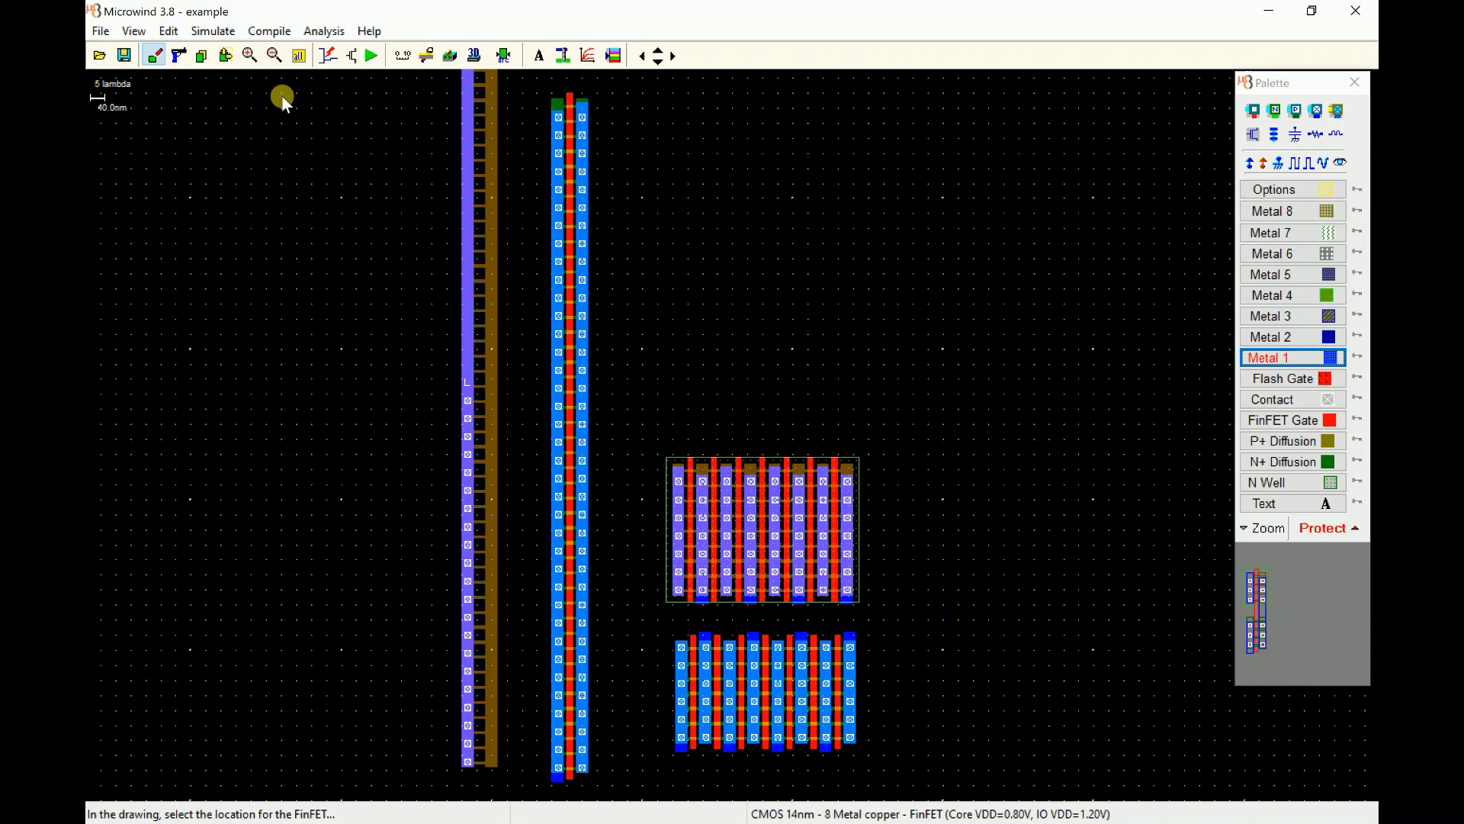
pyautogui.click(298, 55)
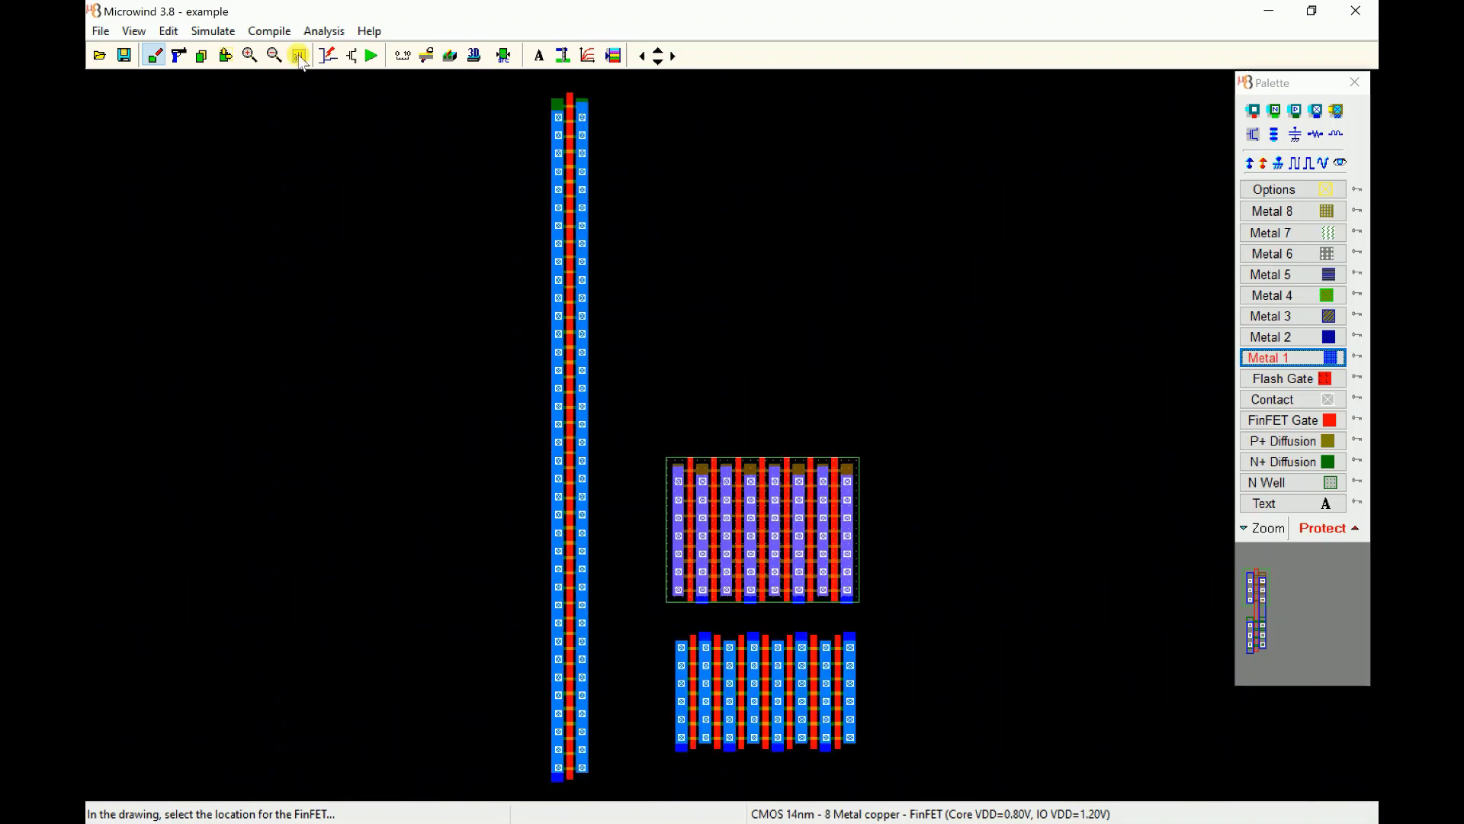
pyautogui.click(302, 62)
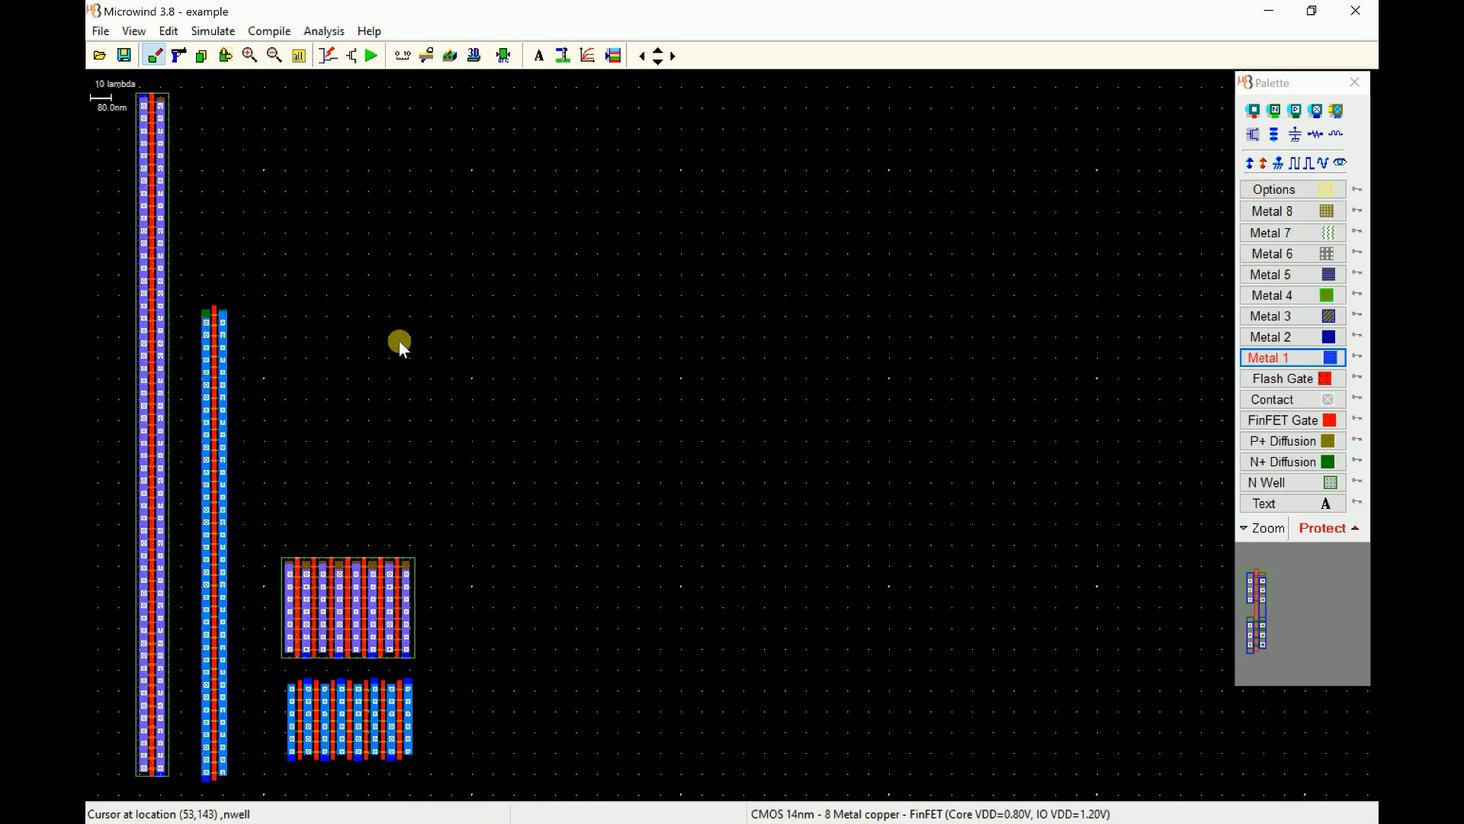
# Step: Delete the two tall single-finger transistors and fit the remaining multi-finger pair in view
pyautogui.click(180, 56)
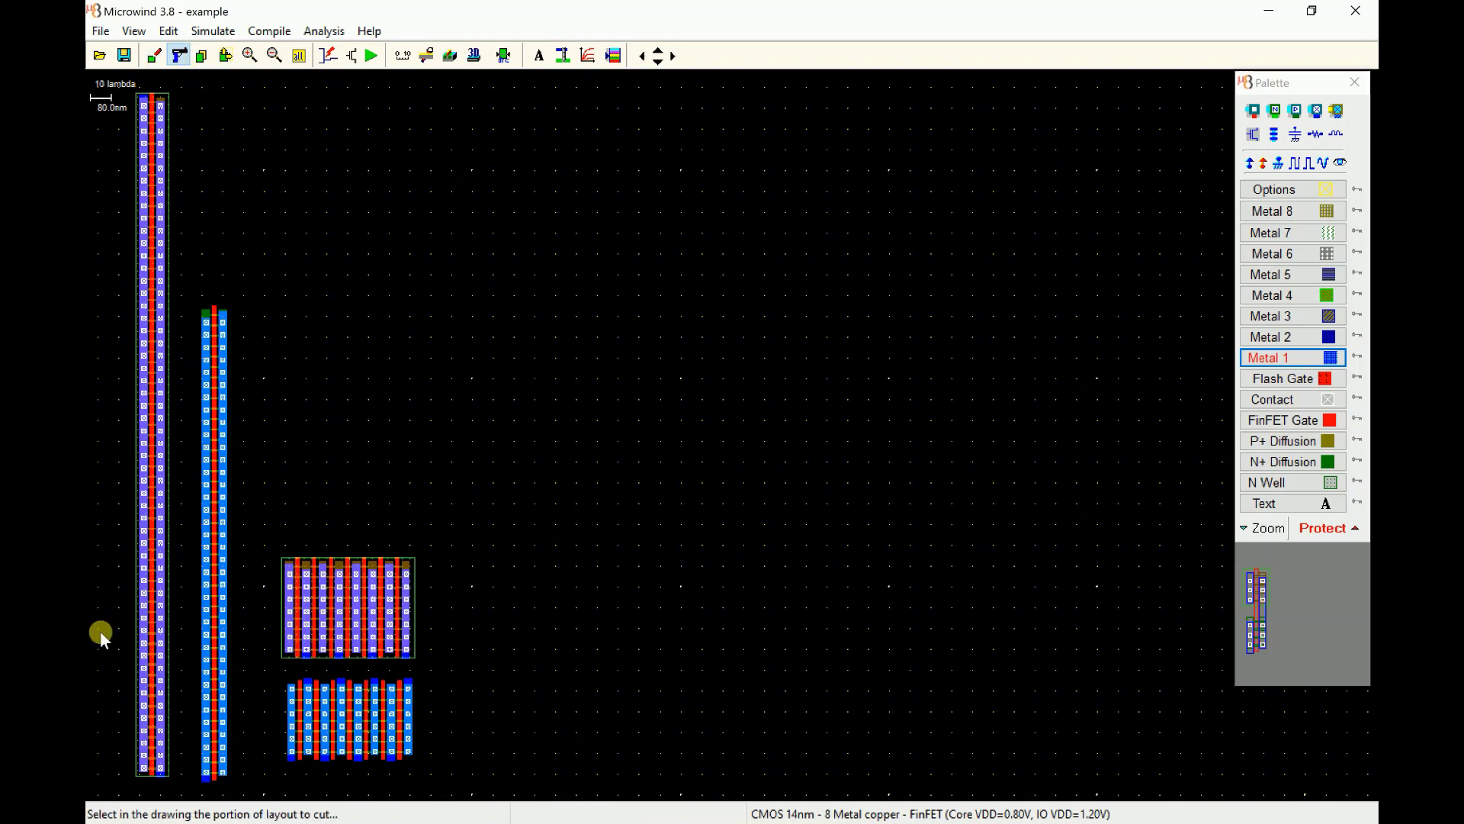
pyautogui.moveTo(102, 635); pyautogui.dragTo(88, 789)
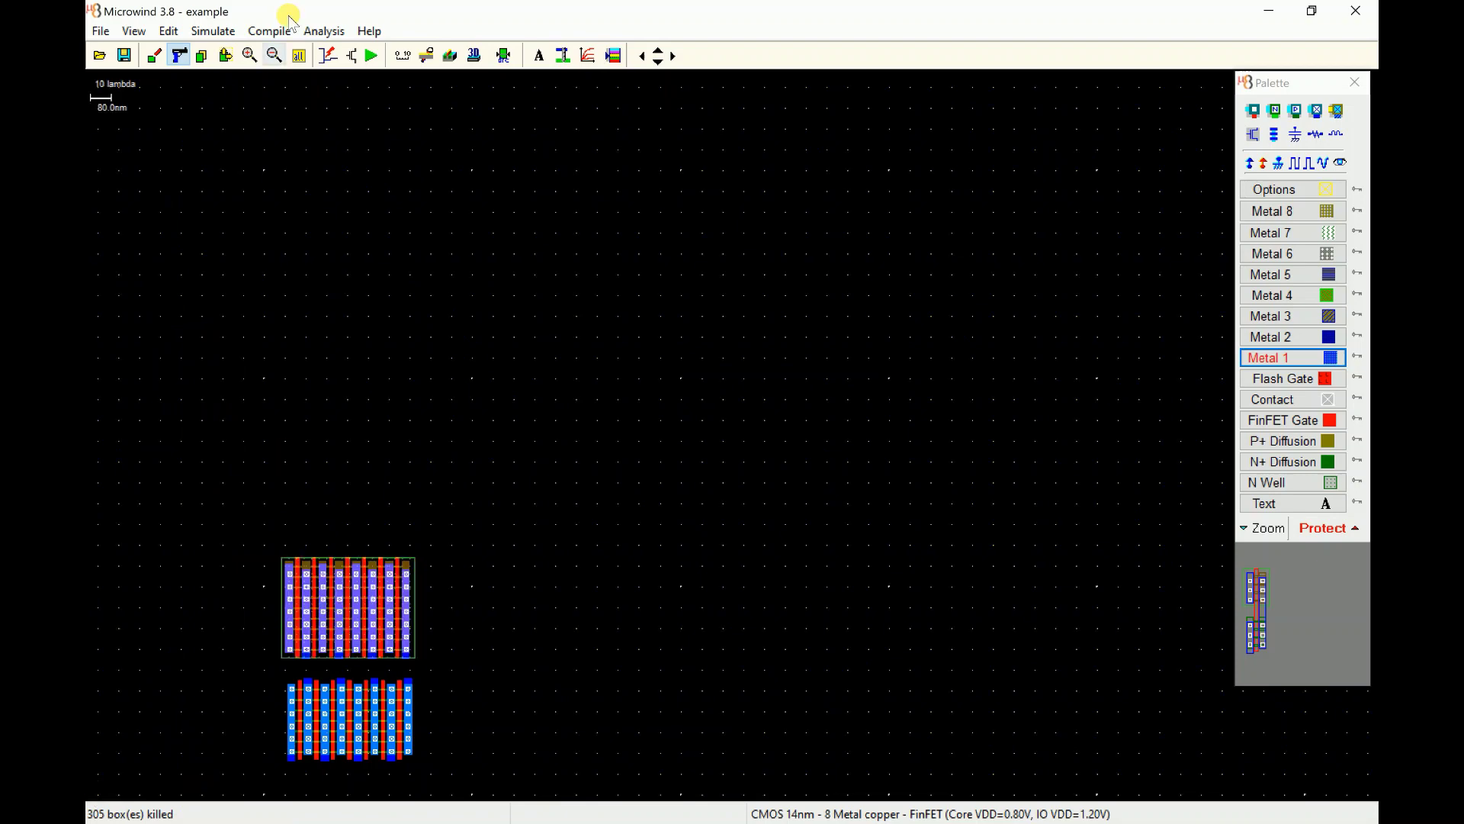
pyautogui.click(299, 56)
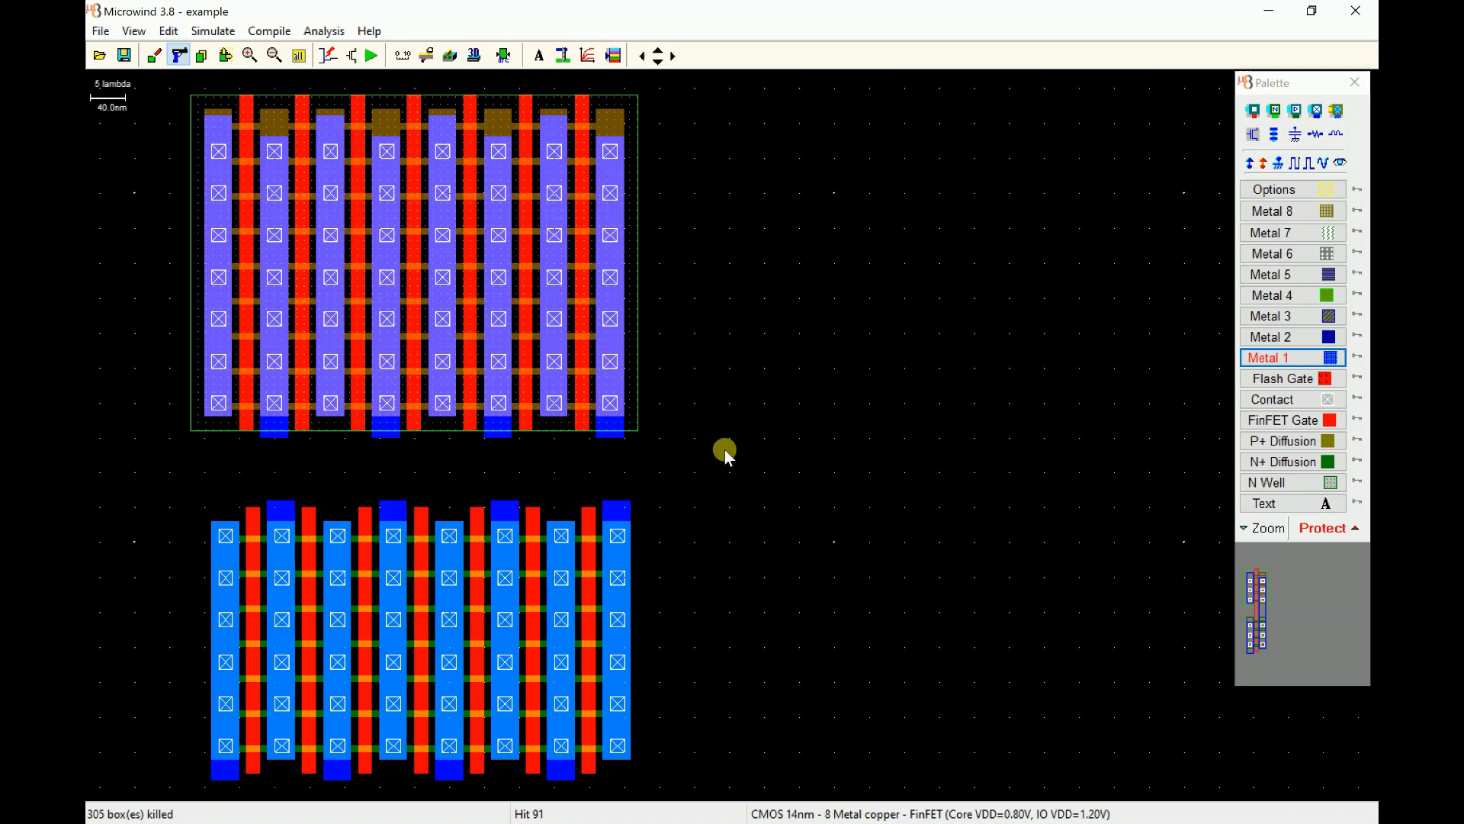
# Step: Switch to Microsoft Paint with a blank canvas by running mspaint
pyautogui.press('super+r')
pyautogui.write('mspa')
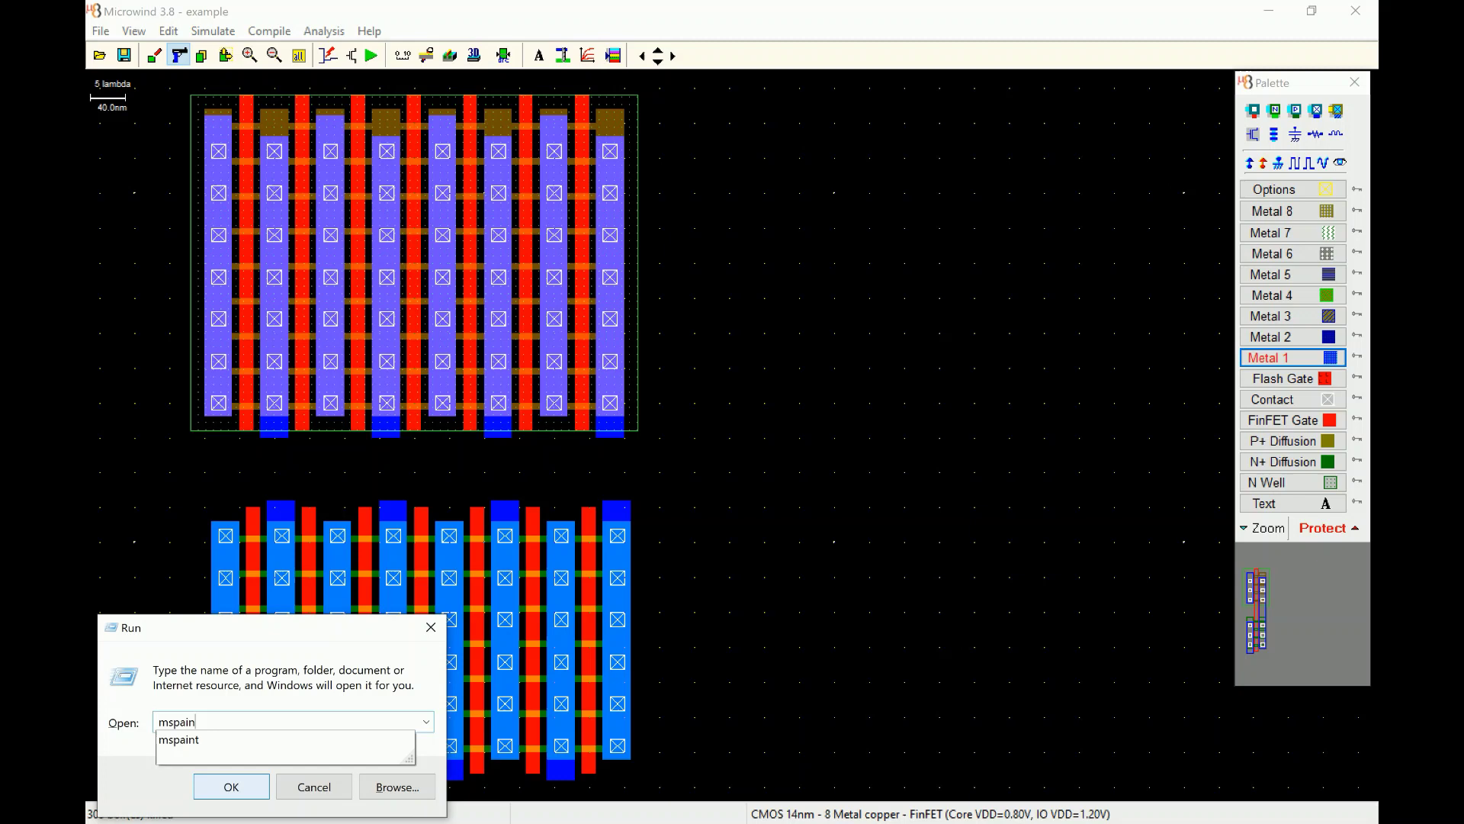
pyautogui.write('in')
pyautogui.press('Down')
pyautogui.press('Return')
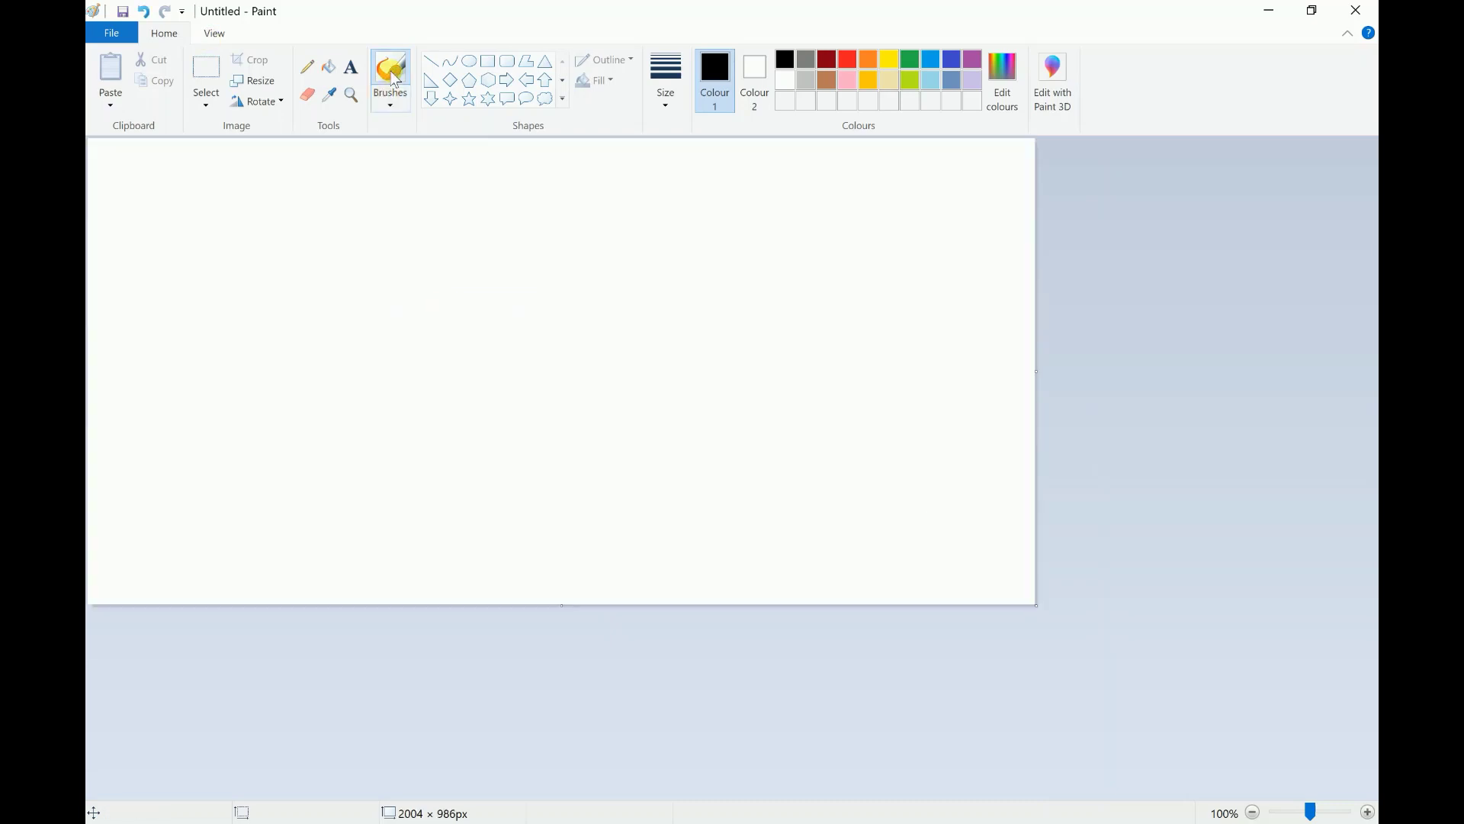
# Step: Sketch three transistor symbols connected in series with the brush, each with its own gate, and undo the stray mark
pyautogui.moveTo(352, 357)
pyautogui.mouseDown()
pyautogui.moveTo(415, 359)
pyautogui.moveTo(418, 305)
pyautogui.moveTo(461, 303)
pyautogui.moveTo(466, 362)
pyautogui.moveTo(543, 359)
pyautogui.mouseUp()
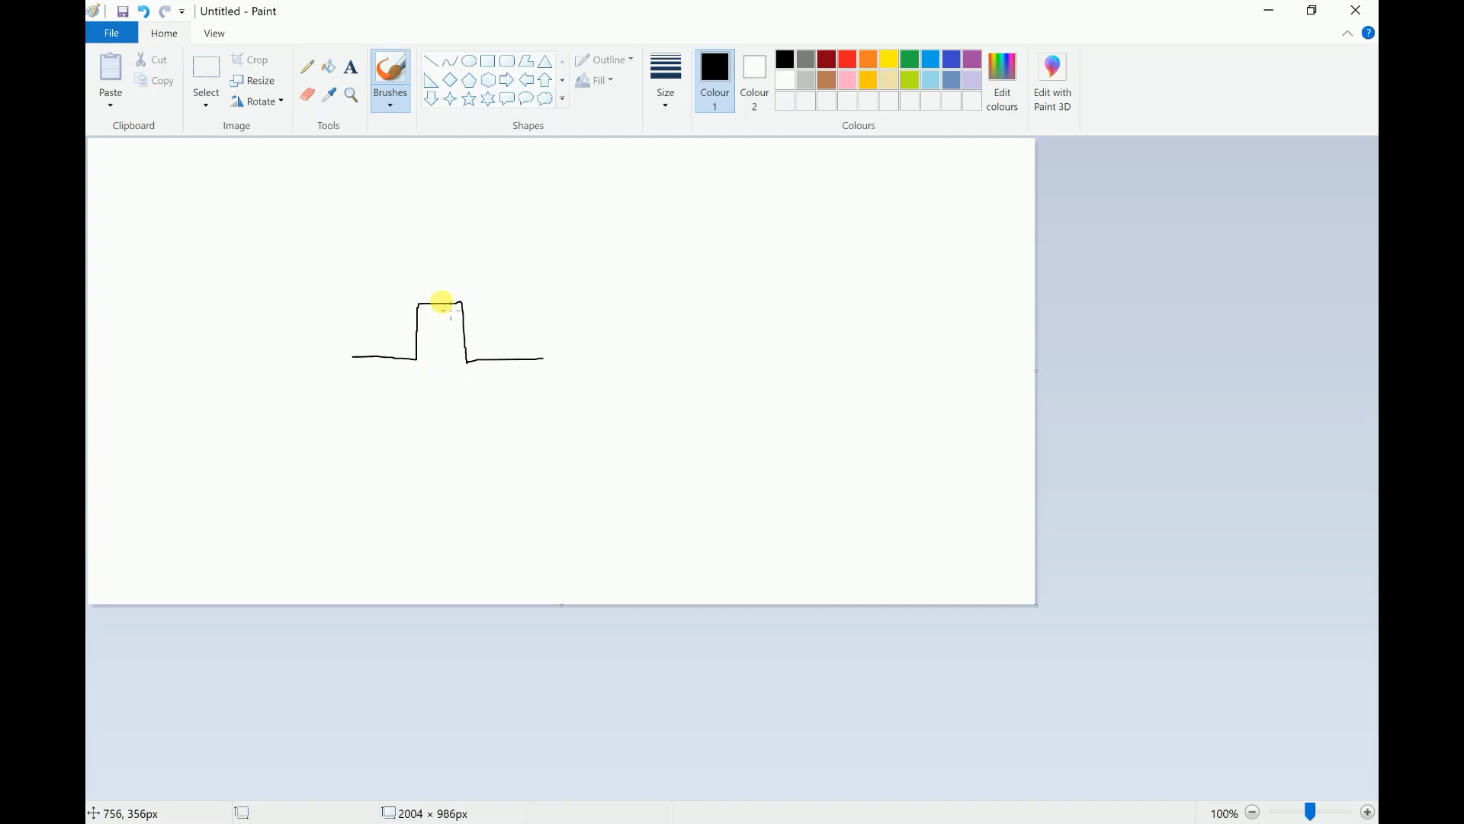
pyautogui.moveTo(425, 291)
pyautogui.mouseDown()
pyautogui.moveTo(455, 285)
pyautogui.moveTo(434, 241)
pyautogui.mouseUp()
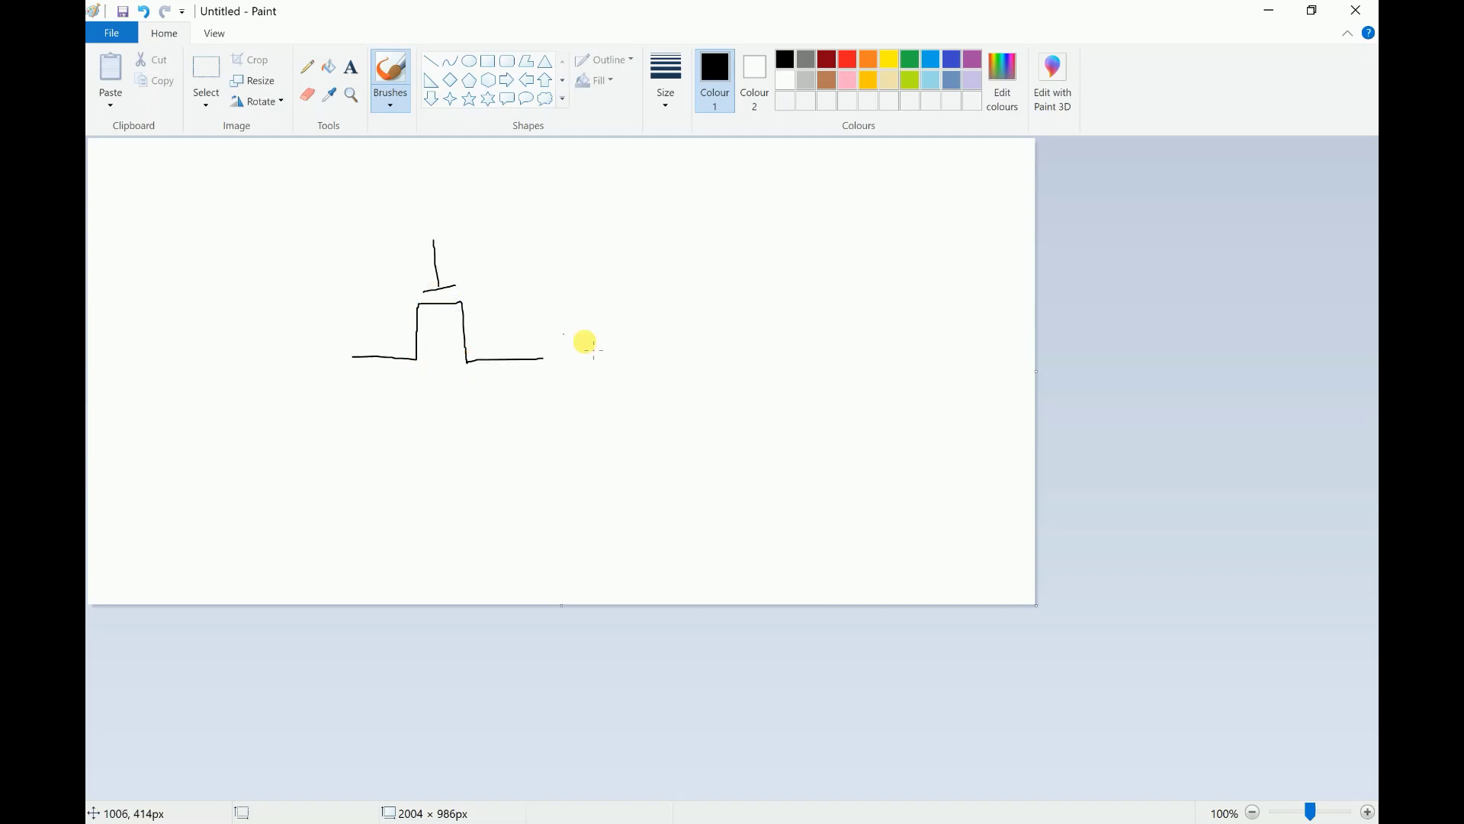
pyautogui.moveTo(542, 357)
pyautogui.mouseDown()
pyautogui.moveTo(545, 305)
pyautogui.moveTo(591, 306)
pyautogui.moveTo(595, 352)
pyautogui.moveTo(677, 349)
pyautogui.mouseUp()
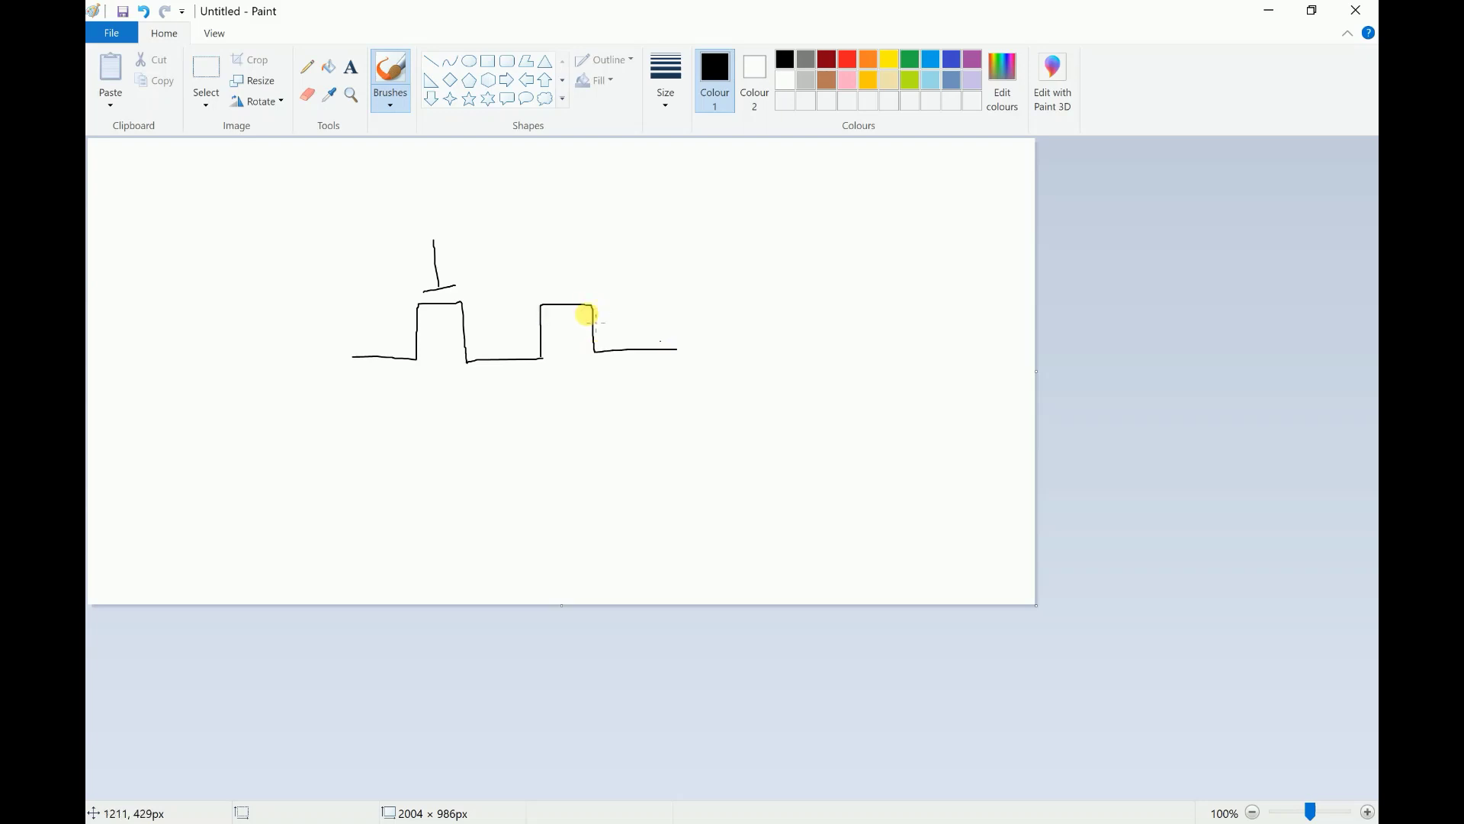
pyautogui.moveTo(546, 295); pyautogui.dragTo(583, 294)
pyautogui.moveTo(677, 349)
pyautogui.mouseDown()
pyautogui.moveTo(678, 307)
pyautogui.moveTo(724, 303)
pyautogui.moveTo(727, 344)
pyautogui.moveTo(789, 337)
pyautogui.mouseUp()
pyautogui.moveTo(691, 296)
pyautogui.mouseDown()
pyautogui.moveTo(717, 292)
pyautogui.moveTo(699, 257)
pyautogui.mouseUp()
pyautogui.moveTo(565, 295); pyautogui.dragTo(564, 254)
pyautogui.click(729, 378)
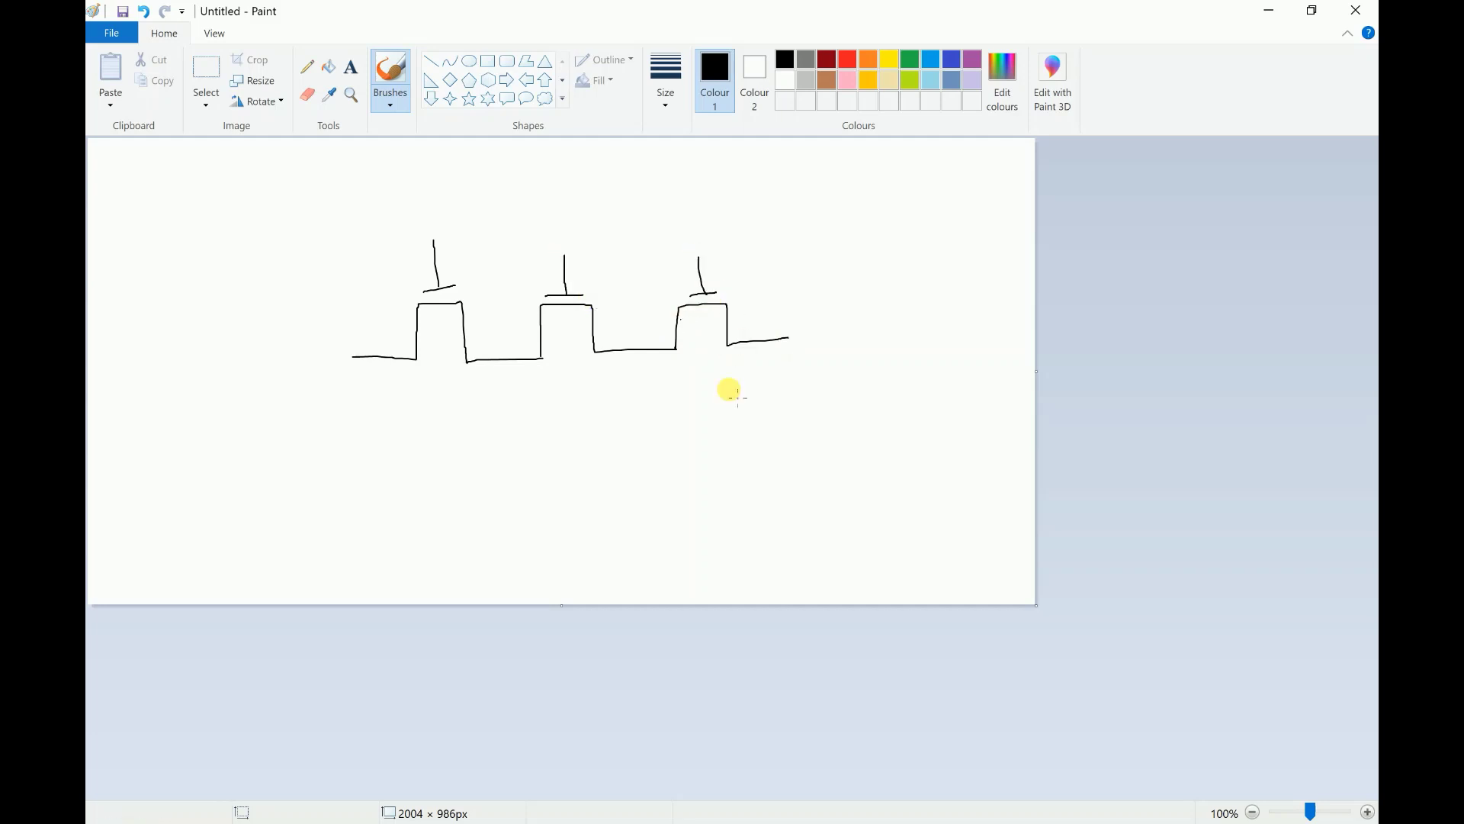
pyautogui.hotkey('ctrl', 'z')
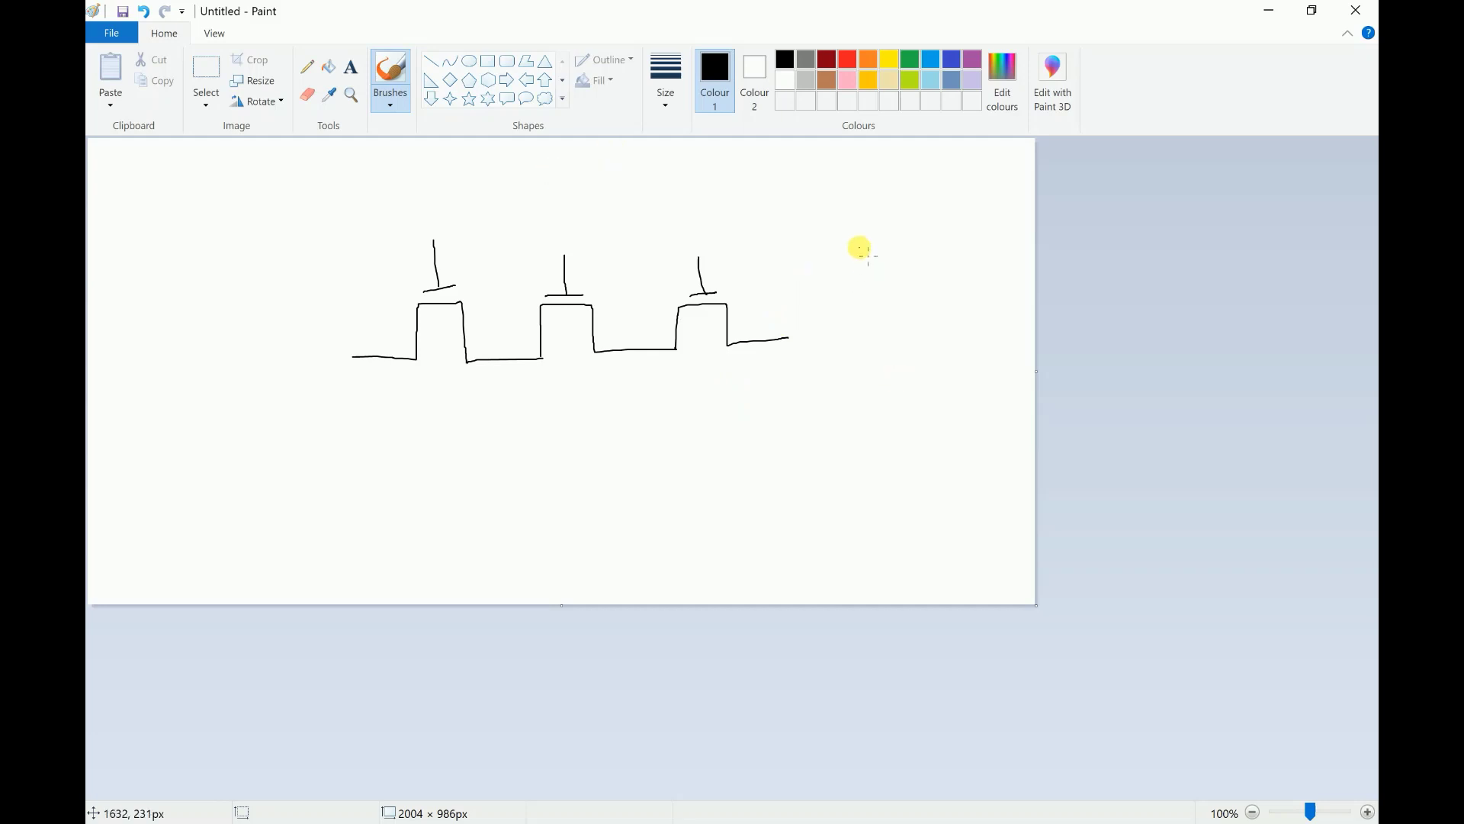
# Step: Mark both end terminals of the transistor chain with arrows and draw a vertical line down from each
pyautogui.moveTo(859, 250)
pyautogui.mouseDown()
pyautogui.moveTo(778, 317)
pyautogui.moveTo(795, 319)
pyautogui.mouseUp()
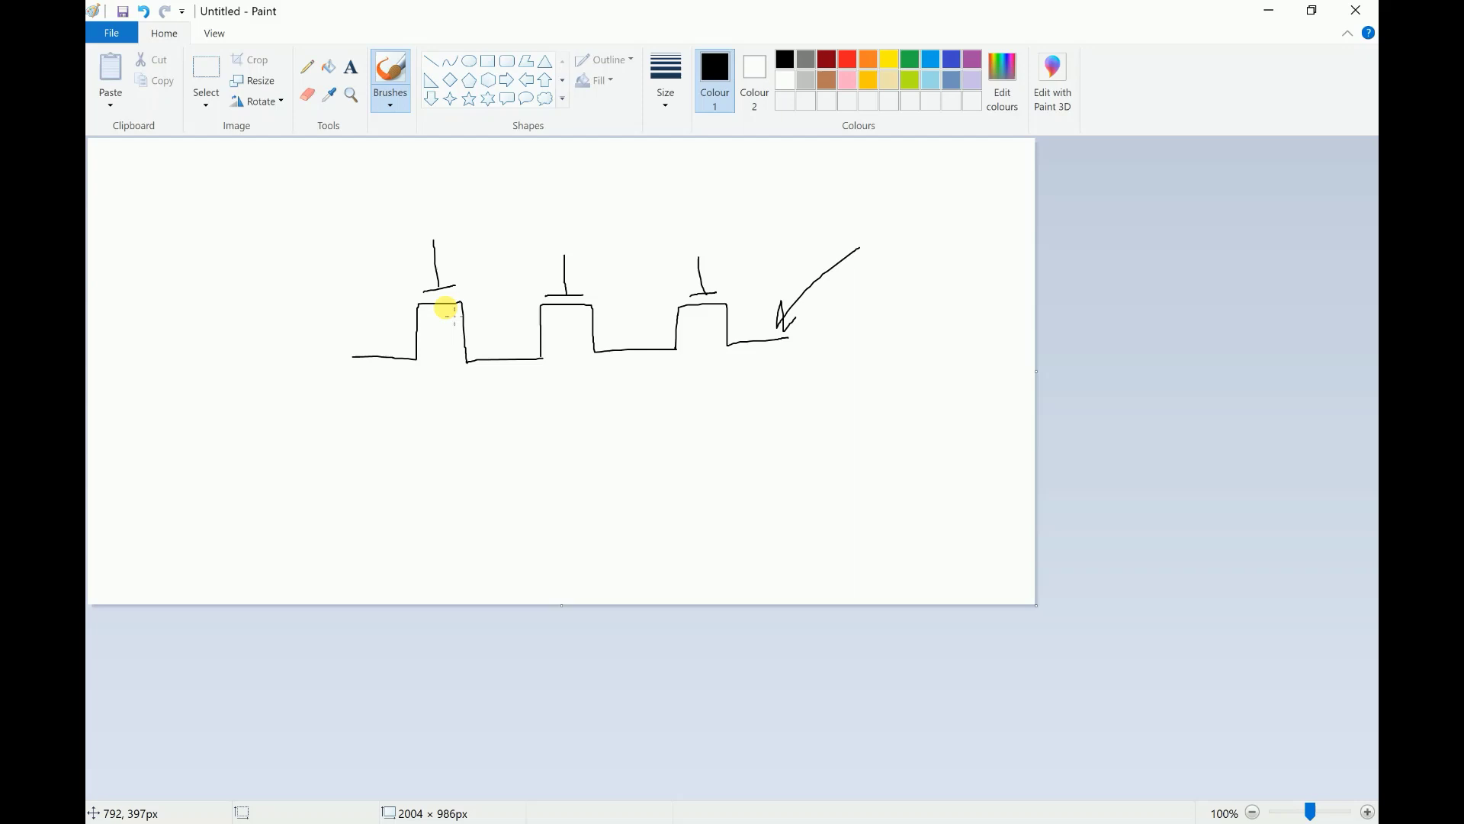
pyautogui.moveTo(375, 299); pyautogui.dragTo(357, 341)
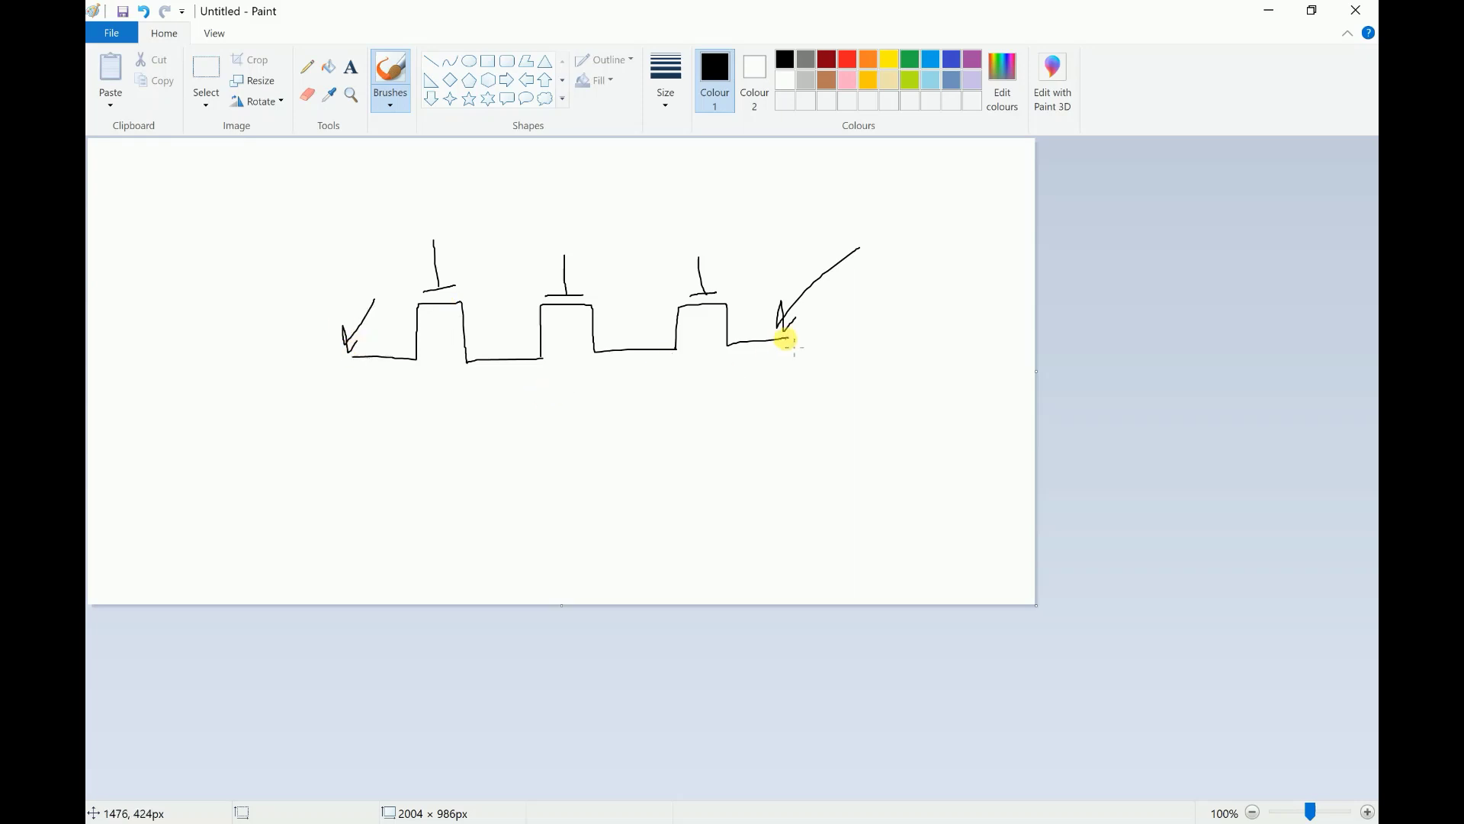
pyautogui.moveTo(783, 338); pyautogui.dragTo(786, 421)
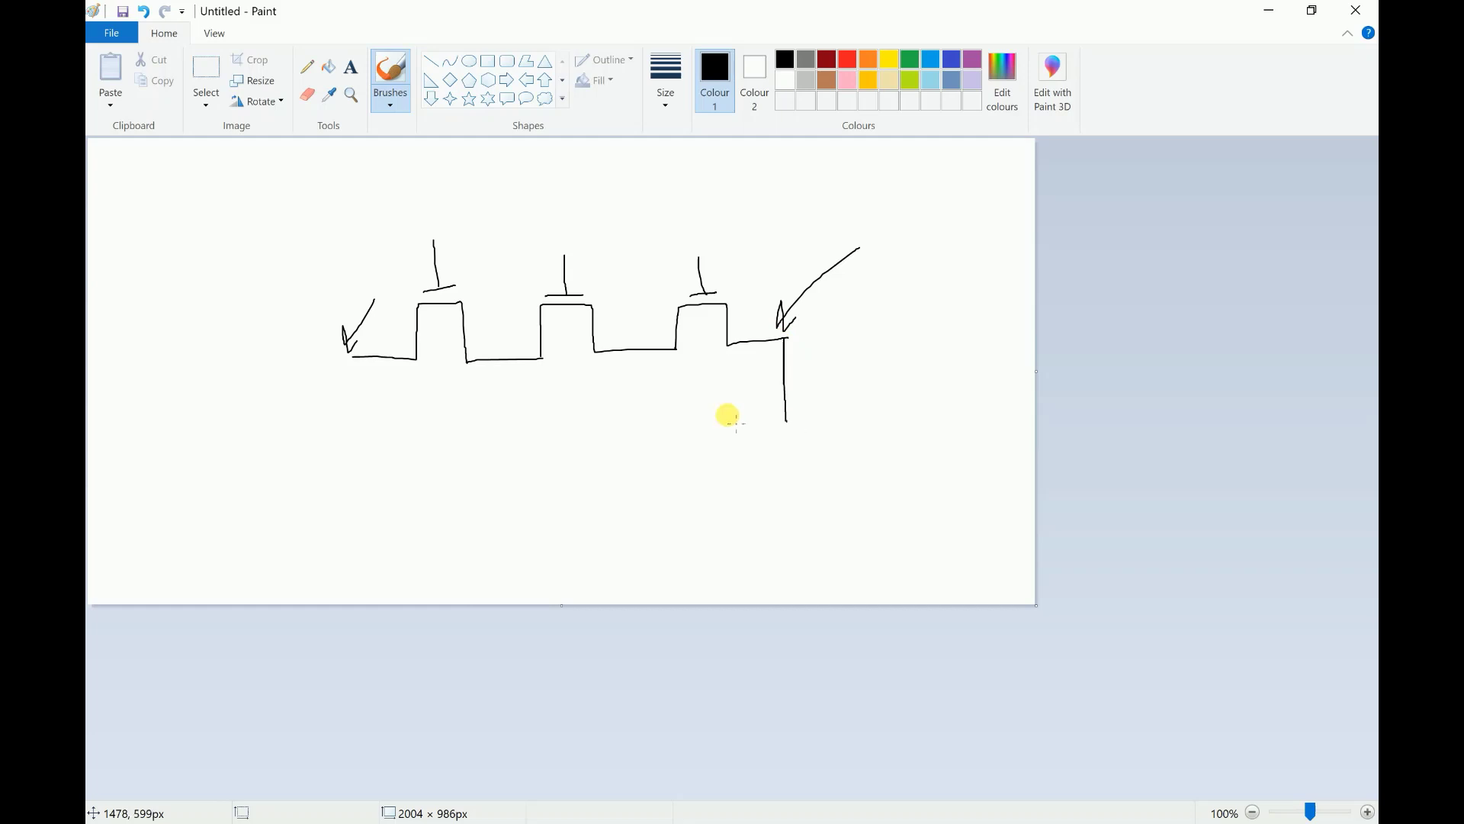
pyautogui.moveTo(354, 357); pyautogui.dragTo(359, 454)
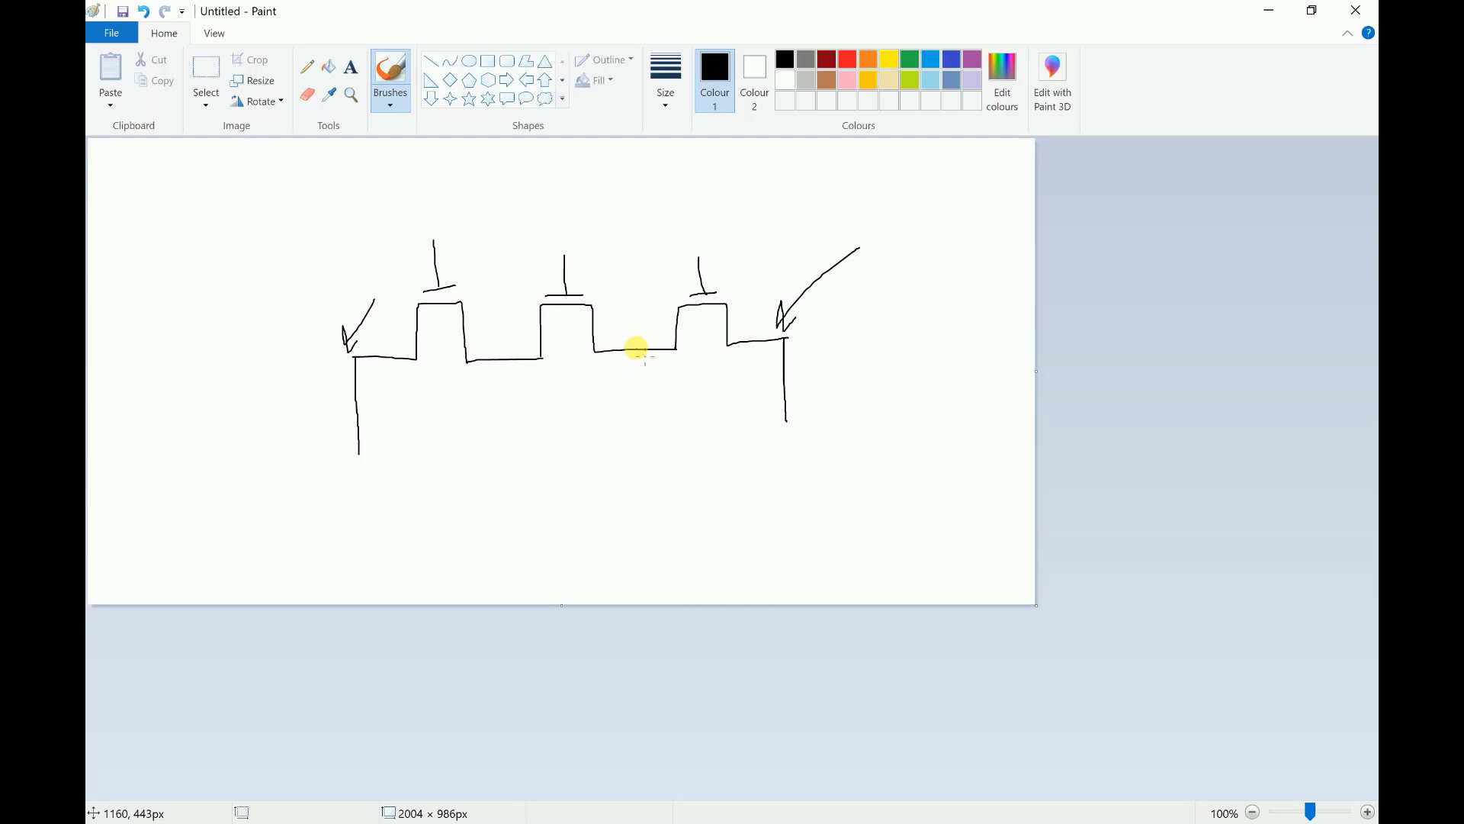
# Step: Wire the alternate terminals together and join the three gates in the sketch, and close Paint without saving
pyautogui.moveTo(637, 349)
pyautogui.mouseDown()
pyautogui.moveTo(643, 202)
pyautogui.moveTo(478, 200)
pyautogui.moveTo(379, 310)
pyautogui.moveTo(376, 348)
pyautogui.mouseUp()
pyautogui.moveTo(521, 359)
pyautogui.mouseDown()
pyautogui.moveTo(546, 448)
pyautogui.moveTo(785, 425)
pyautogui.moveTo(732, 444)
pyautogui.mouseUp()
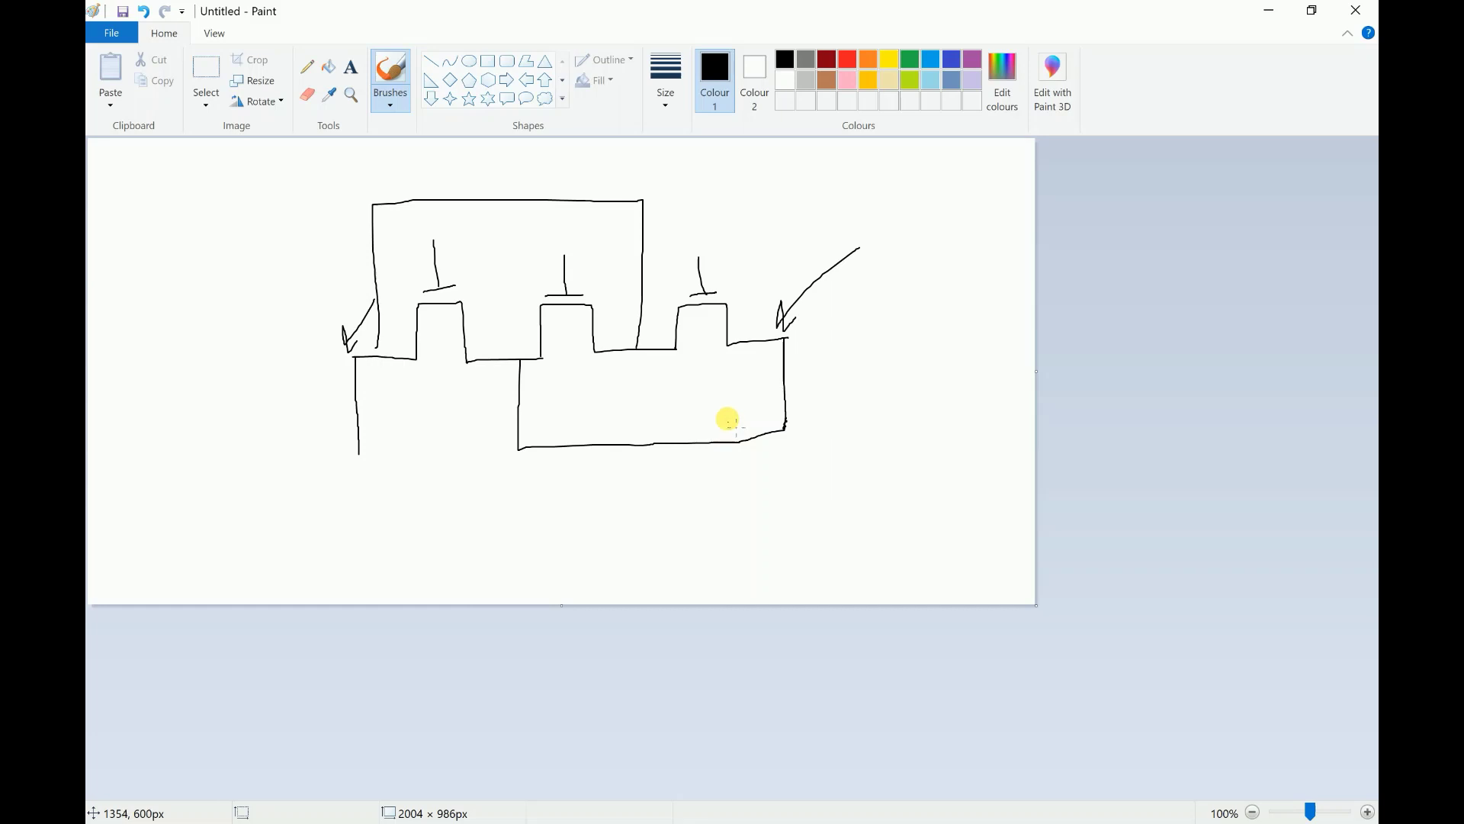
pyautogui.moveTo(432, 241); pyautogui.dragTo(699, 250)
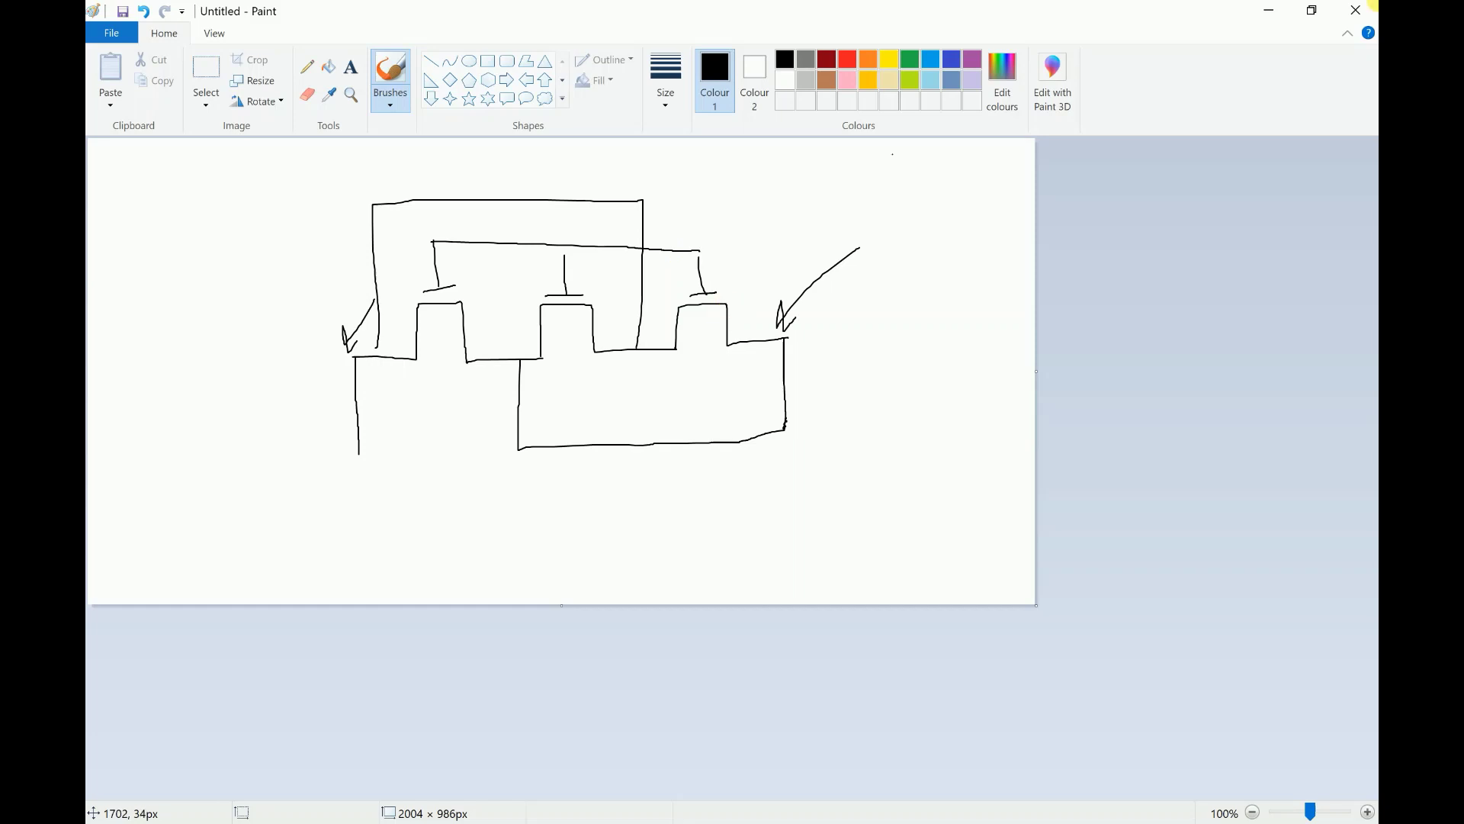
pyautogui.hotkey('alt', 'F4')
pyautogui.click(743, 429)
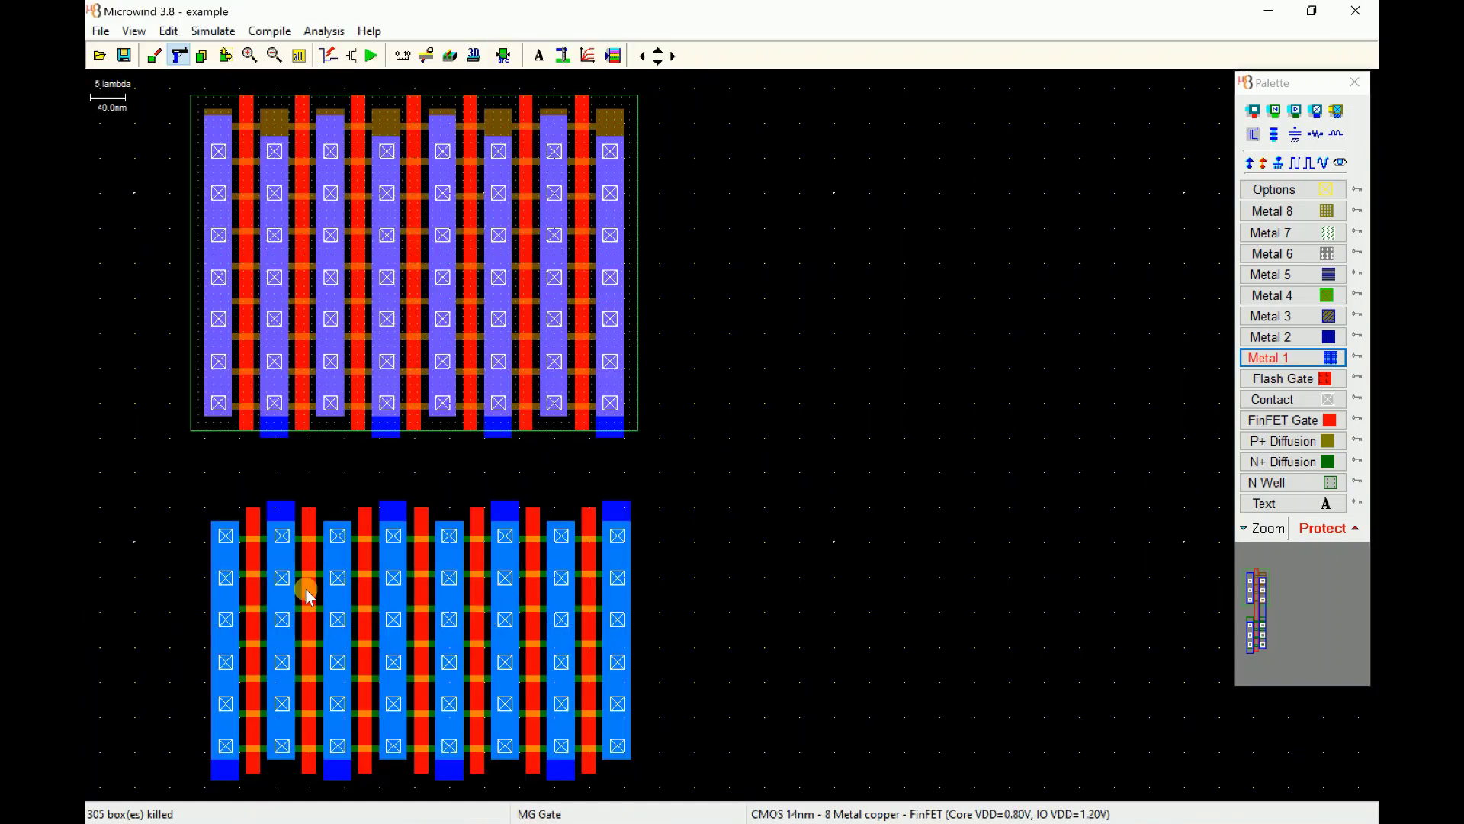
# Step: Replace the Metal 1 strip over the N-type FinFET's last diffusion column with a 4 x 37 lambda box
pyautogui.click(250, 55)
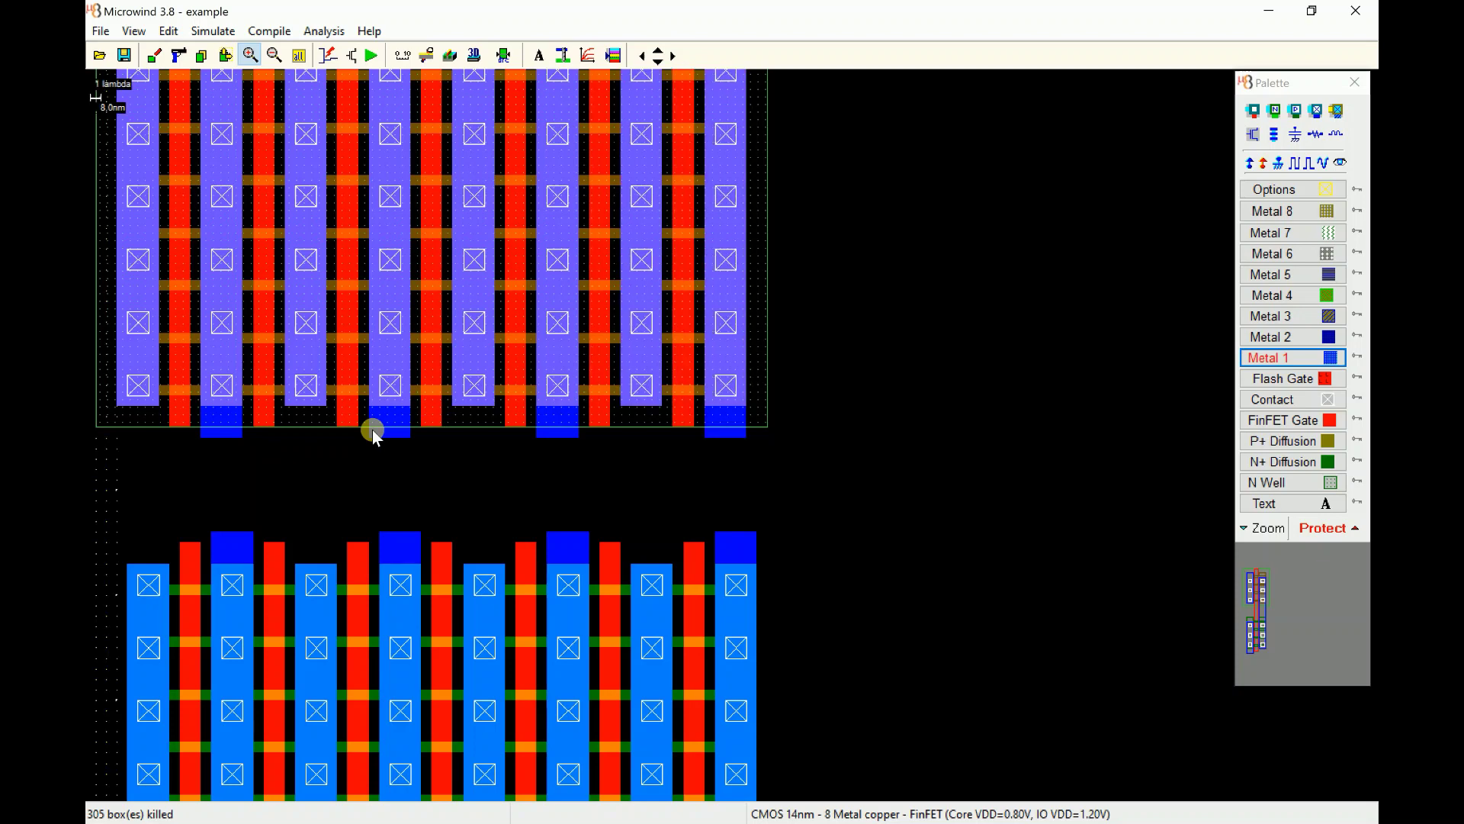
pyautogui.scroll(-2, 402, 442)
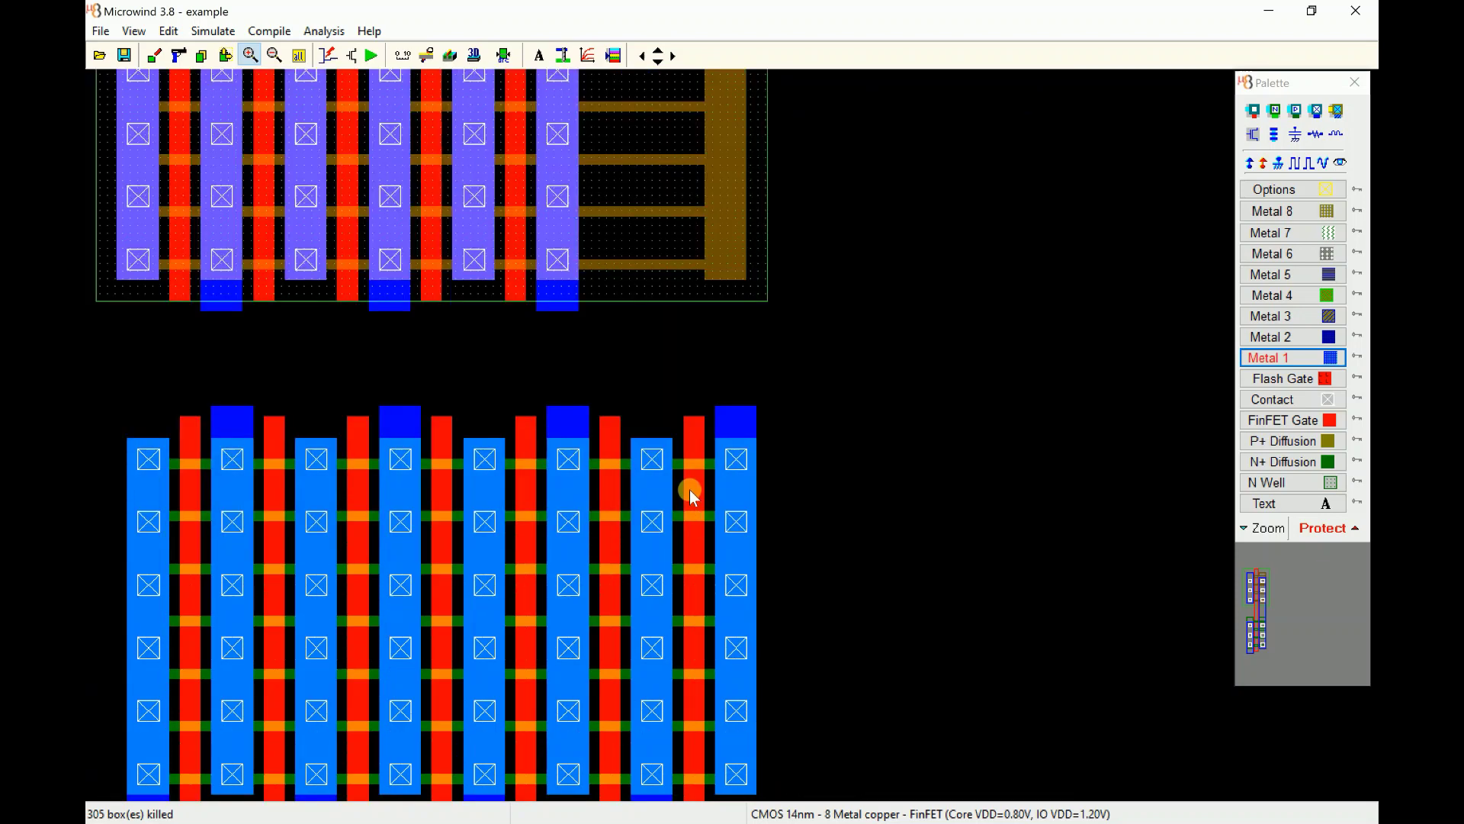
pyautogui.scroll(-2, 695, 465)
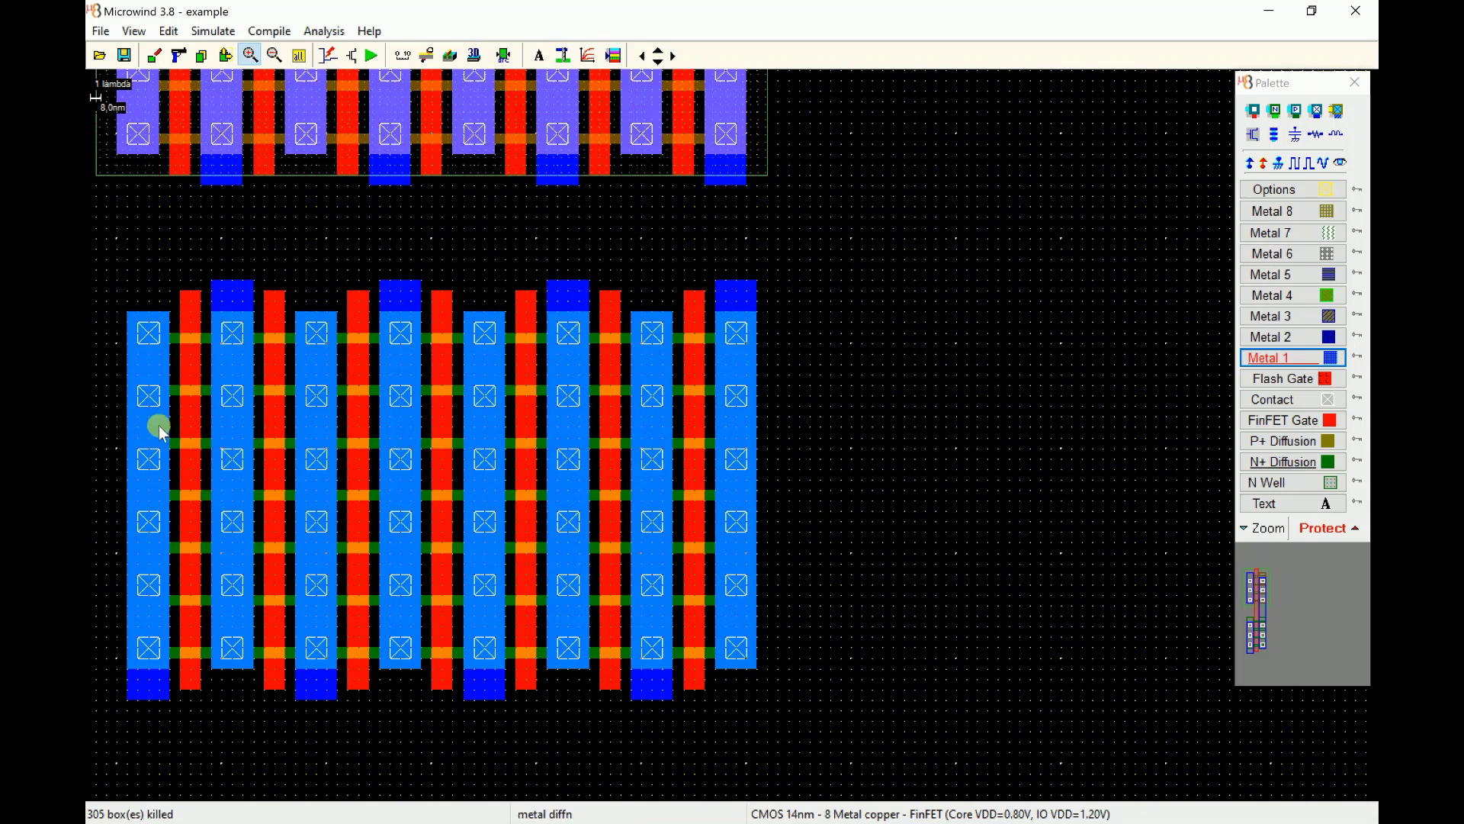
pyautogui.click(746, 299)
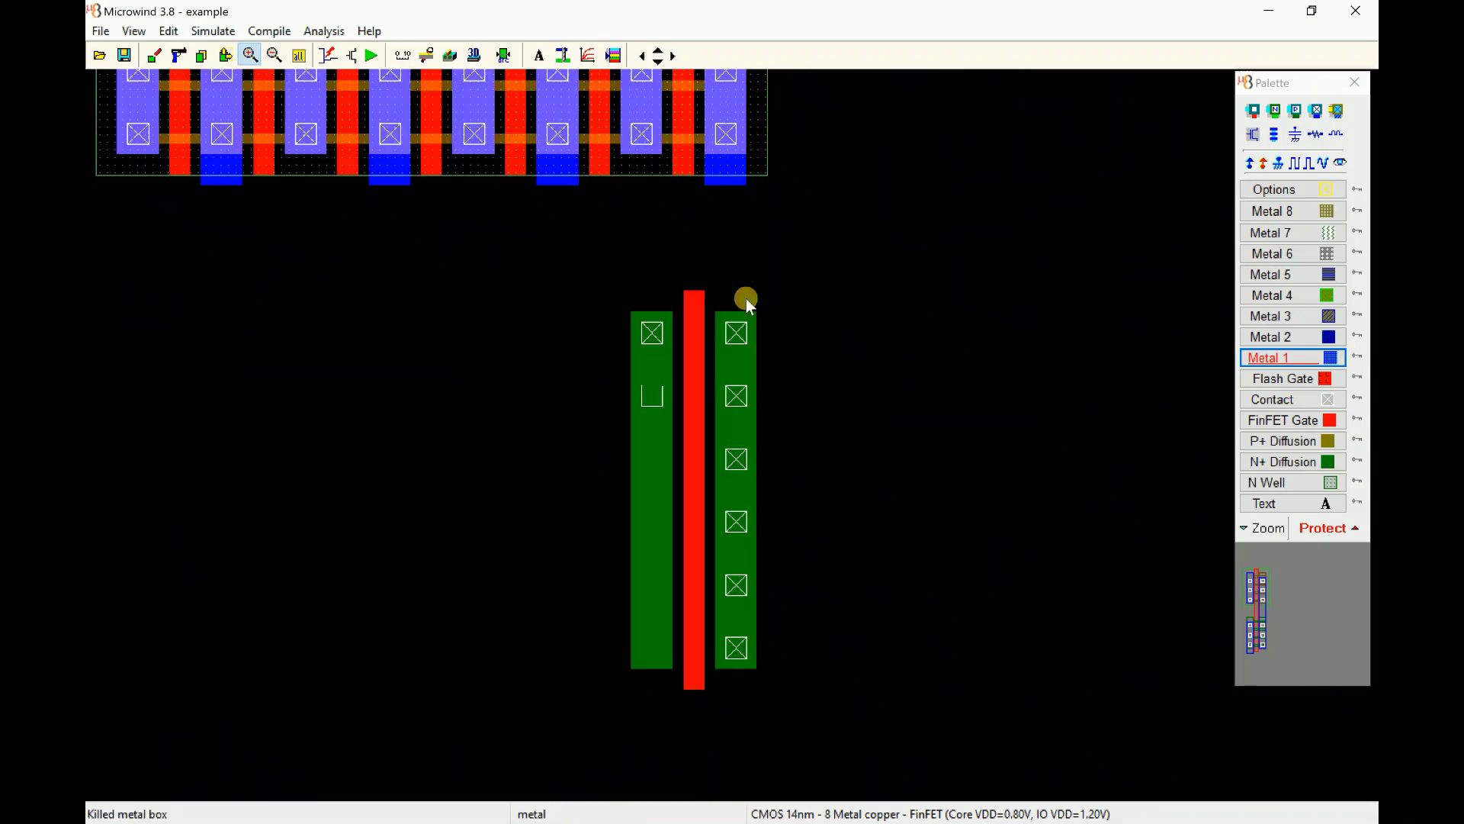
pyautogui.moveTo(745, 300); pyautogui.dragTo(154, 397)
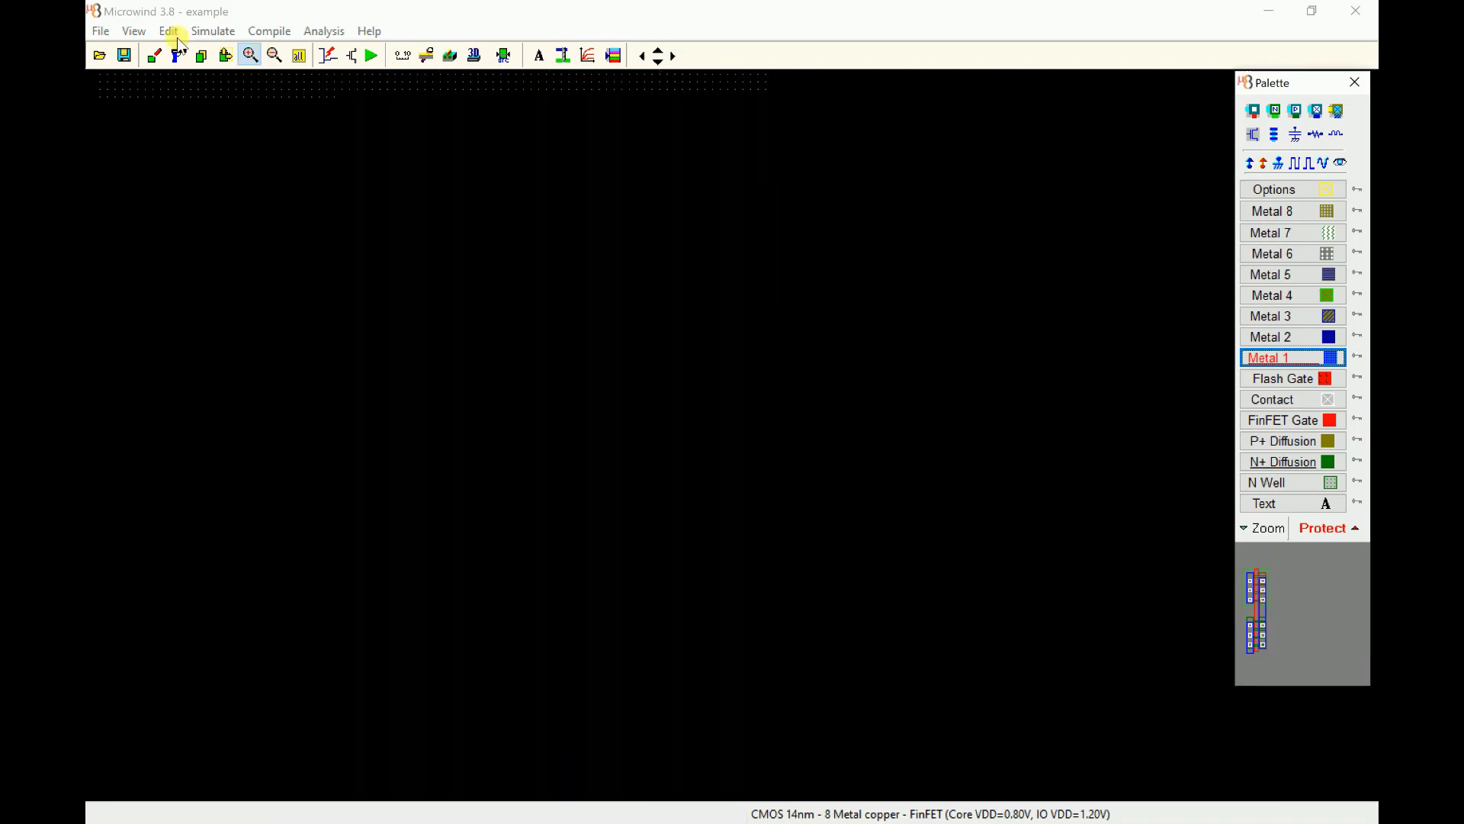
pyautogui.click(1262, 358)
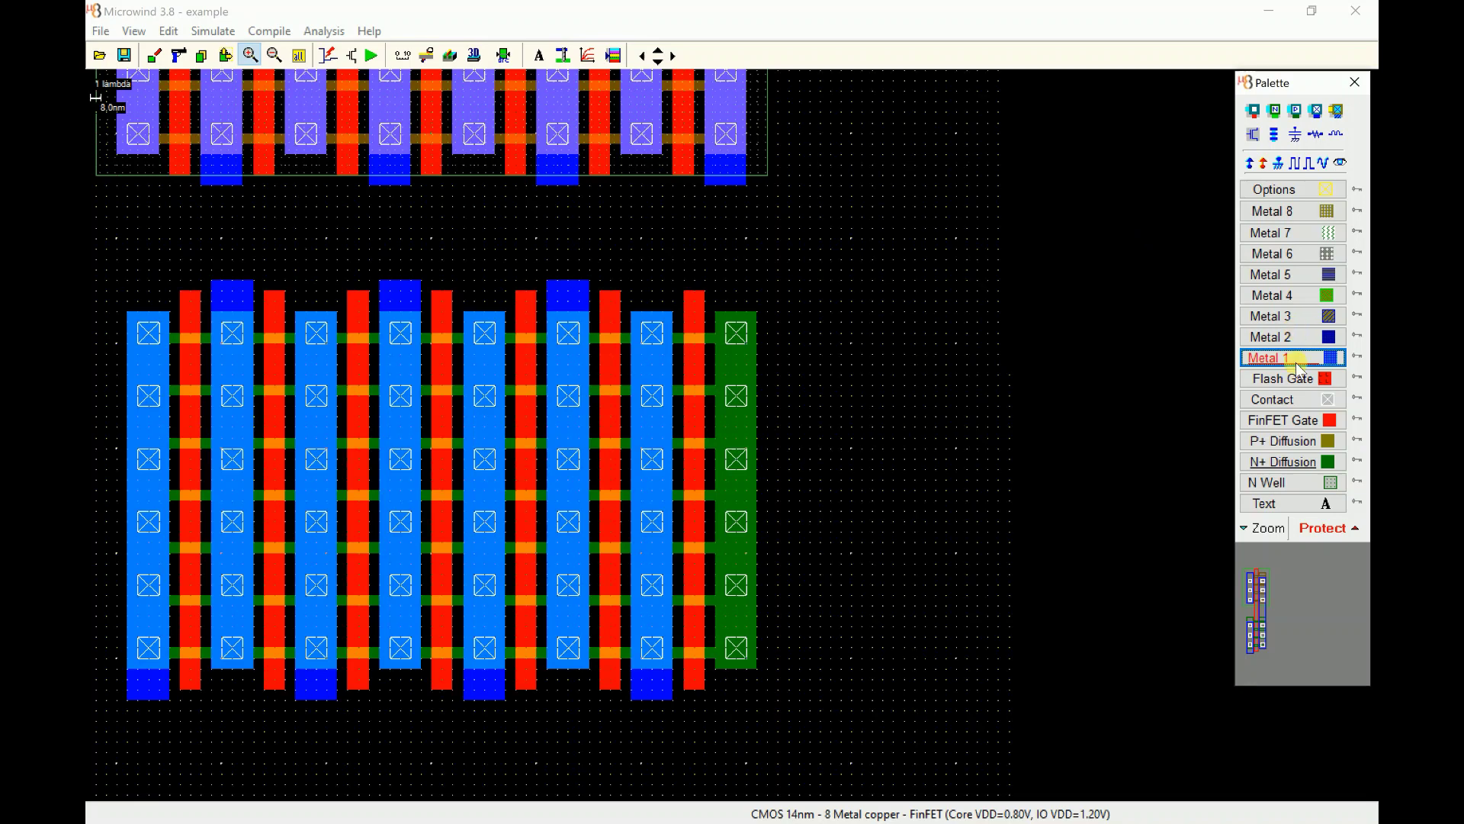
pyautogui.click(716, 309)
pyautogui.moveTo(716, 309); pyautogui.dragTo(758, 667)
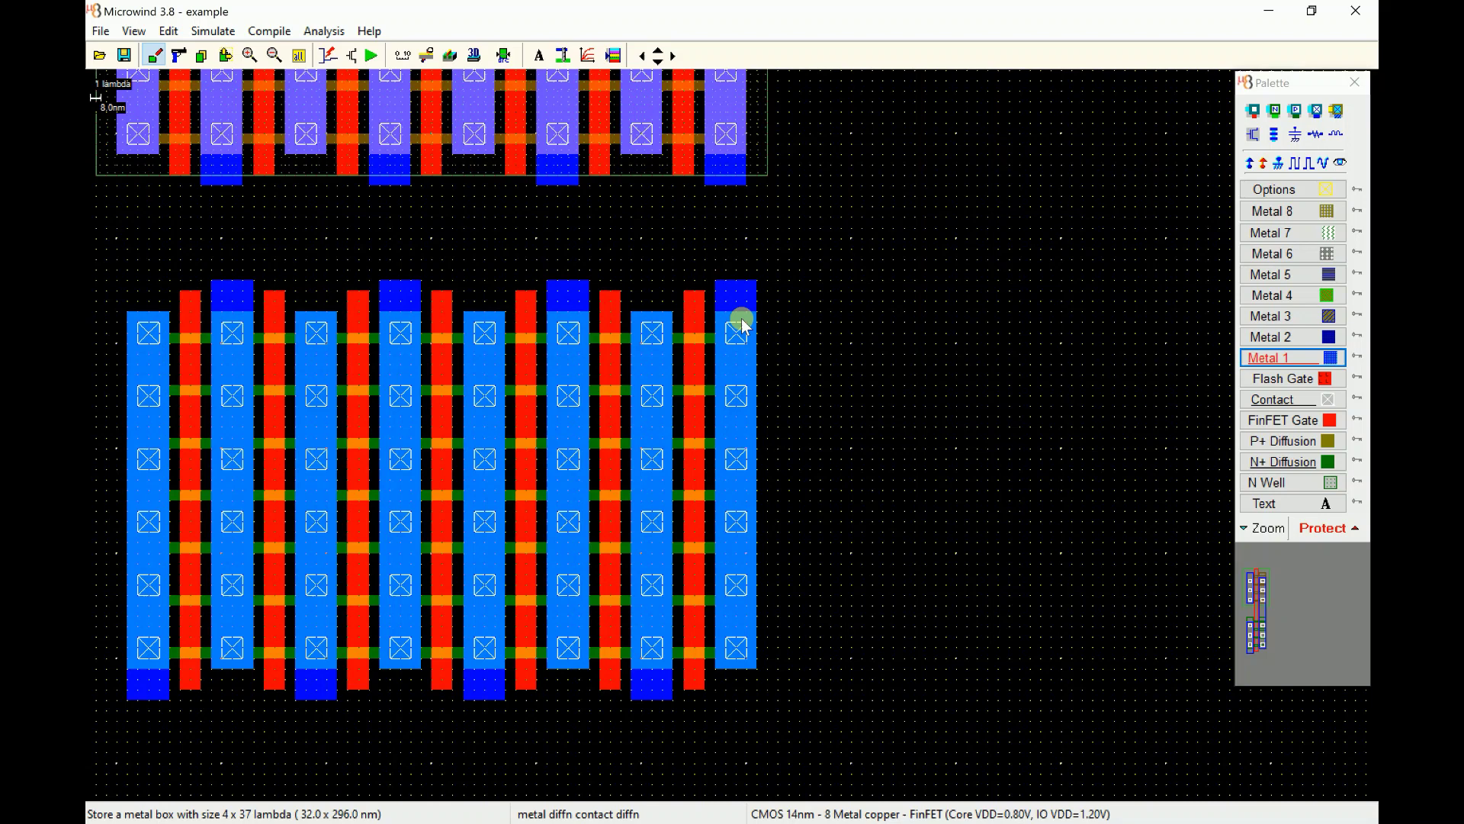
# Step: Join the N-type FinFET's alternate columns with Metal 1 bars, 52 x 4 lambda above and 52 x 3 lambda below the device
pyautogui.click(1323, 359)
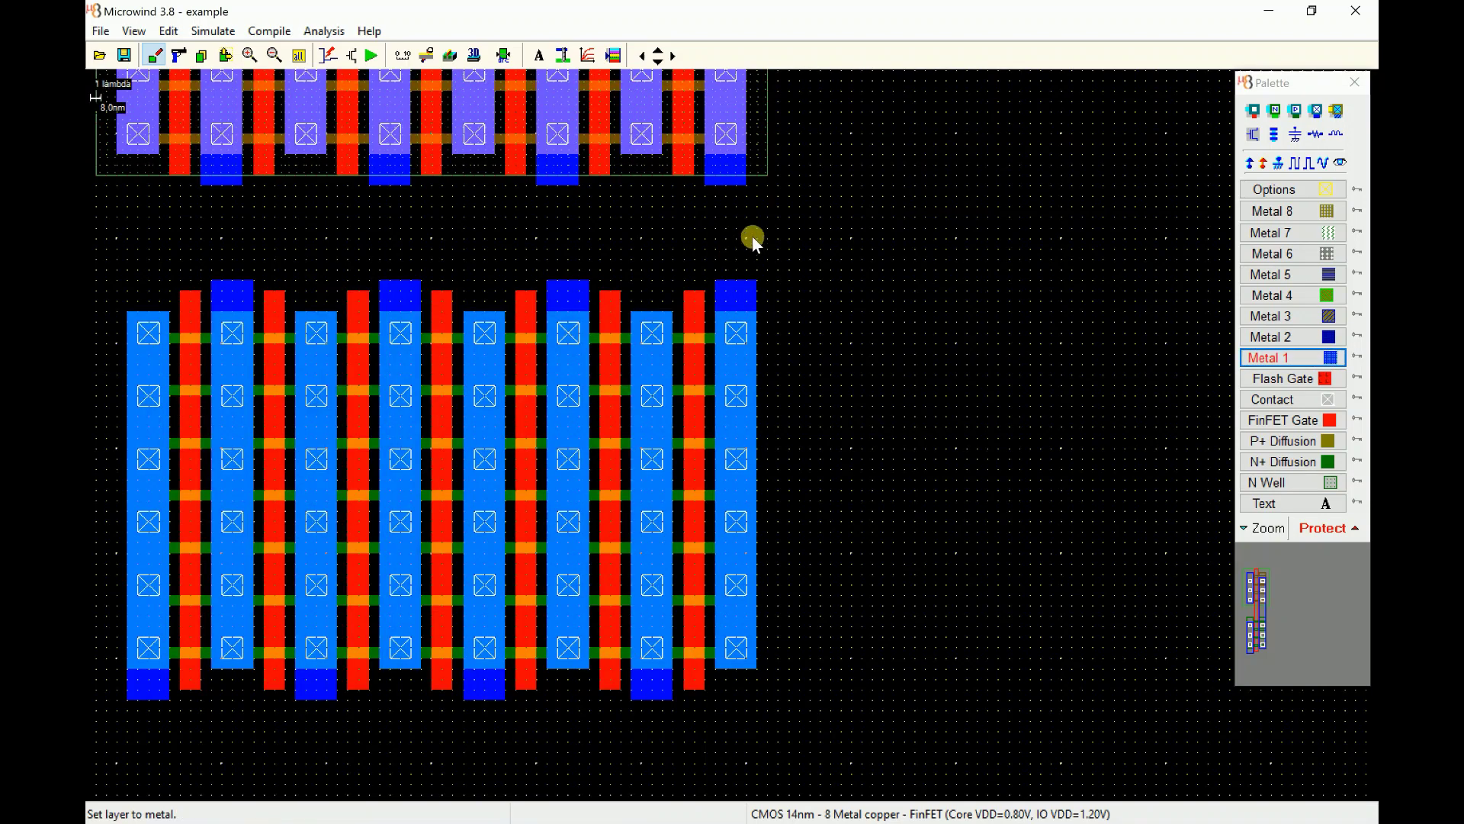
pyautogui.moveTo(754, 239); pyautogui.dragTo(212, 280)
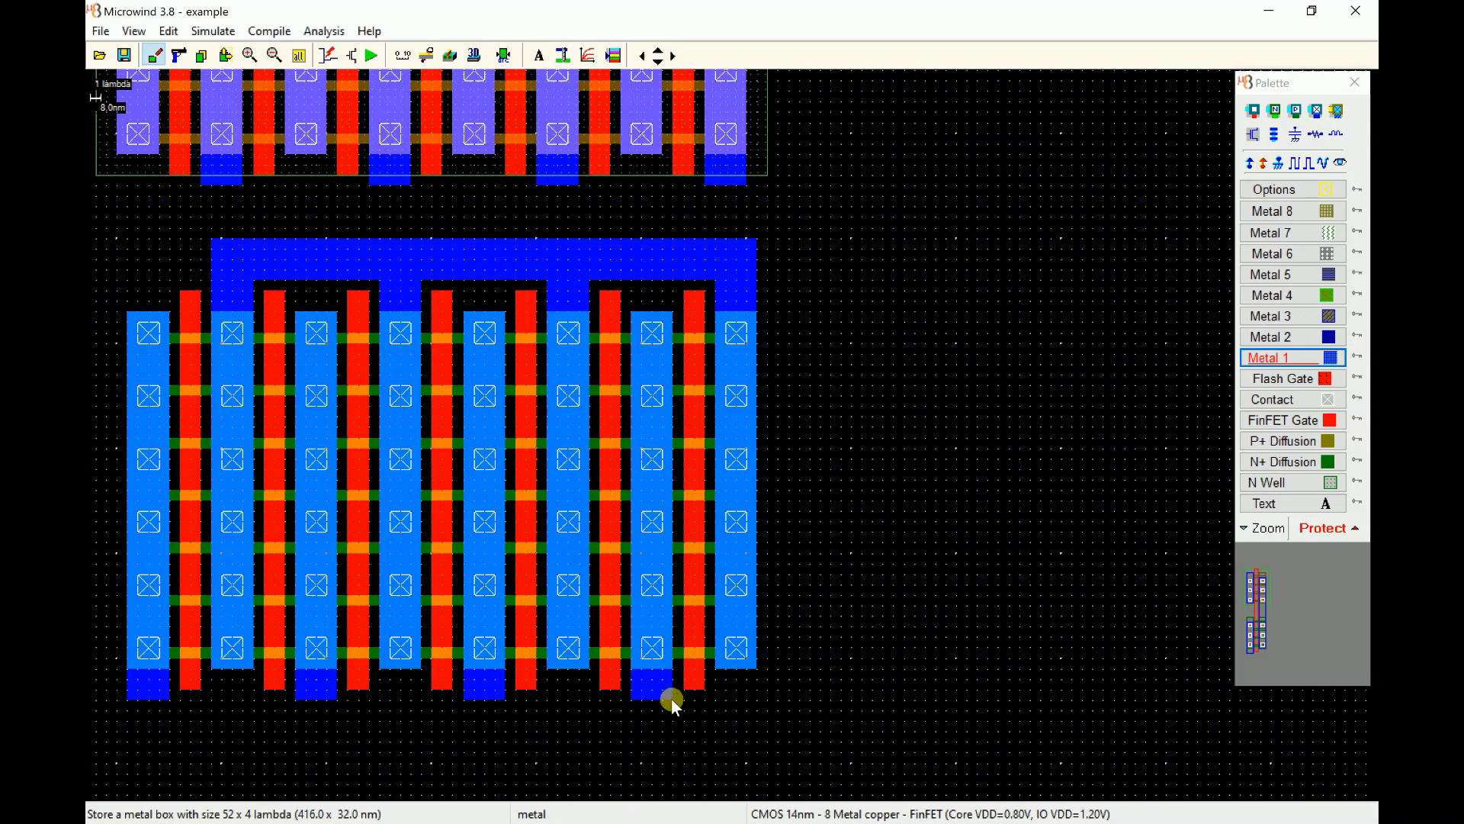
pyautogui.moveTo(672, 700); pyautogui.dragTo(373, 742)
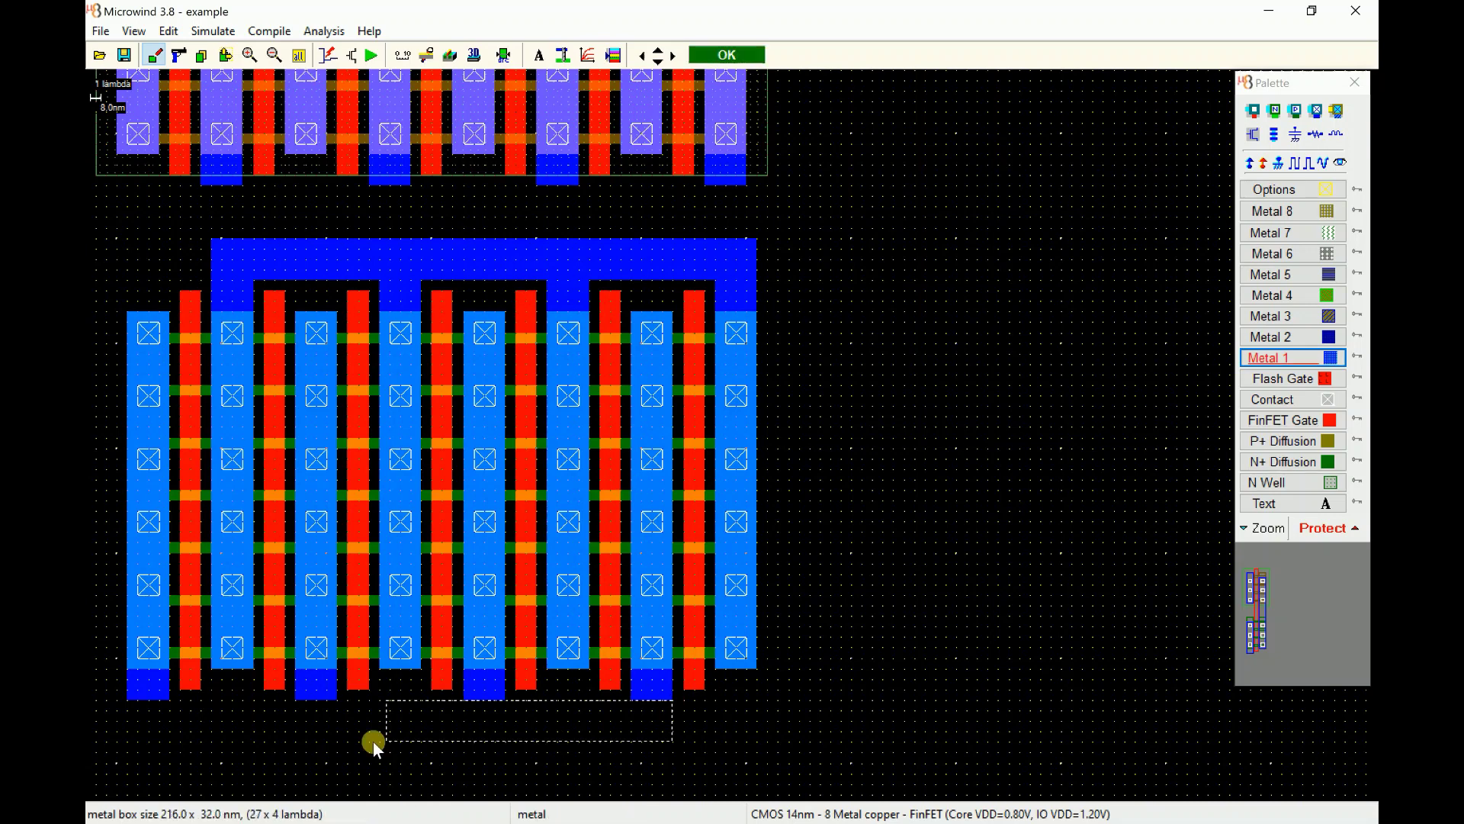
pyautogui.moveTo(200, 739); pyautogui.dragTo(128, 736)
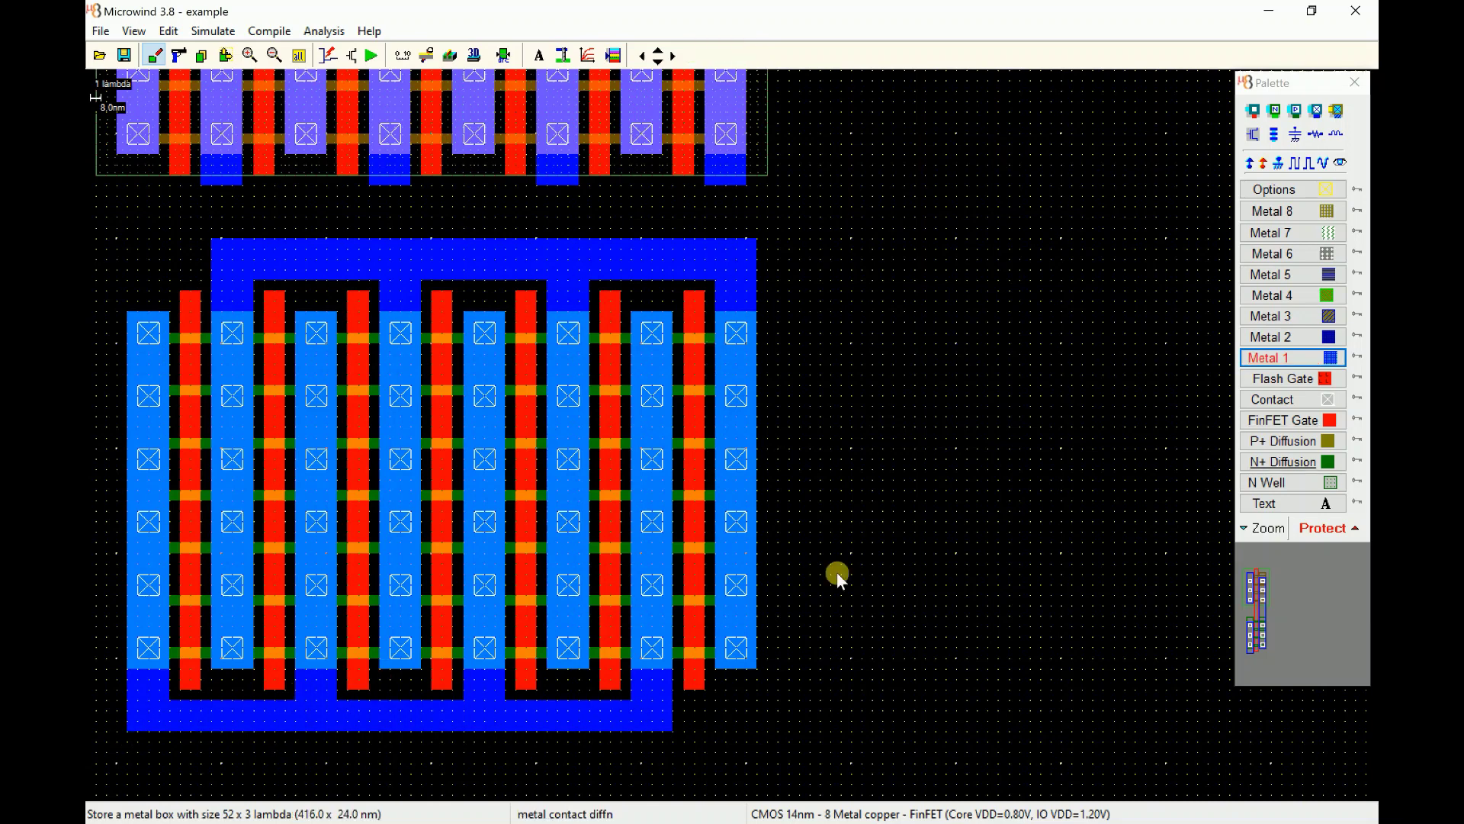
# Step: Join the N-type gates with a 50 x 3 lambda FinFET Gate bar, and bridge the P-type gates to it with a 4 x 7 lambda link
pyautogui.click(1306, 422)
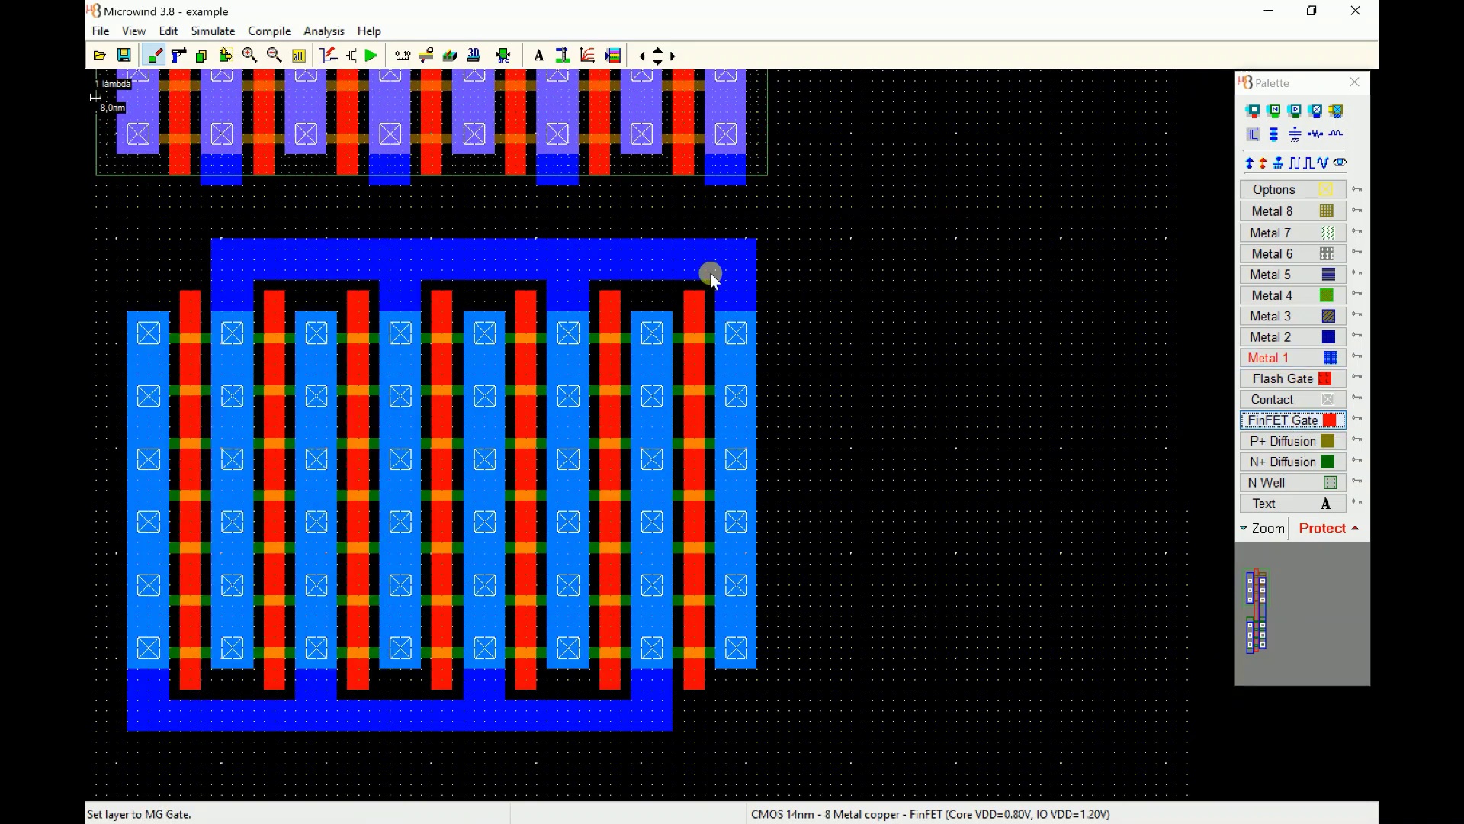
pyautogui.moveTo(704, 260); pyautogui.dragTo(178, 294)
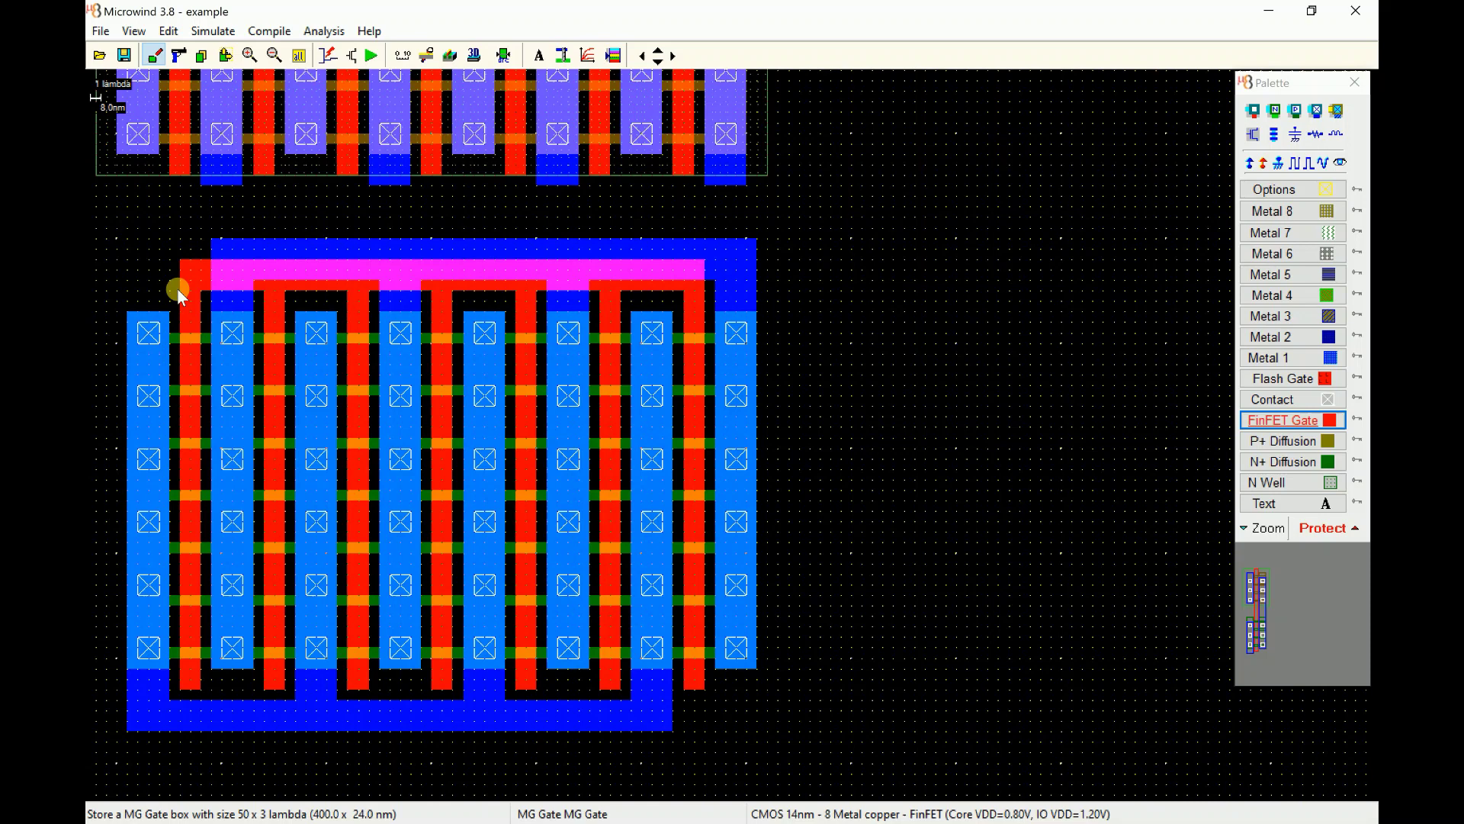
pyautogui.scroll(2, 177, 288)
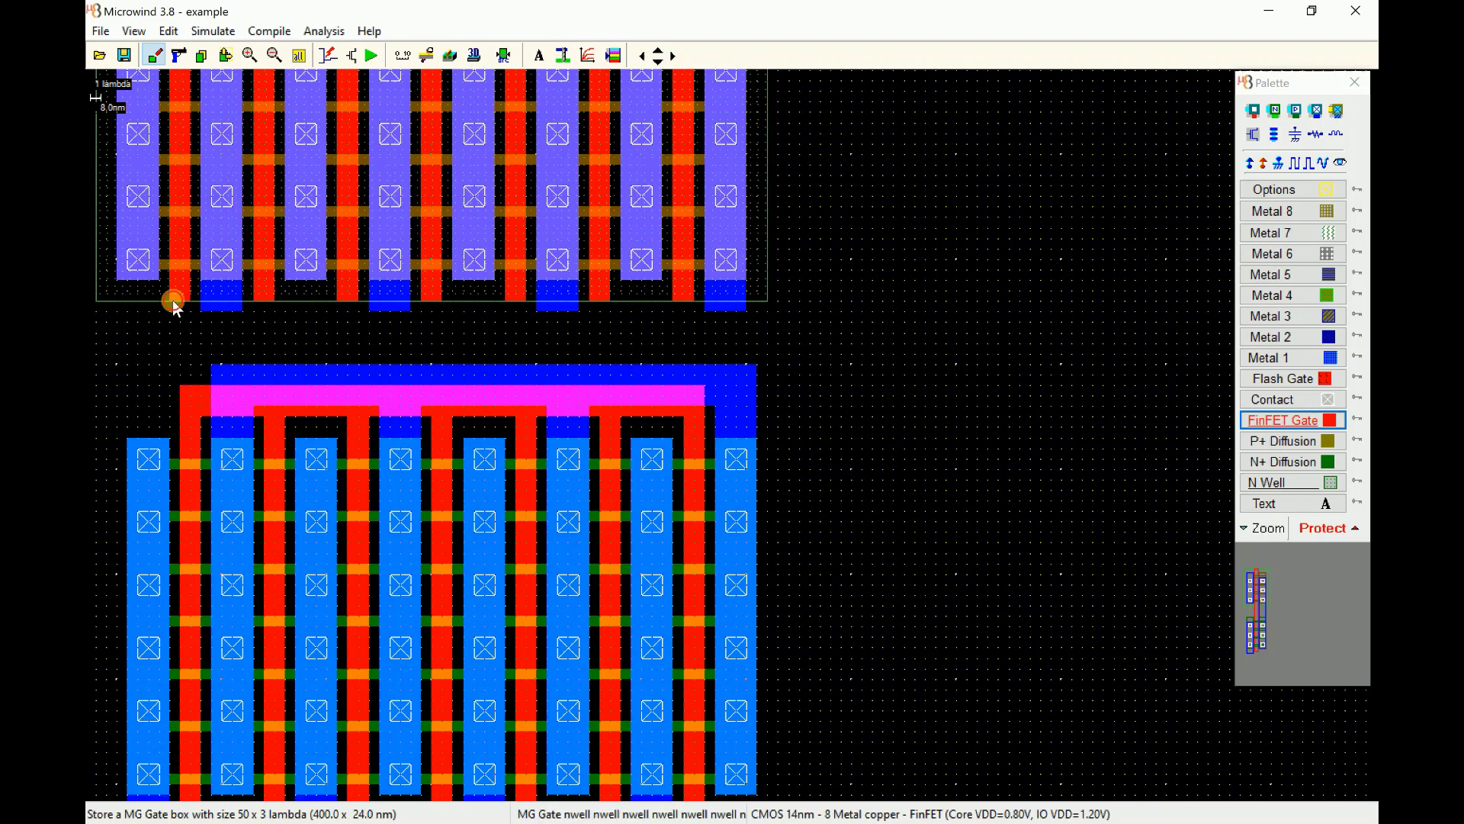
pyautogui.moveTo(169, 305); pyautogui.dragTo(655, 394)
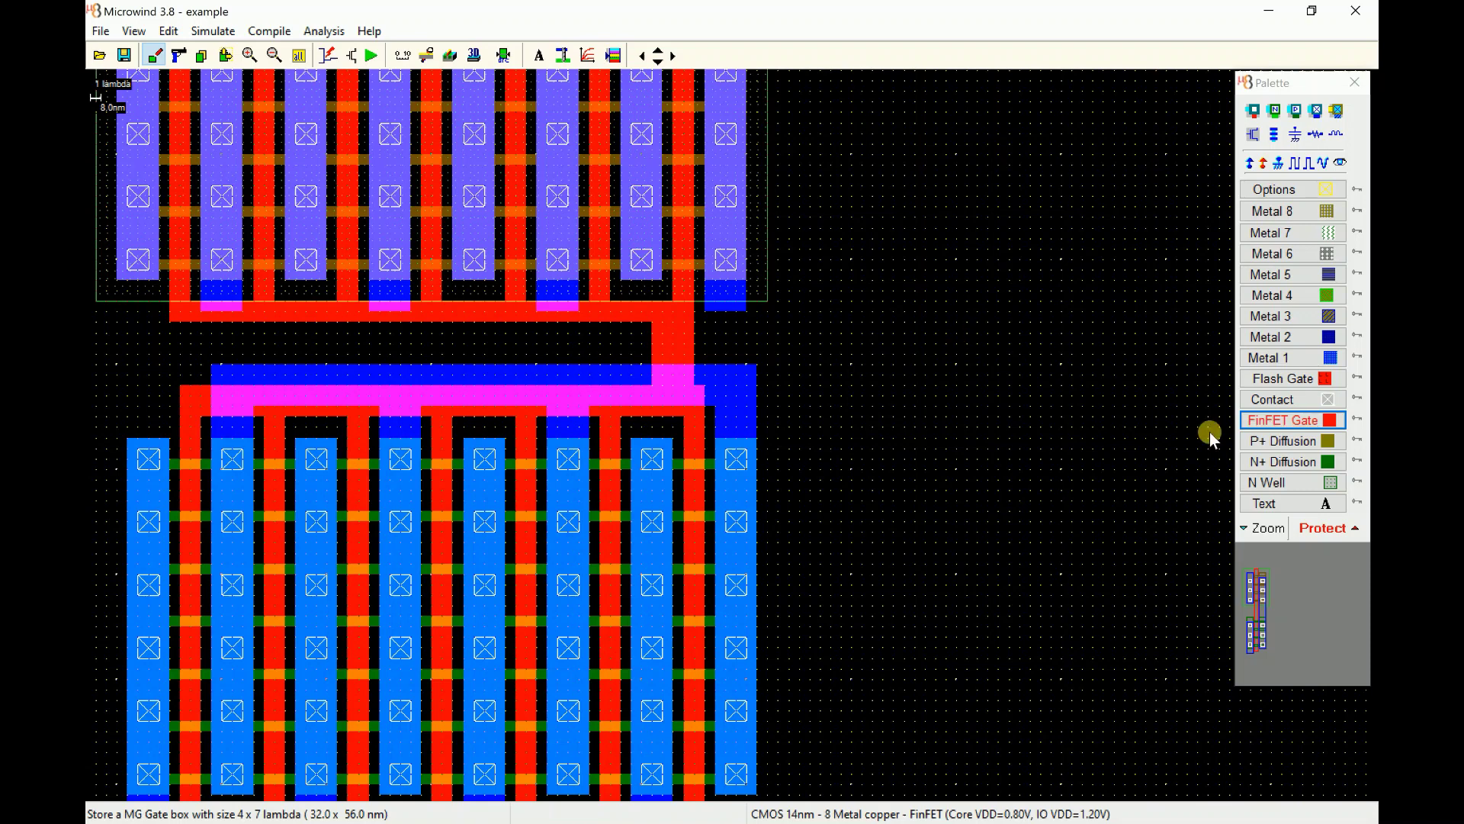
# Step: Connect the P-type and N-type drains with a 52 x 5 lambda Metal 1 bar and extend it sideways by a 15 x 5 lambda output strip
pyautogui.click(1291, 358)
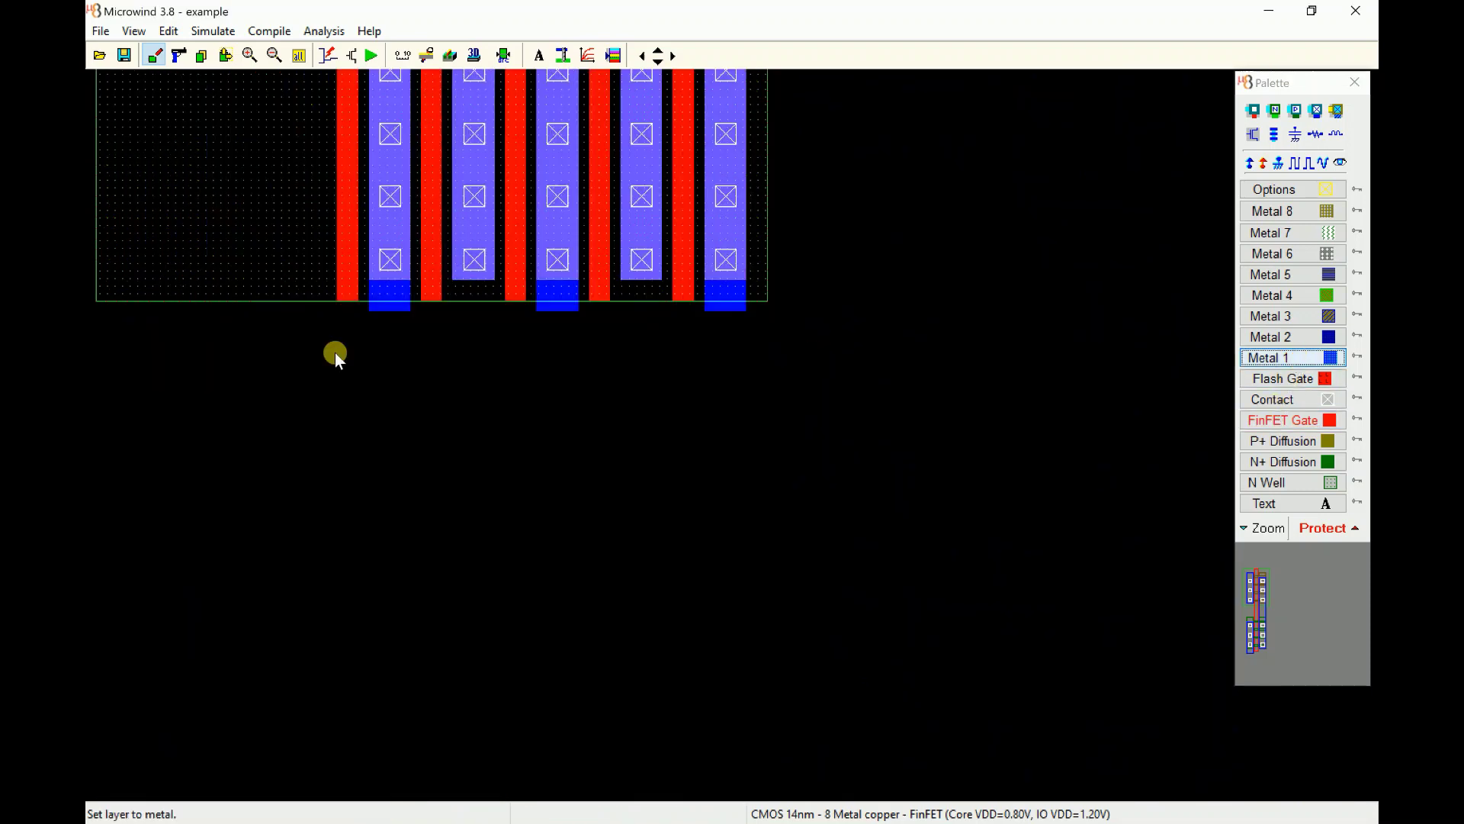
pyautogui.moveTo(203, 314); pyautogui.dragTo(745, 366)
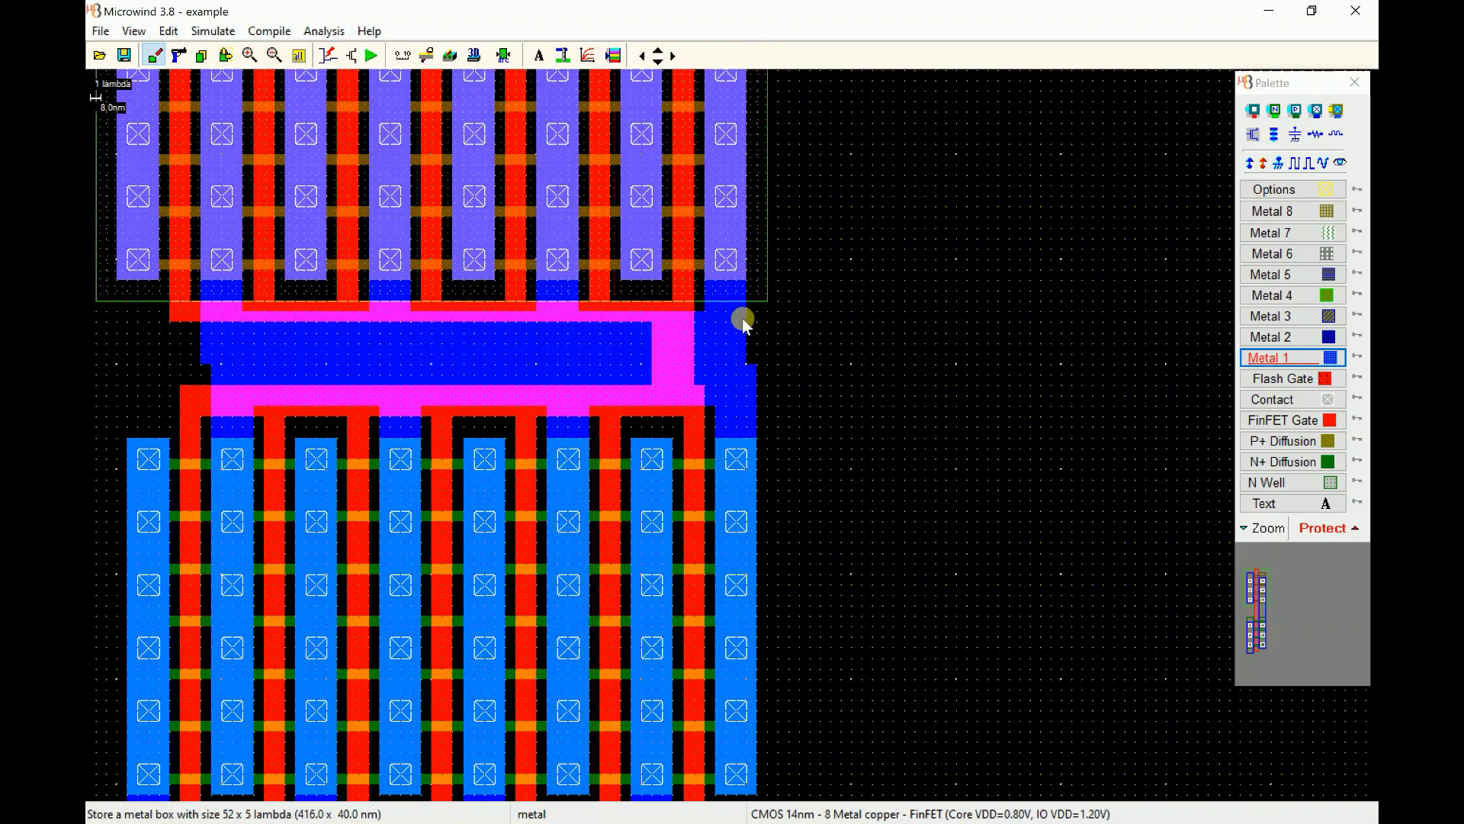
pyautogui.moveTo(745, 316); pyautogui.dragTo(903, 364)
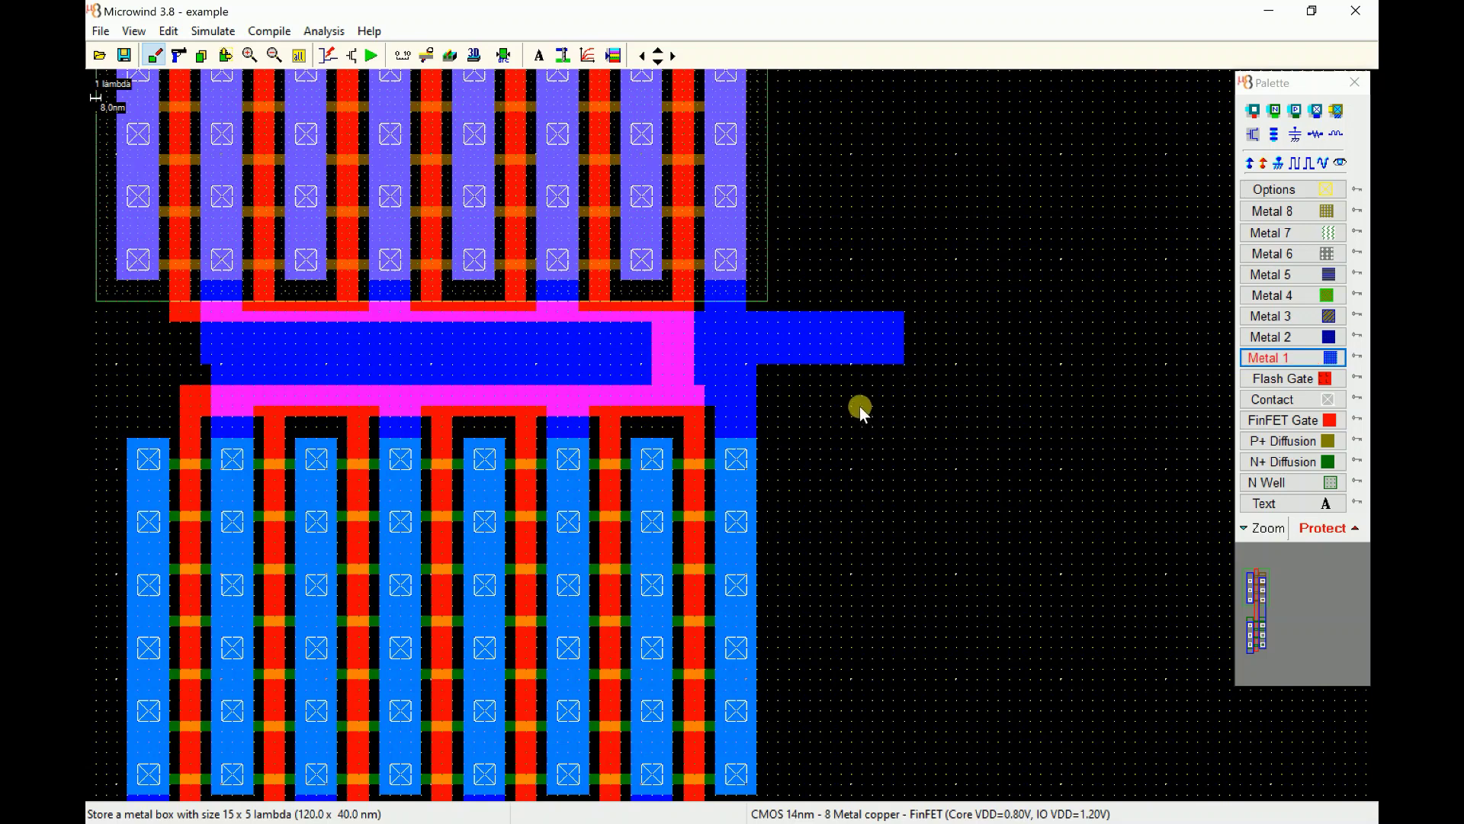
# Step: Draw a 52 x 4 lambda Metal 1 bar along the upper edge of the P-type FinFET to join its source columns
pyautogui.click(299, 55)
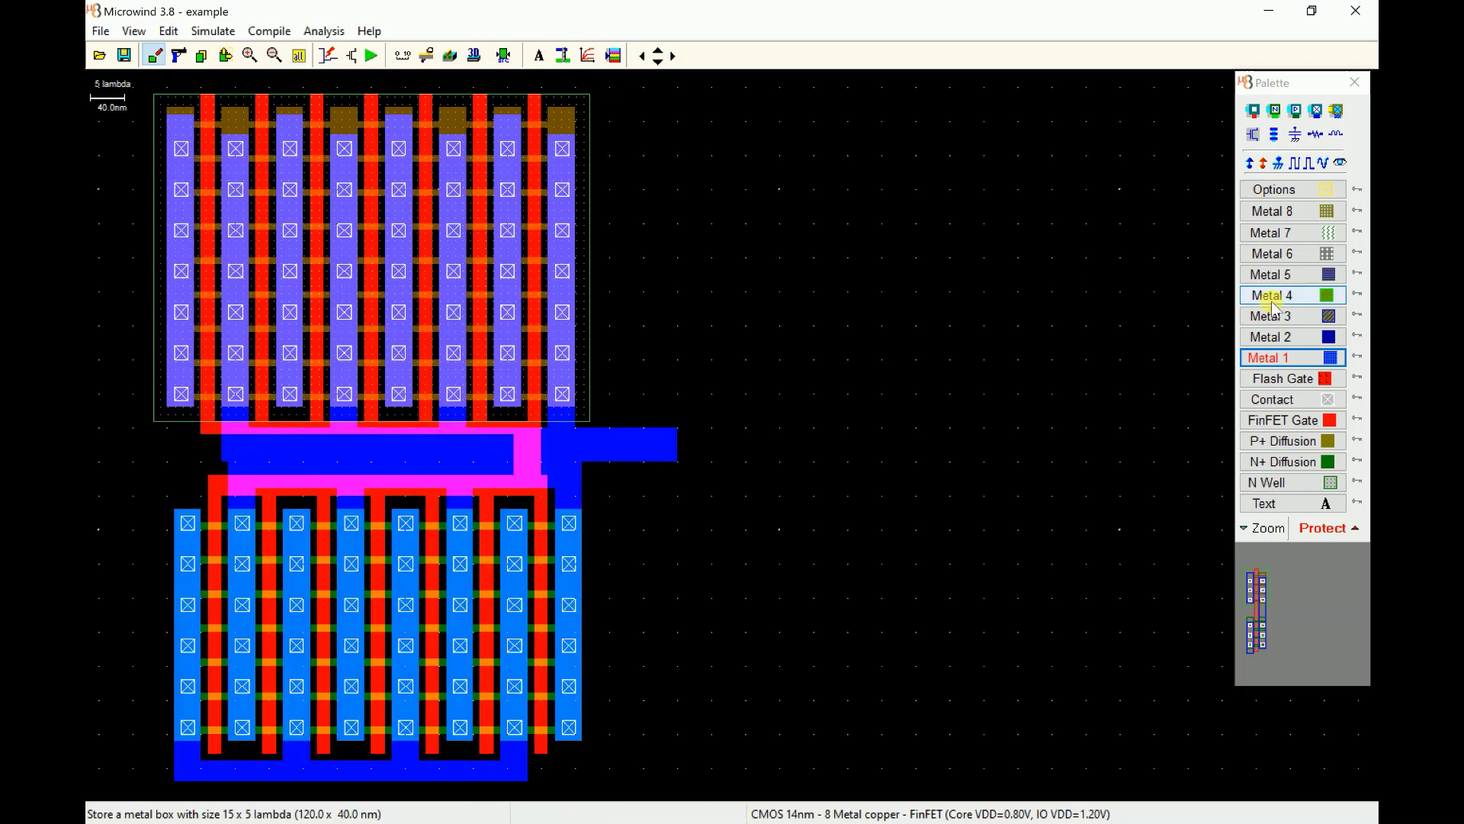
pyautogui.click(1310, 357)
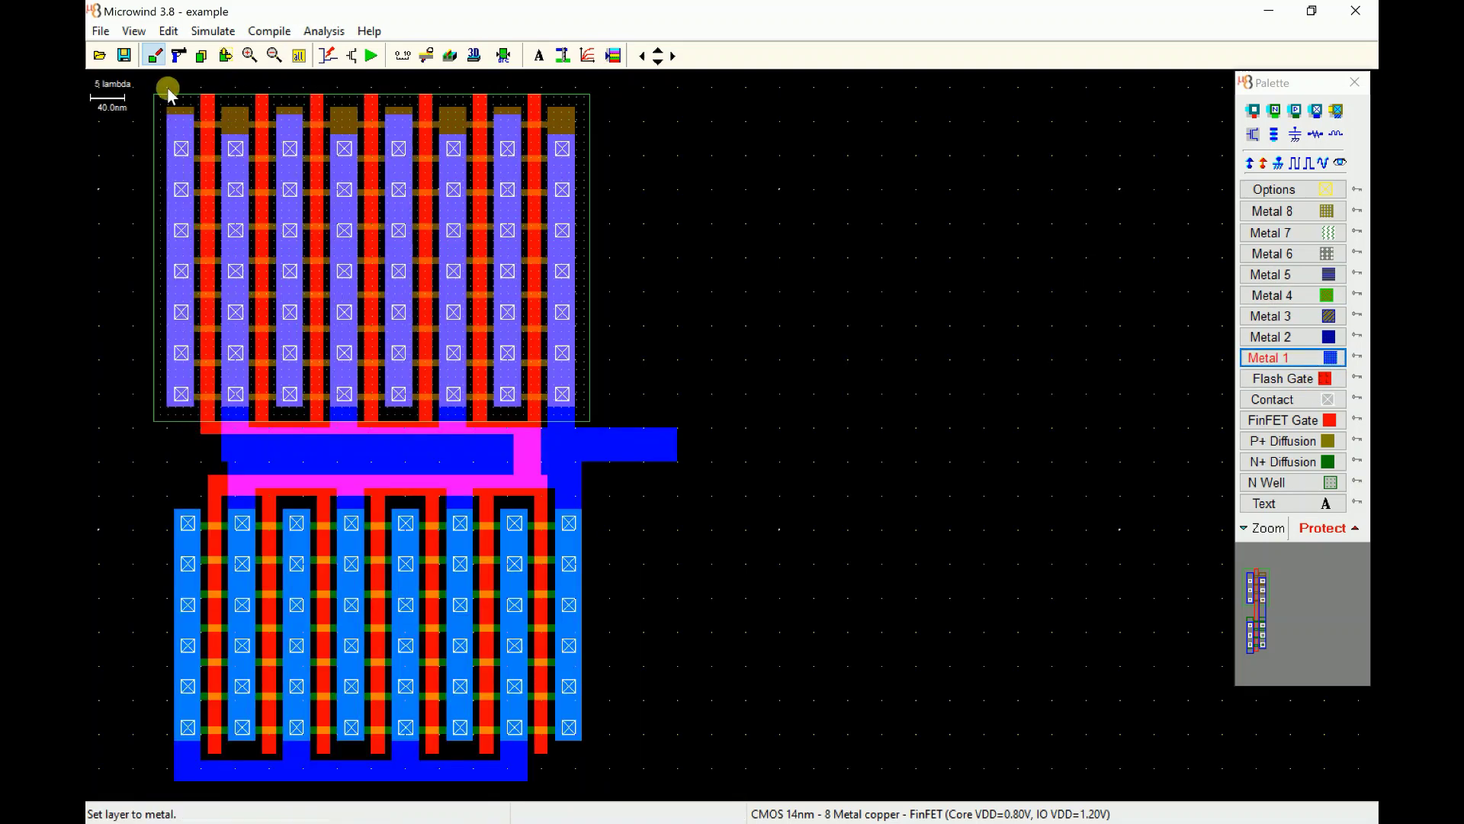
pyautogui.moveTo(168, 90); pyautogui.dragTo(519, 119)
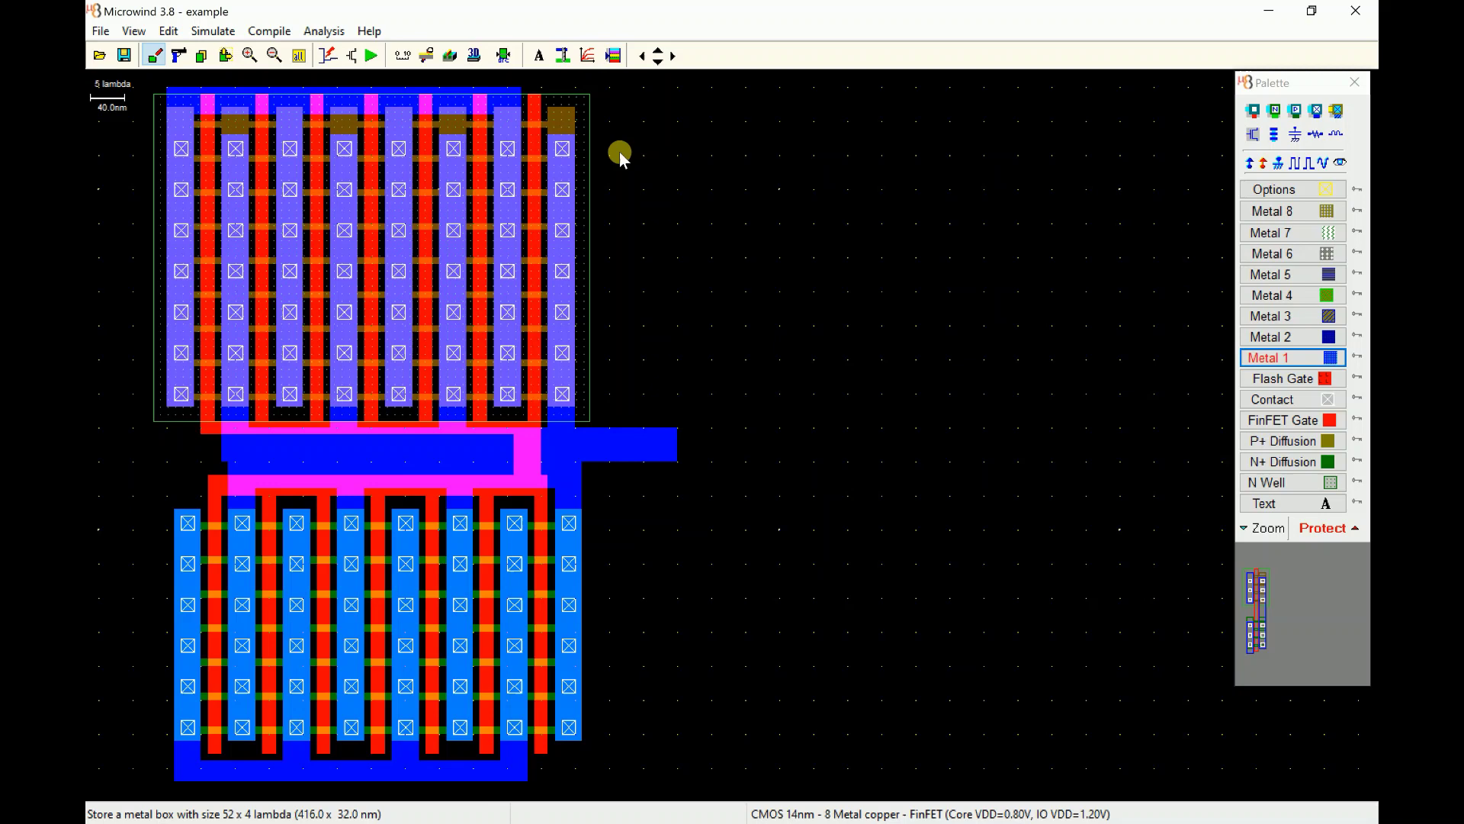
# Step: Place Vdd supplies on the N well and the P-type source metal, and a ground on the N-type source bar
pyautogui.click(1248, 164)
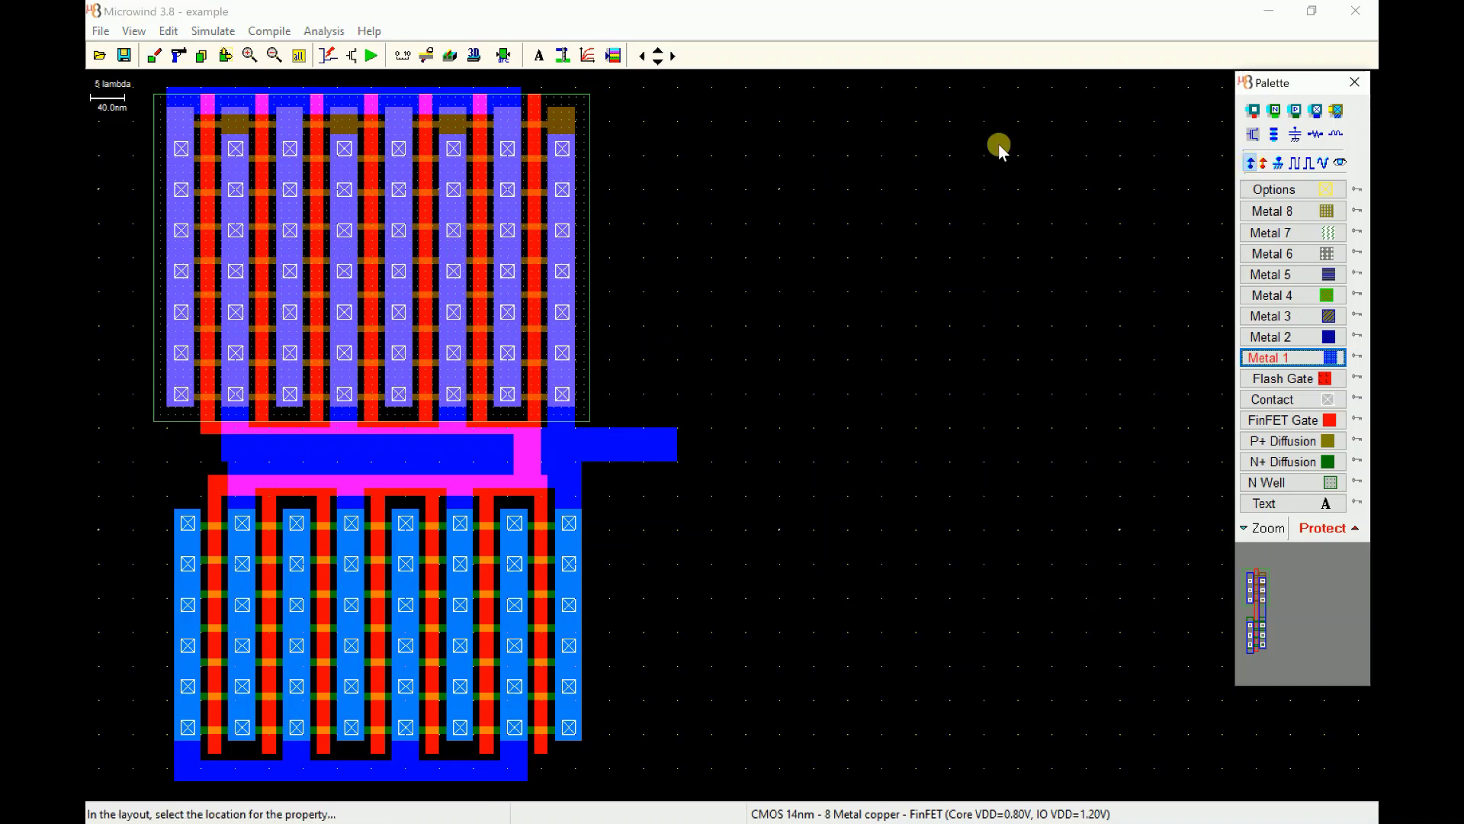
pyautogui.click(582, 105)
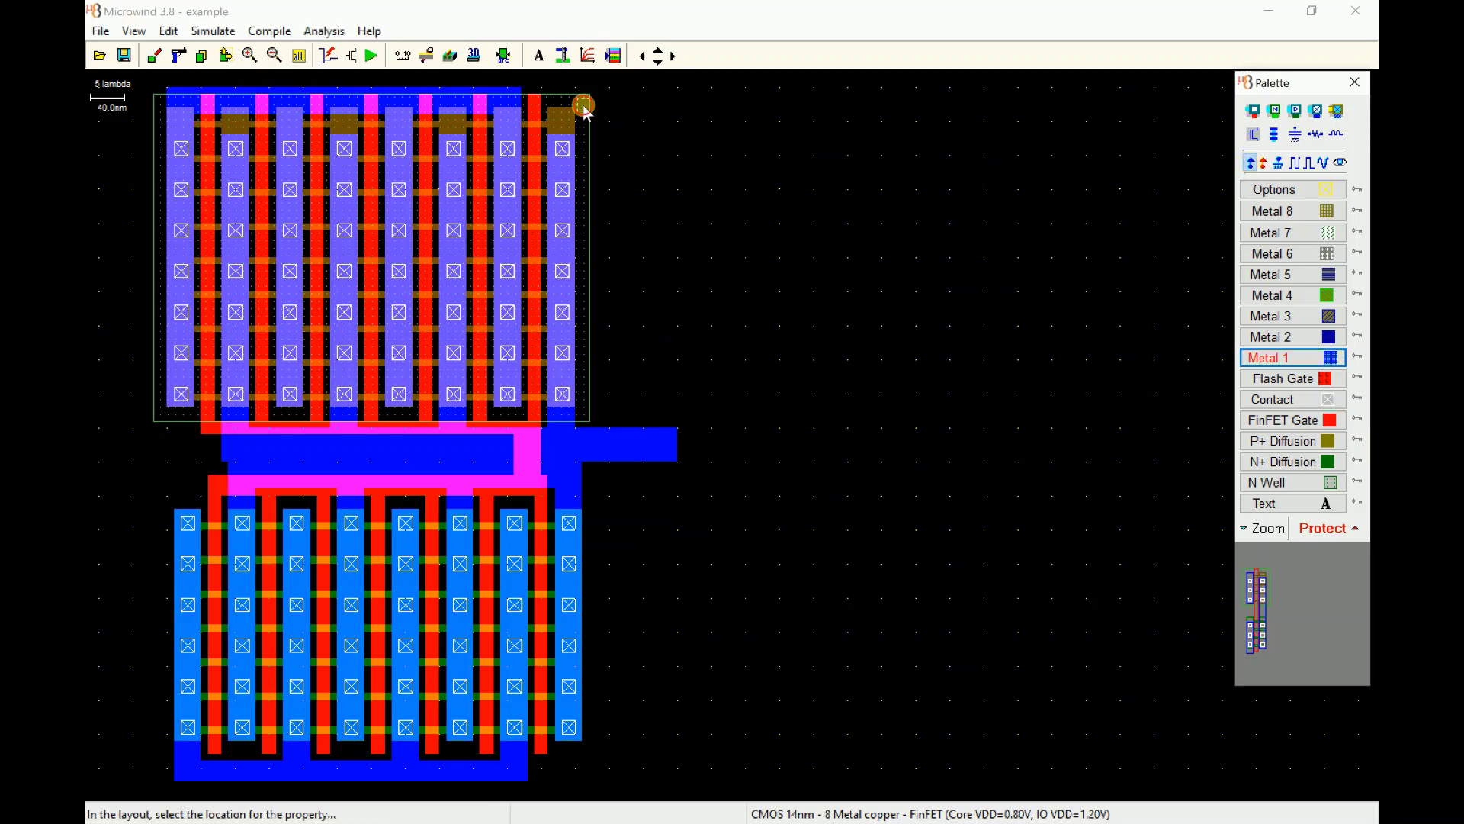
pyautogui.click(1254, 165)
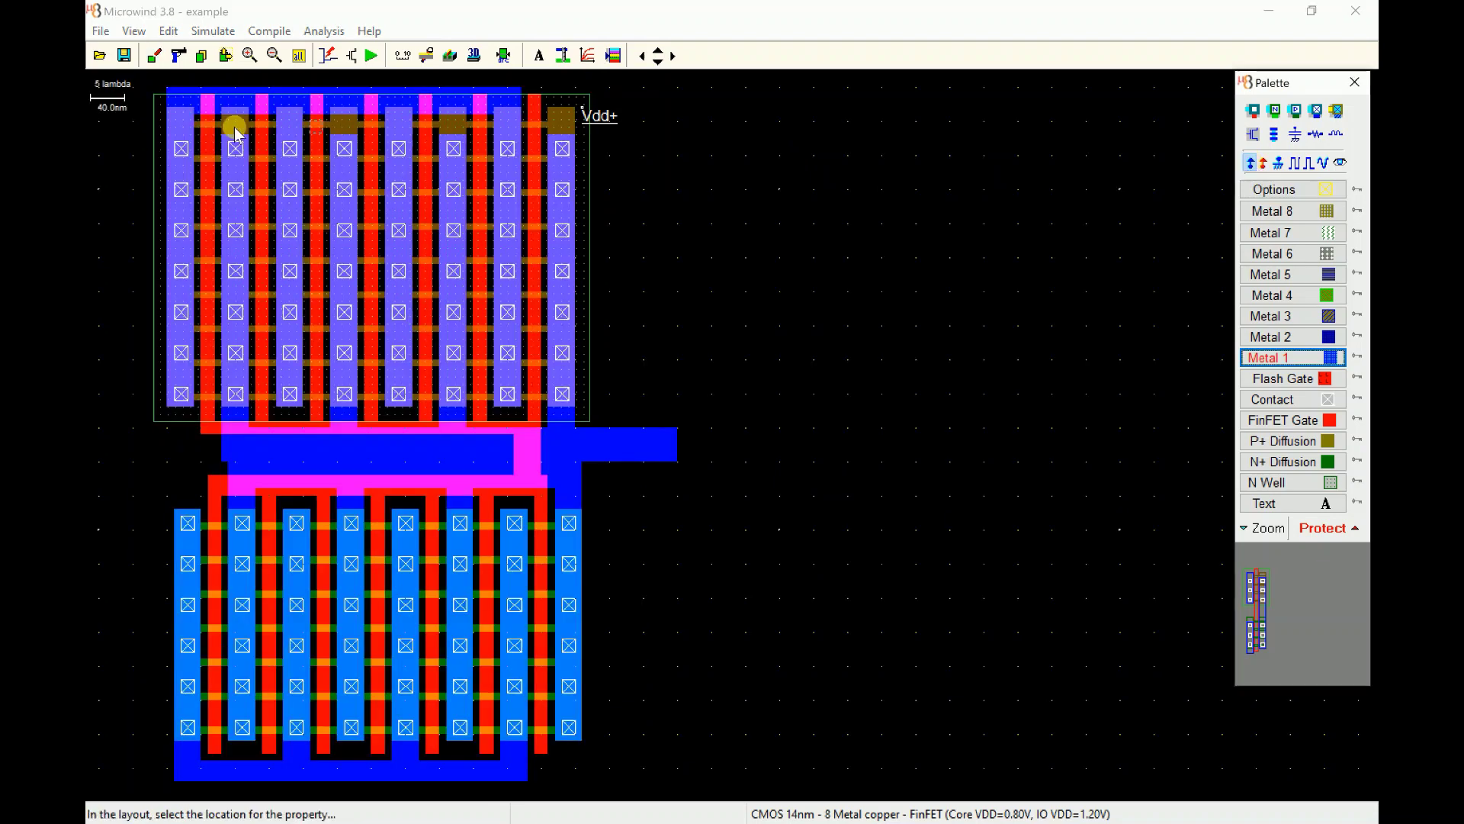
pyautogui.click(175, 120)
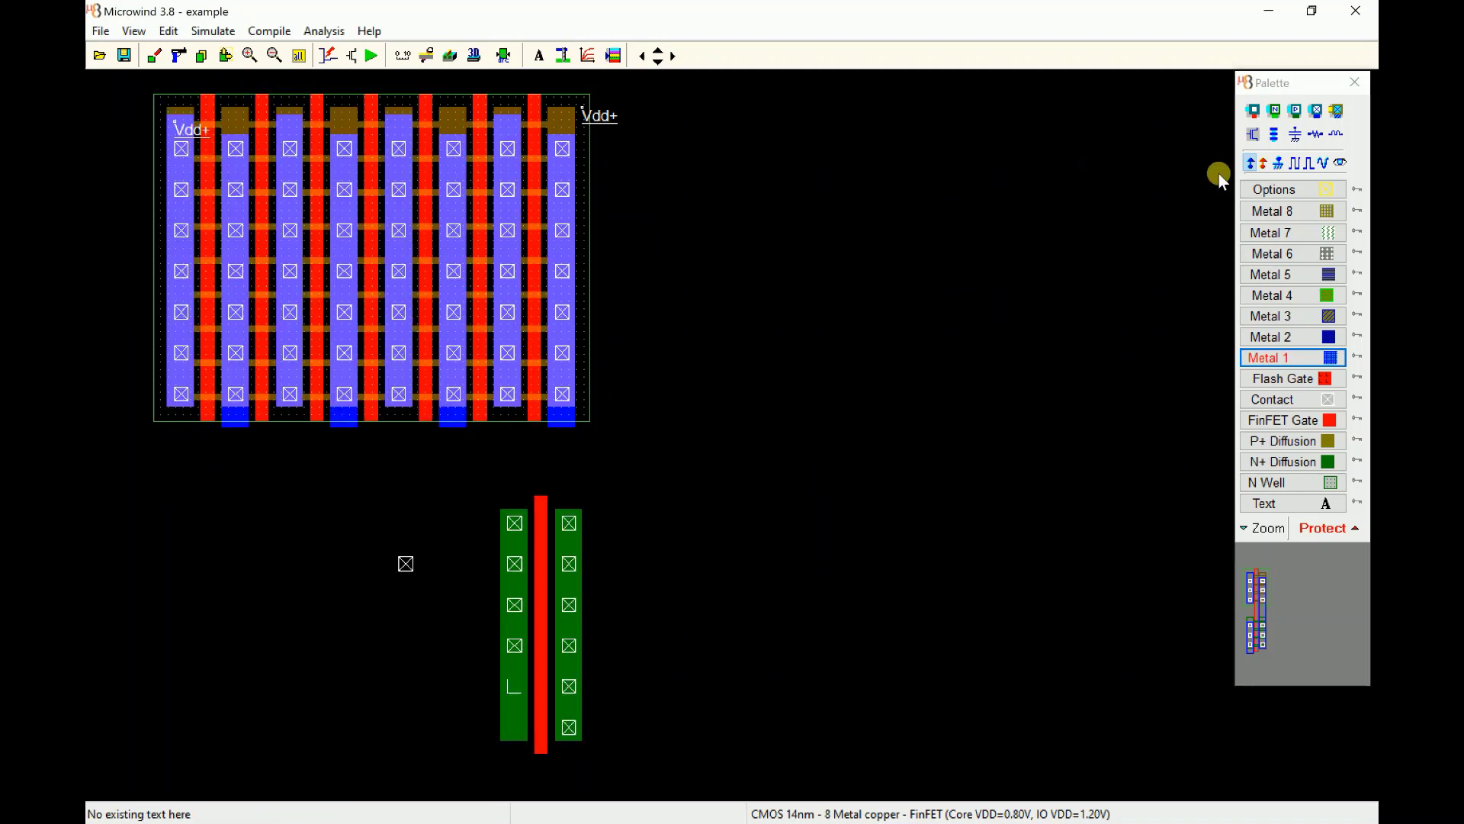
pyautogui.click(1282, 164)
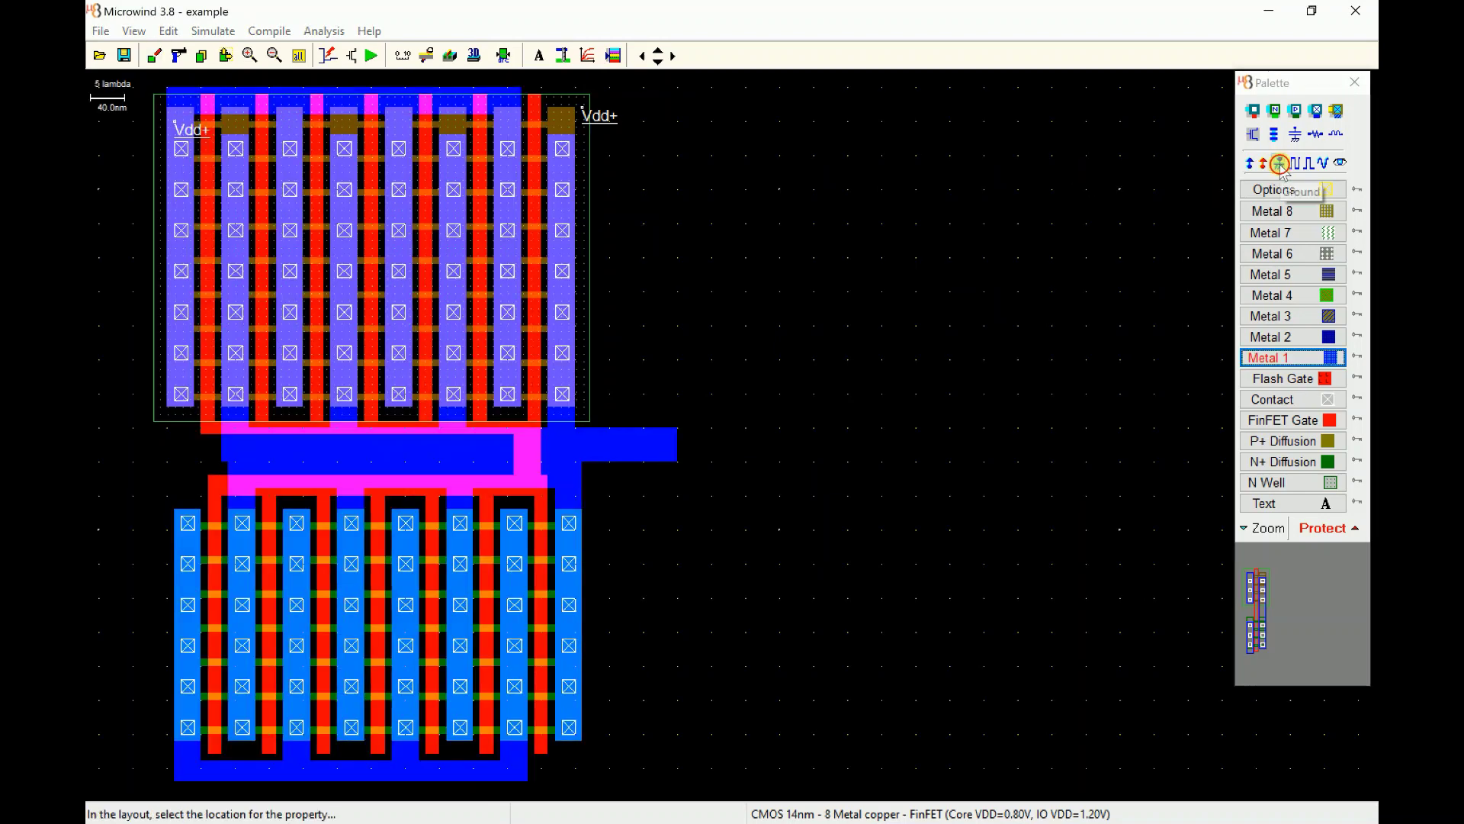
pyautogui.click(189, 772)
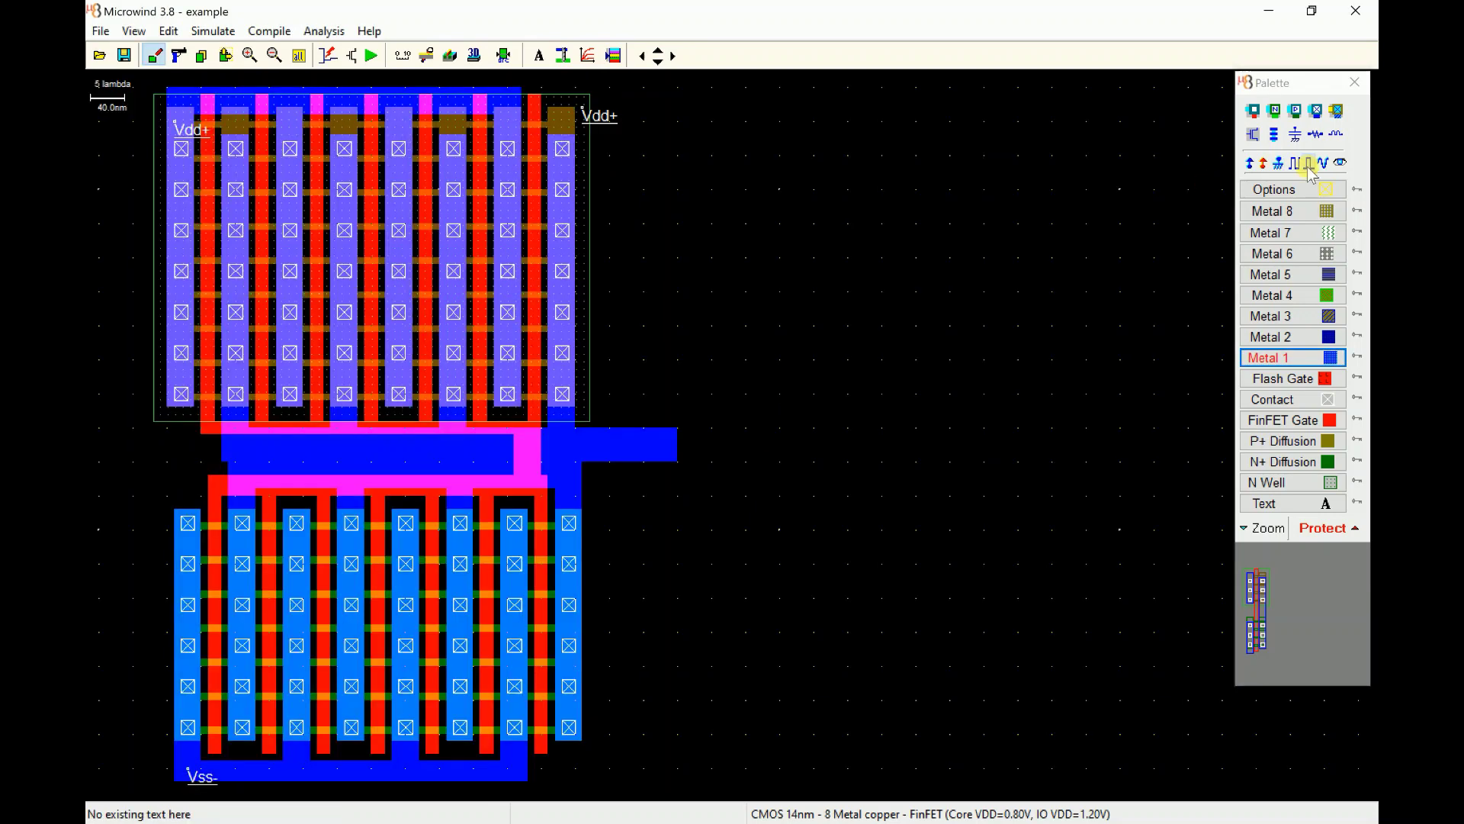
# Step: Add a simulation-visible node named Vout on the Metal 1 output strip
pyautogui.click(1341, 162)
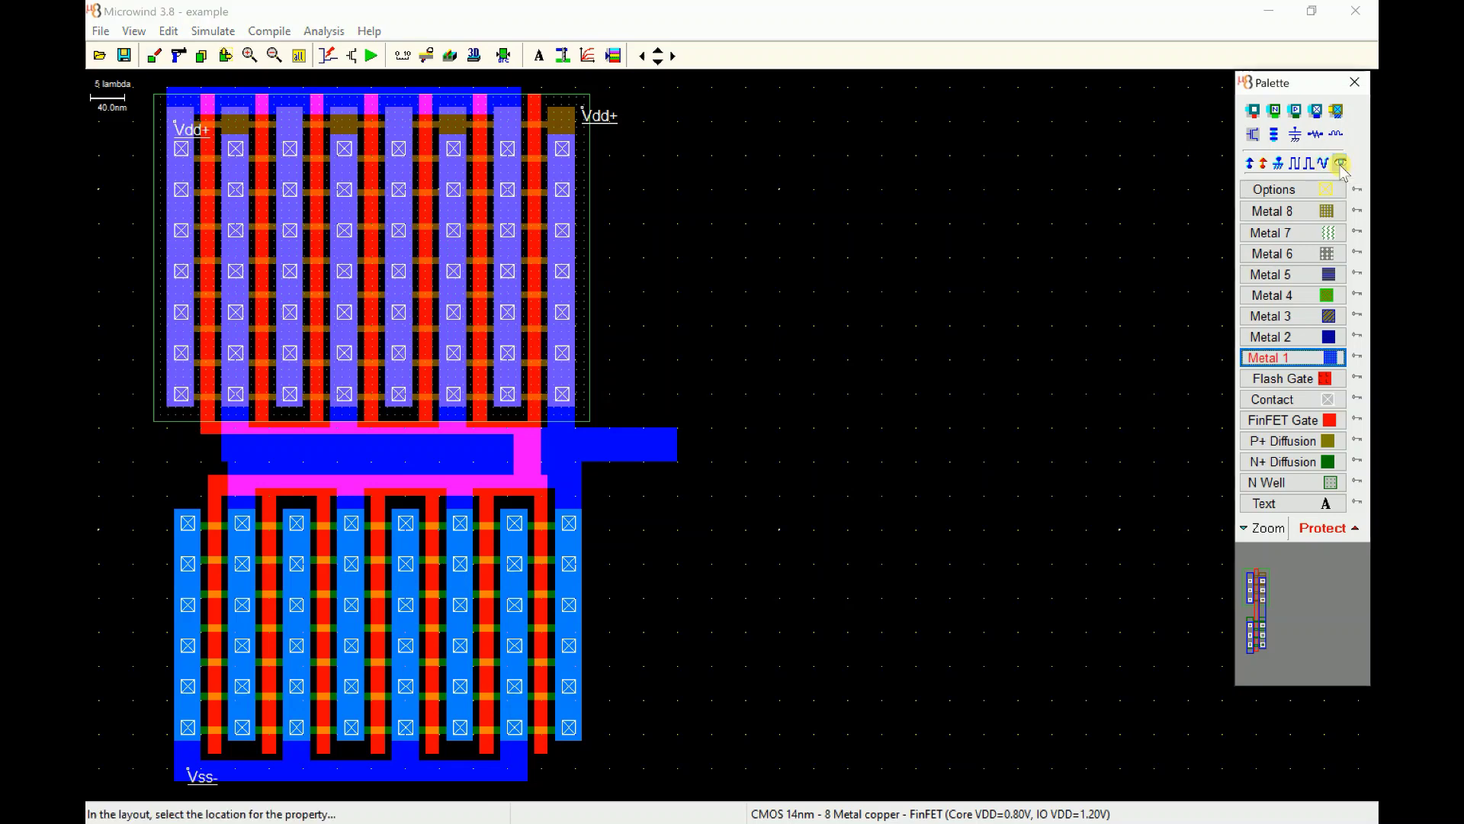
pyautogui.click(658, 443)
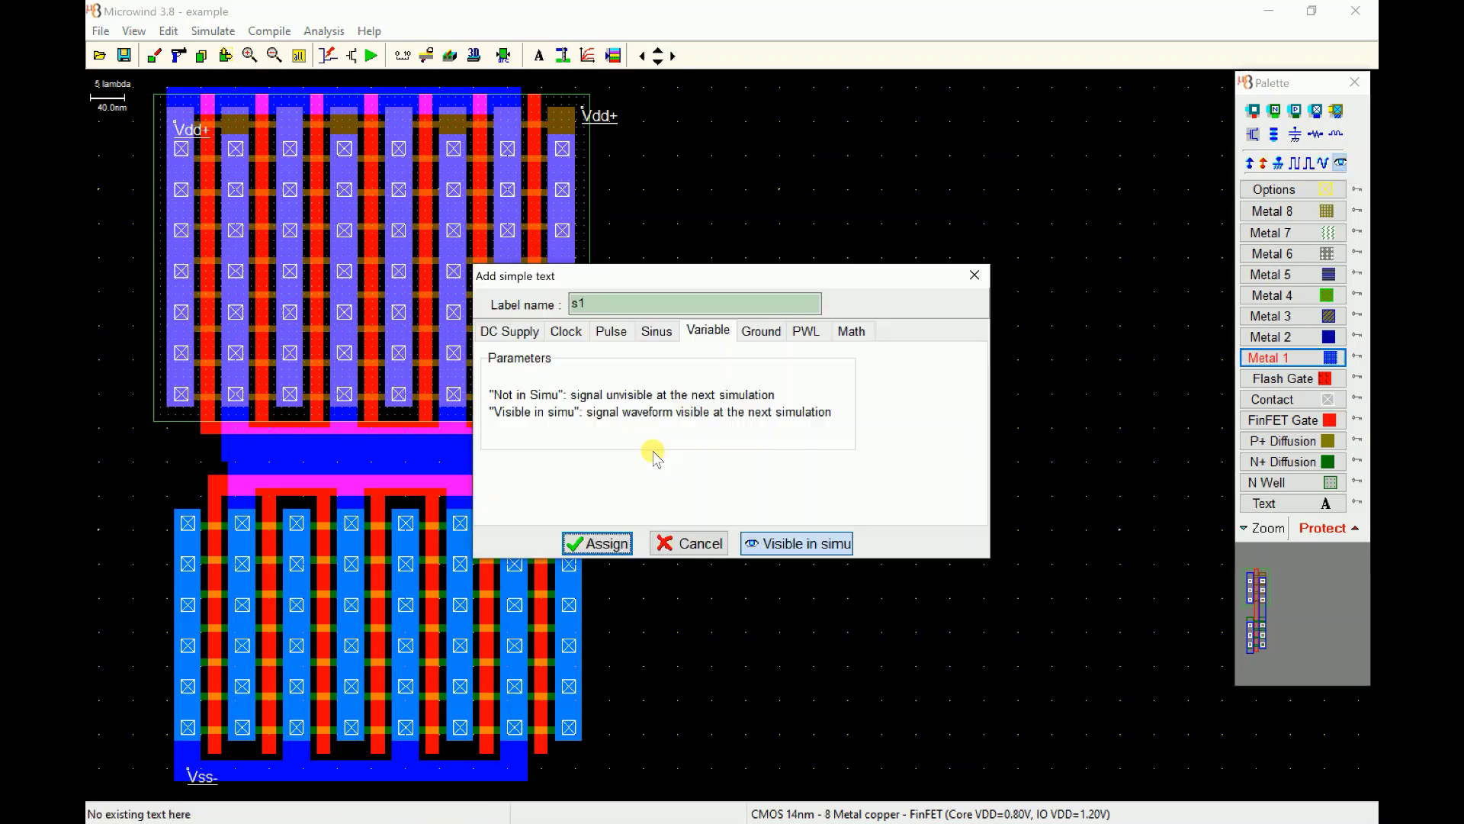
pyautogui.doubleClick(632, 305)
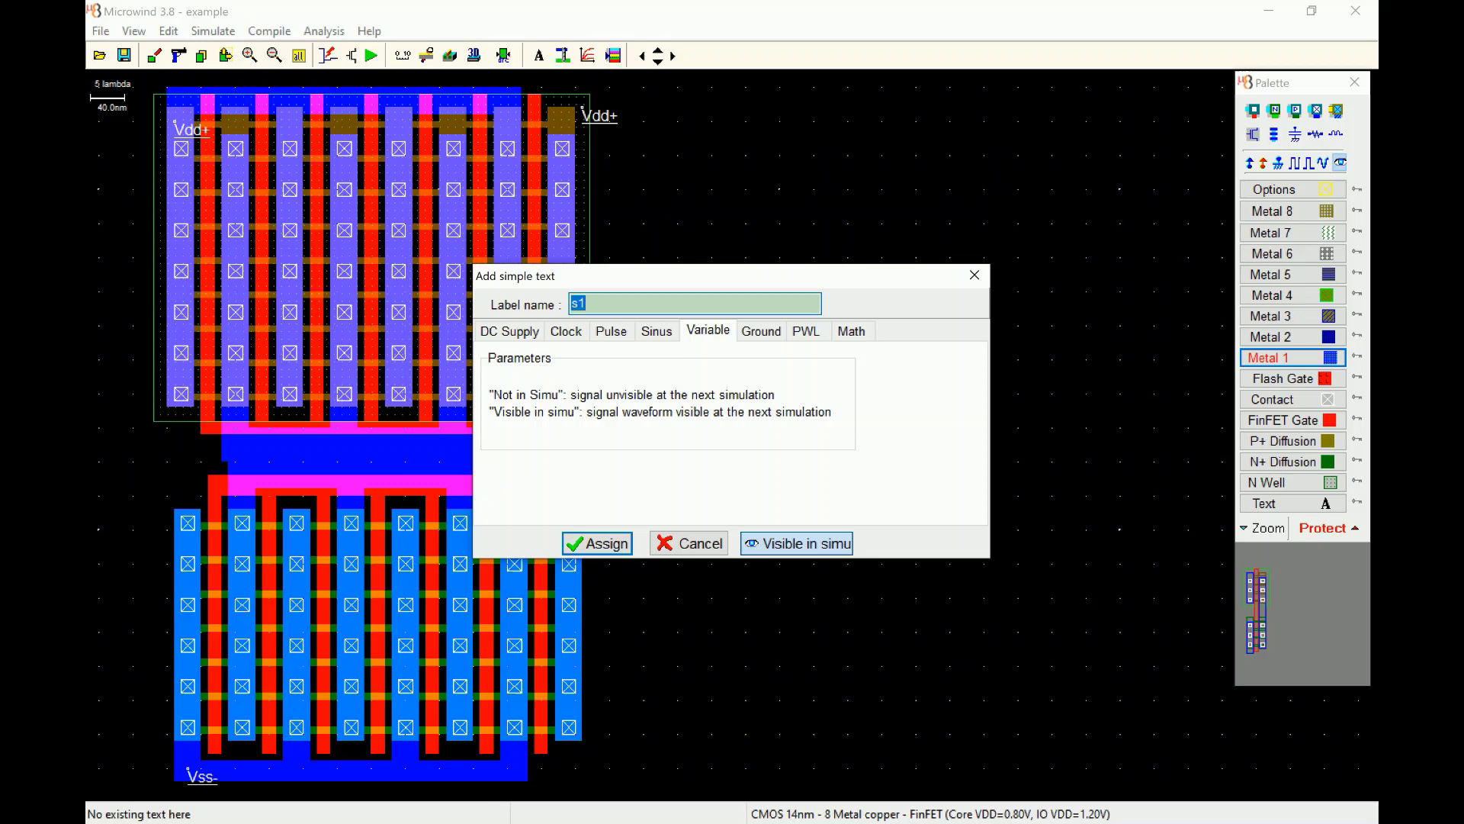
pyautogui.write('Vout')
pyautogui.press('Return')
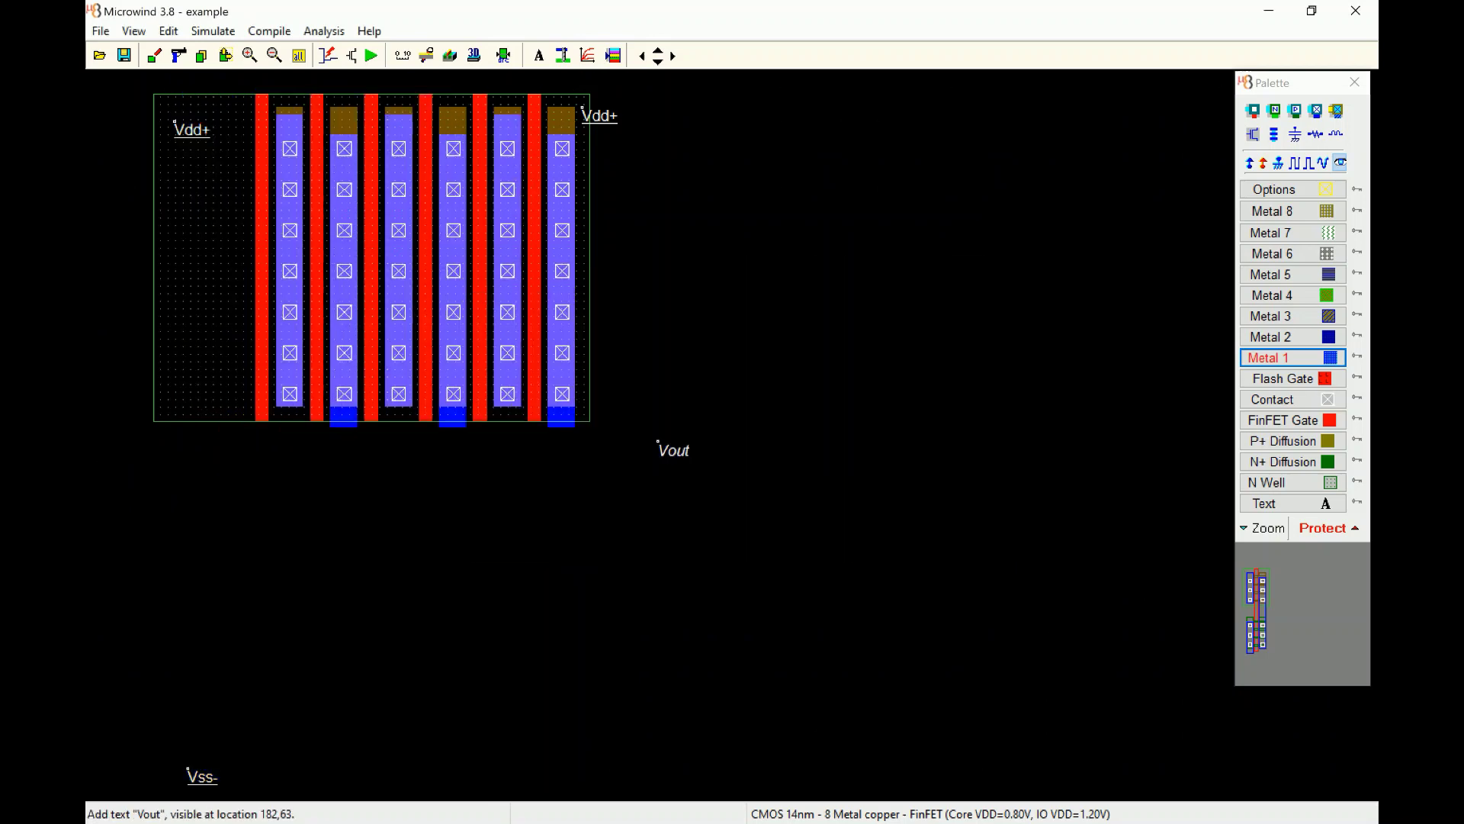
# Step: Add a clock named Vin to the shared gate, with time low and time high both set to 0.1 ns
pyautogui.click(1300, 164)
pyautogui.click(217, 492)
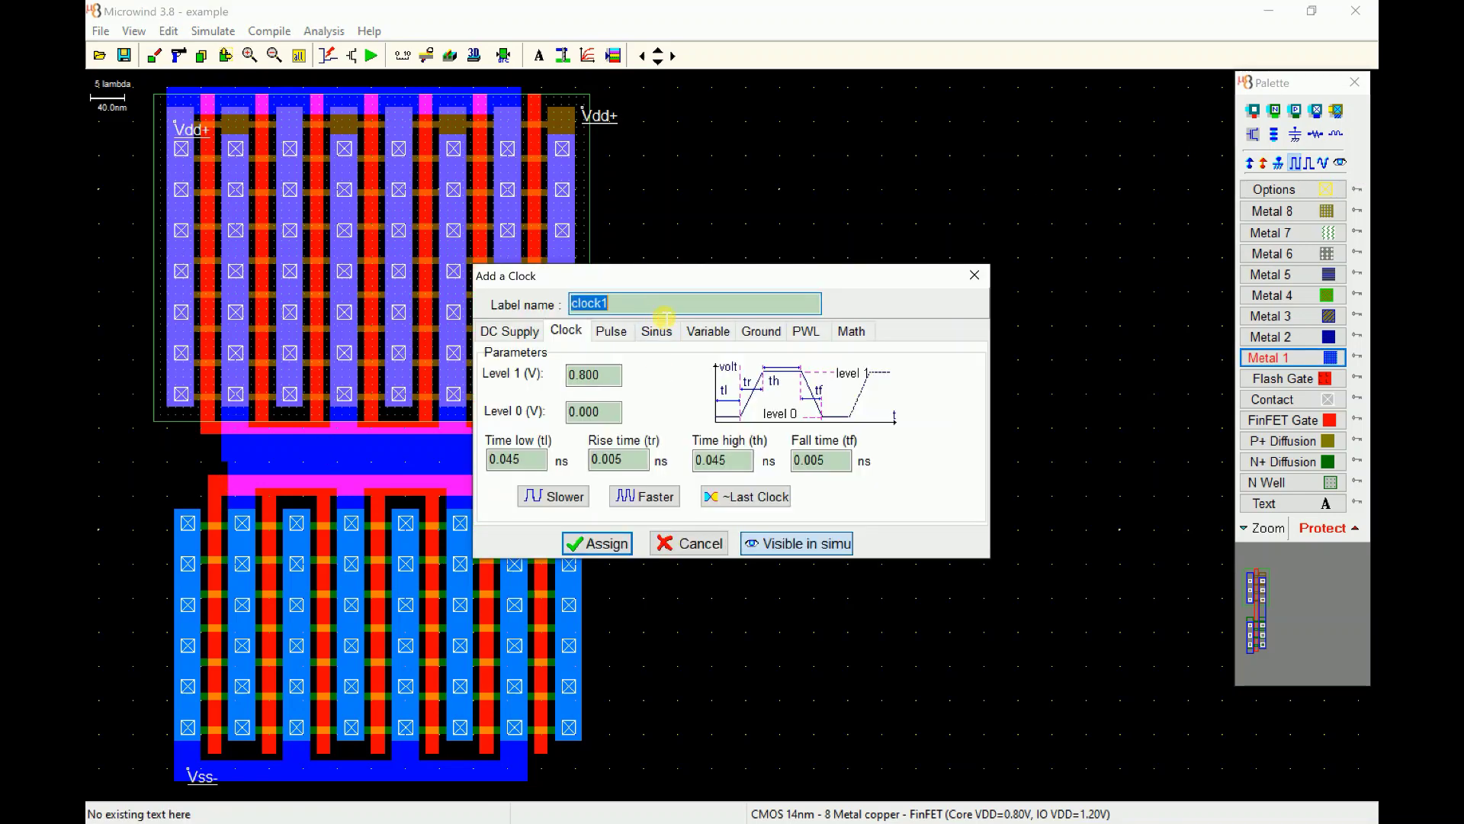
pyautogui.write('Vin')
pyautogui.doubleClick(517, 459)
pyautogui.write('0.1')
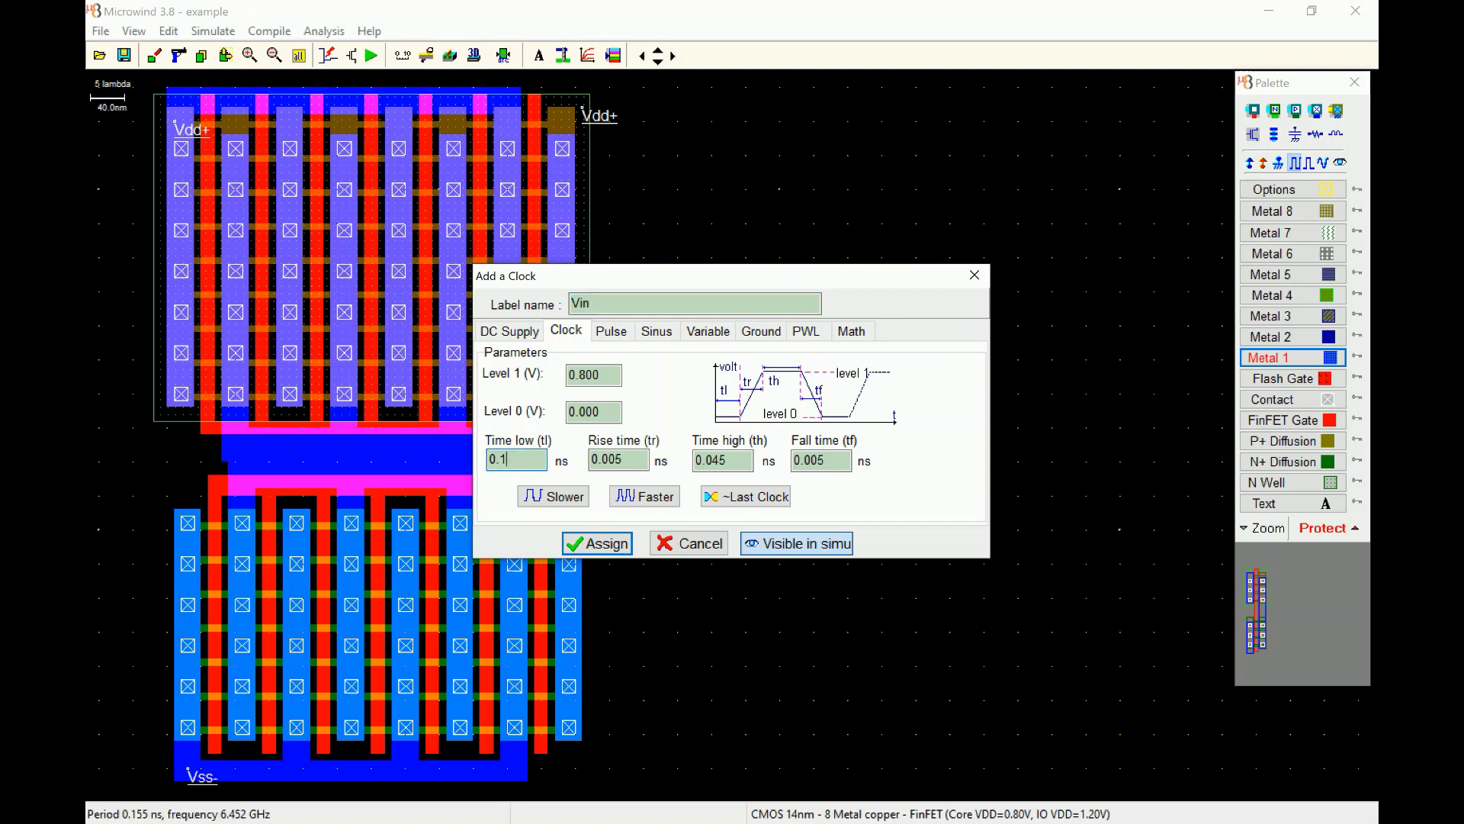
pyautogui.press('Tab')
pyautogui.press('Tab')
pyautogui.write('0.1')
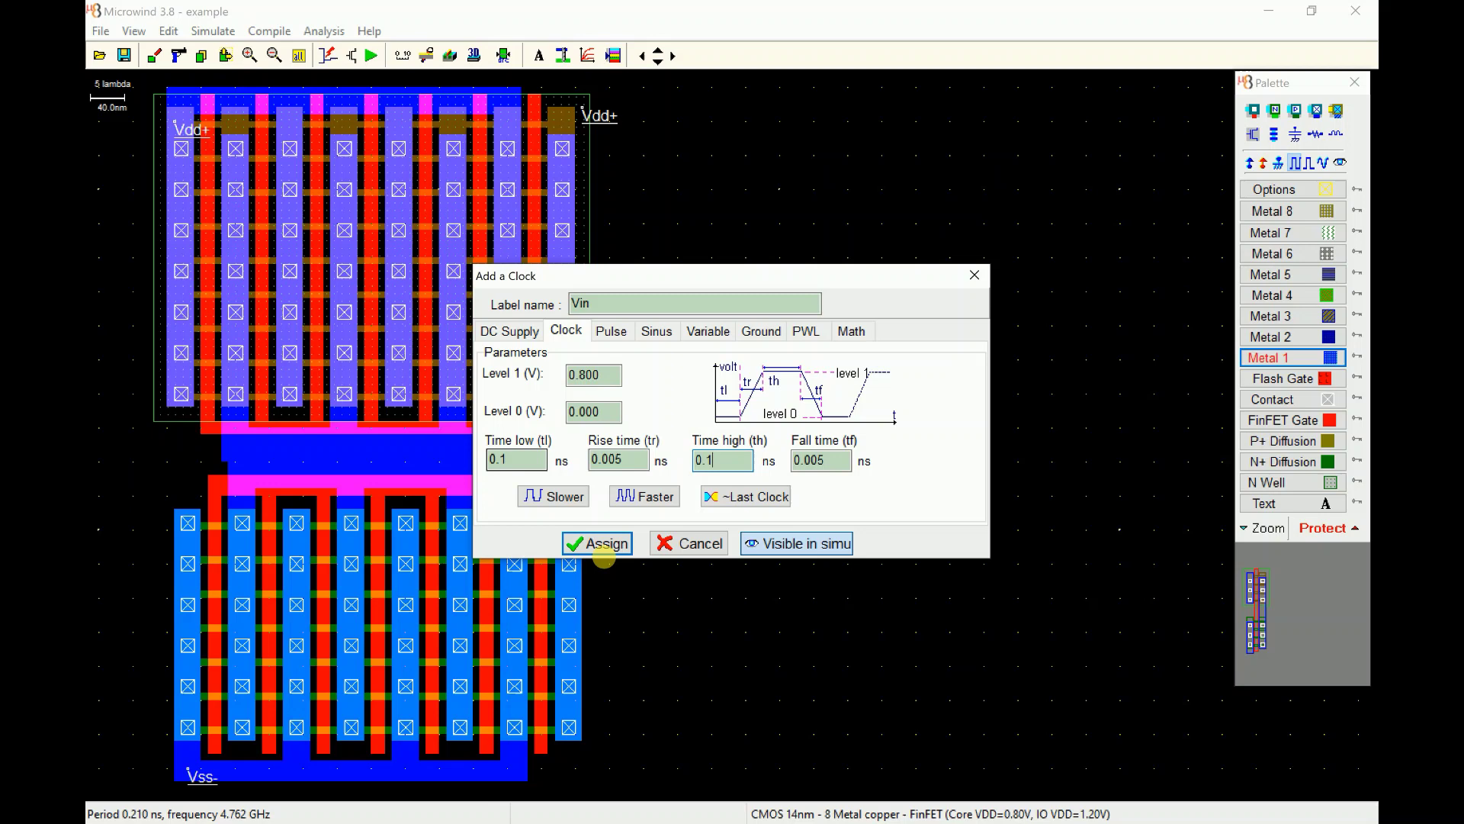
pyautogui.click(598, 543)
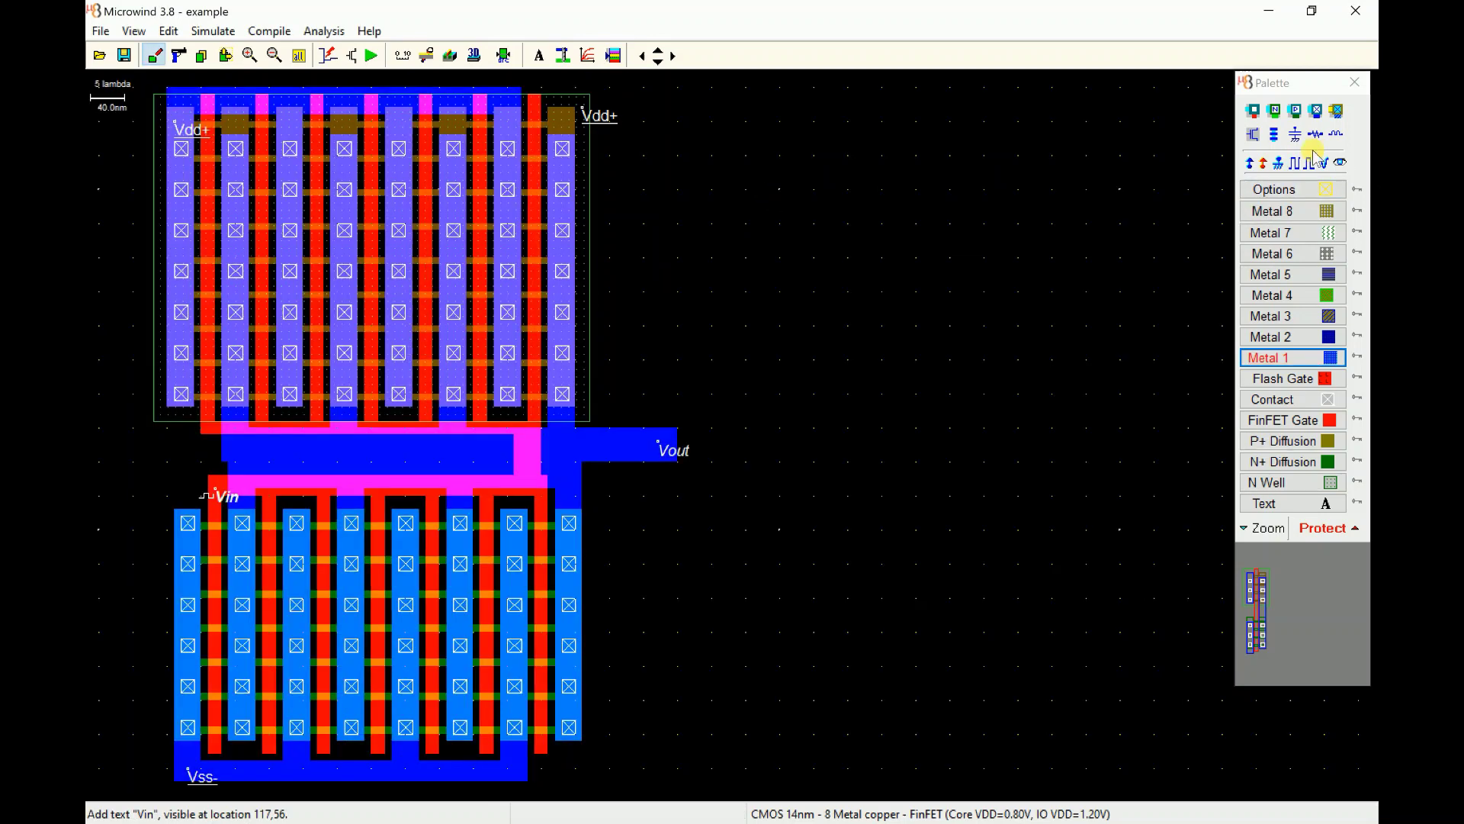
# Step: Add a 0.1 pF load capacitor to ground on the Metal 1 output strip beside Vout
pyautogui.click(1296, 135)
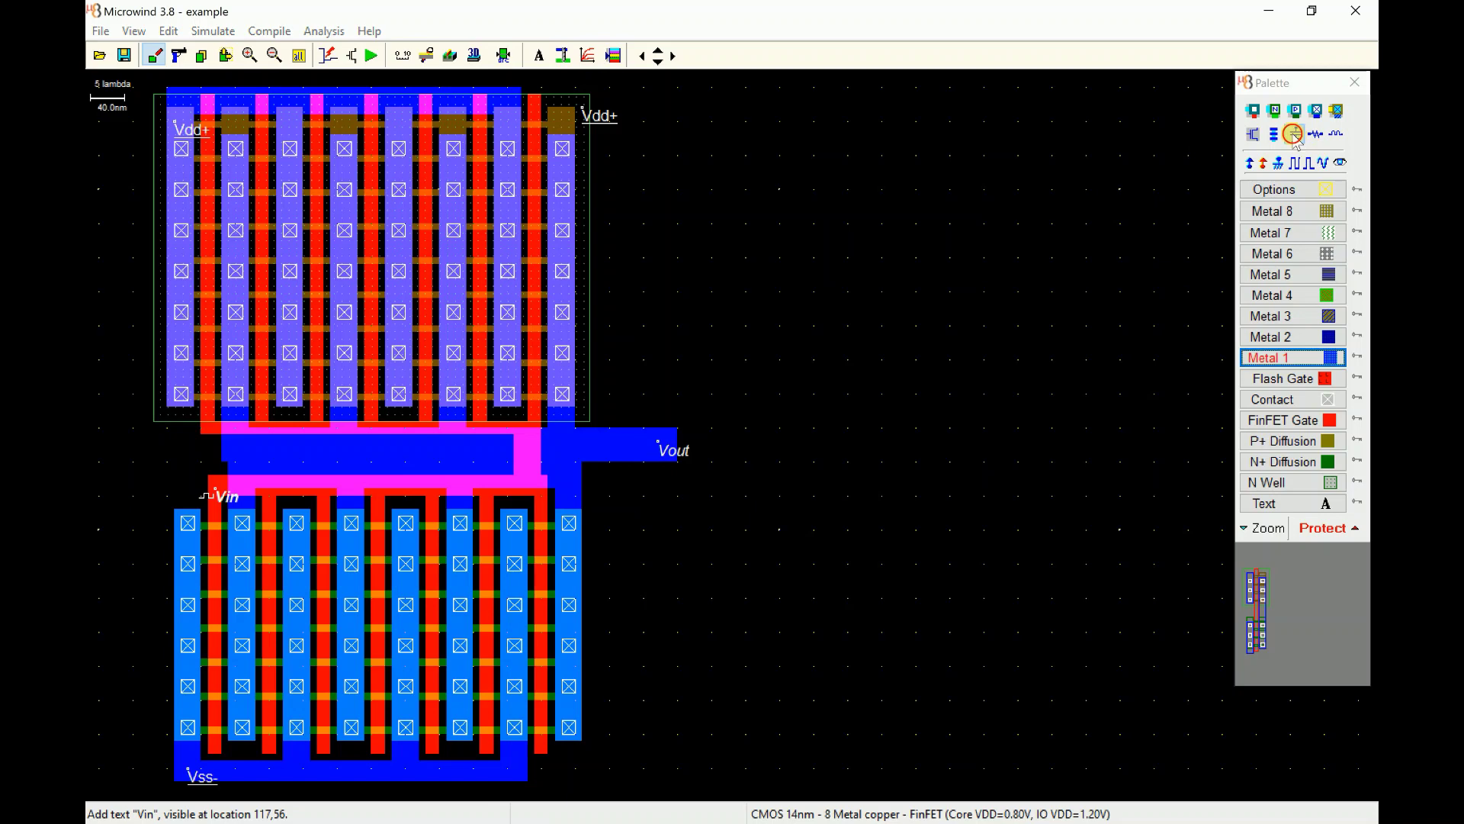
pyautogui.click(637, 447)
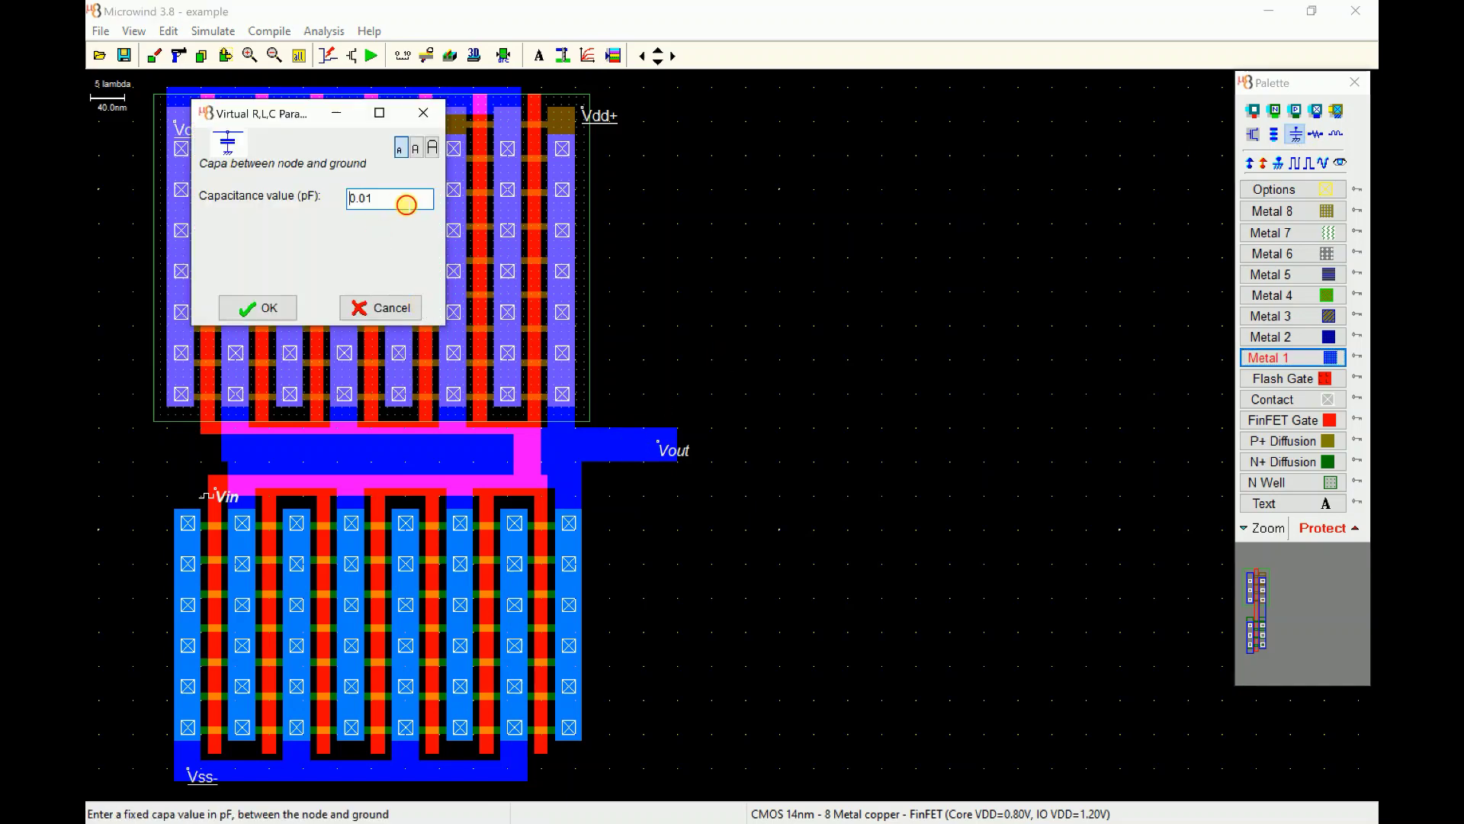
pyautogui.click(406, 205)
pyautogui.press('BackSpace')
pyautogui.press('BackSpace')
pyautogui.write('1')
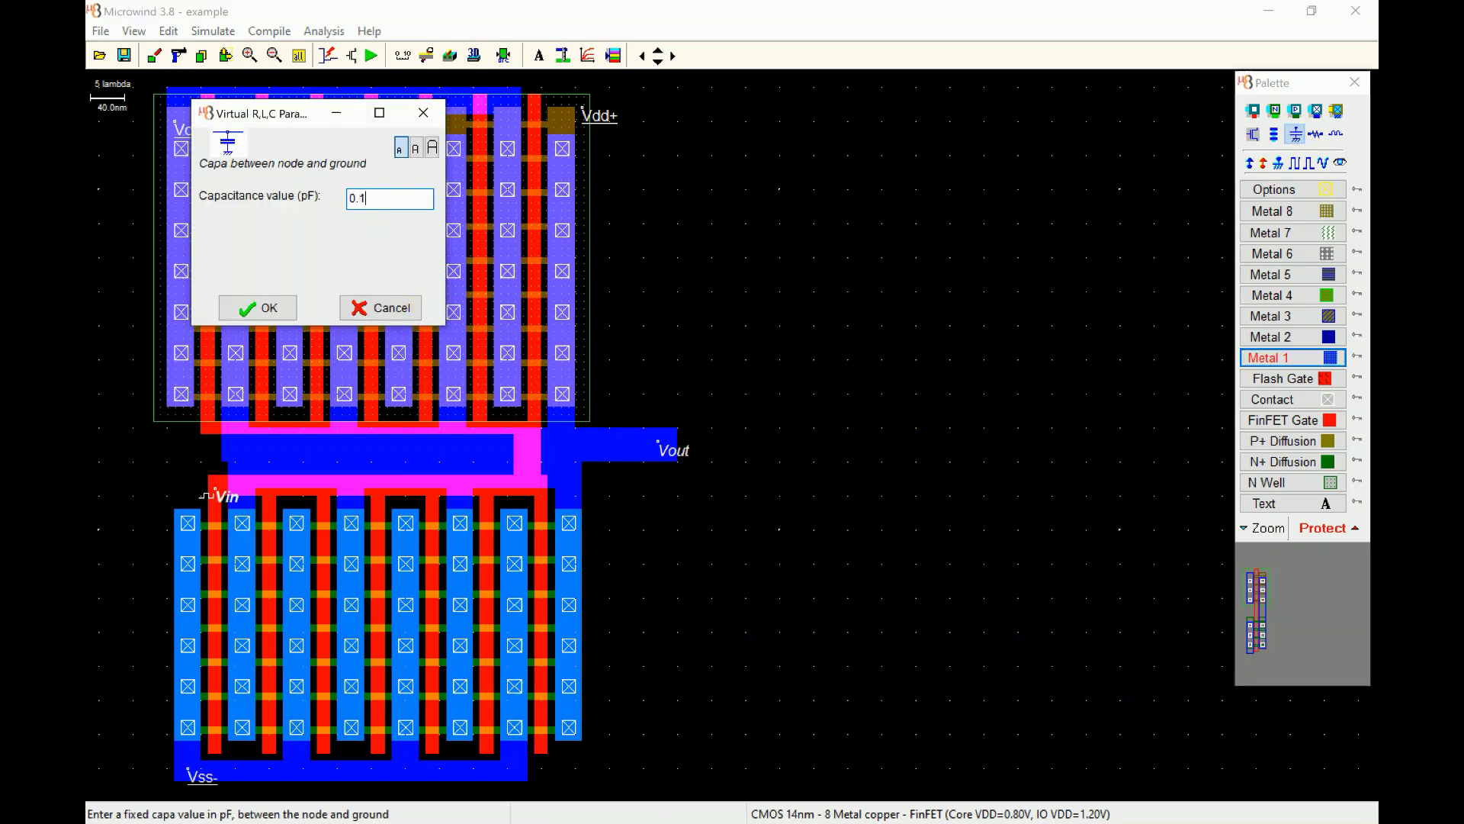
pyautogui.click(258, 308)
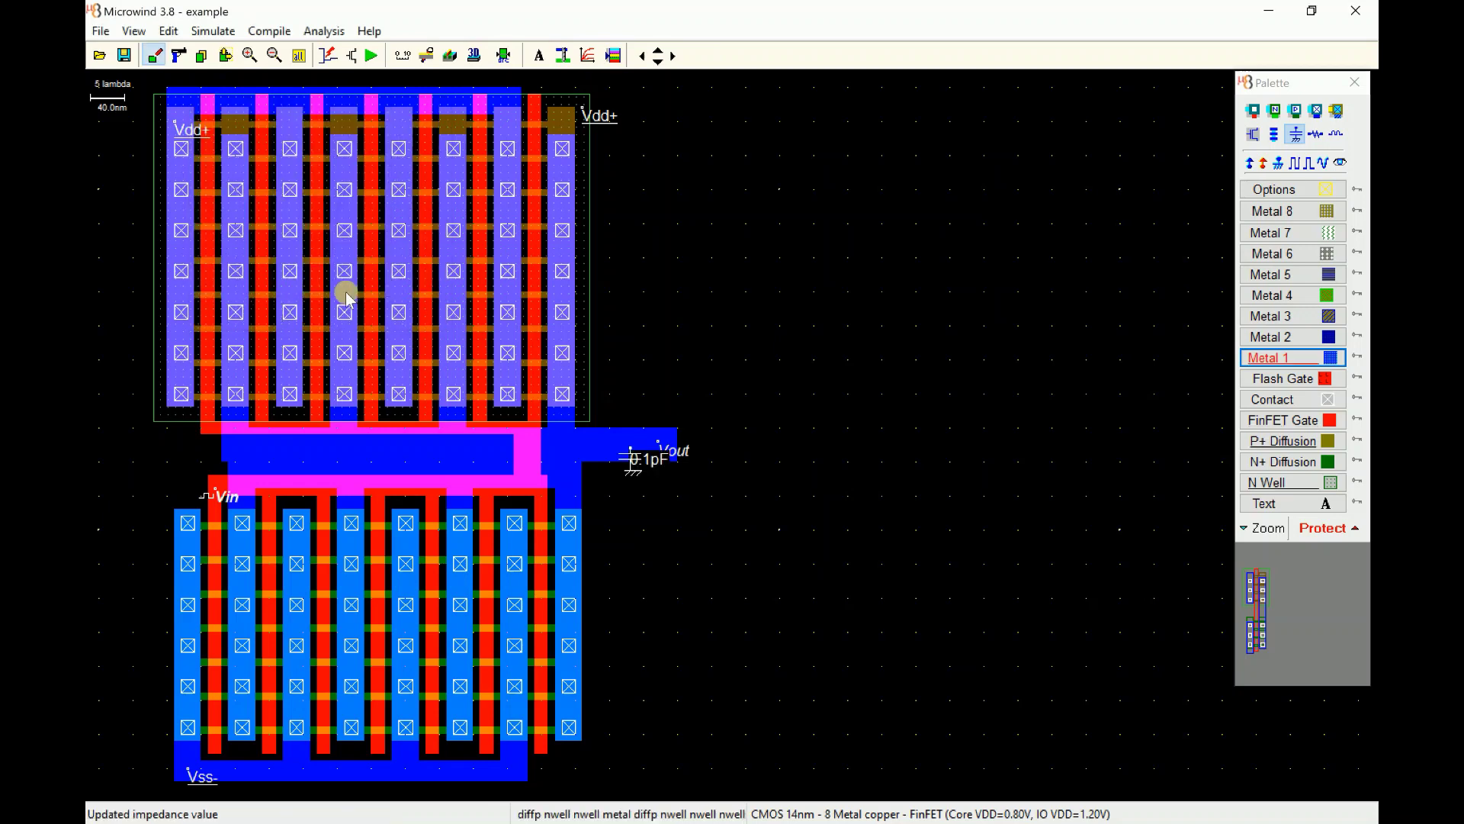
# Step: Run the analog simulation of the inverter, reduce the time scale to 2n and restart the run
pyautogui.click(373, 57)
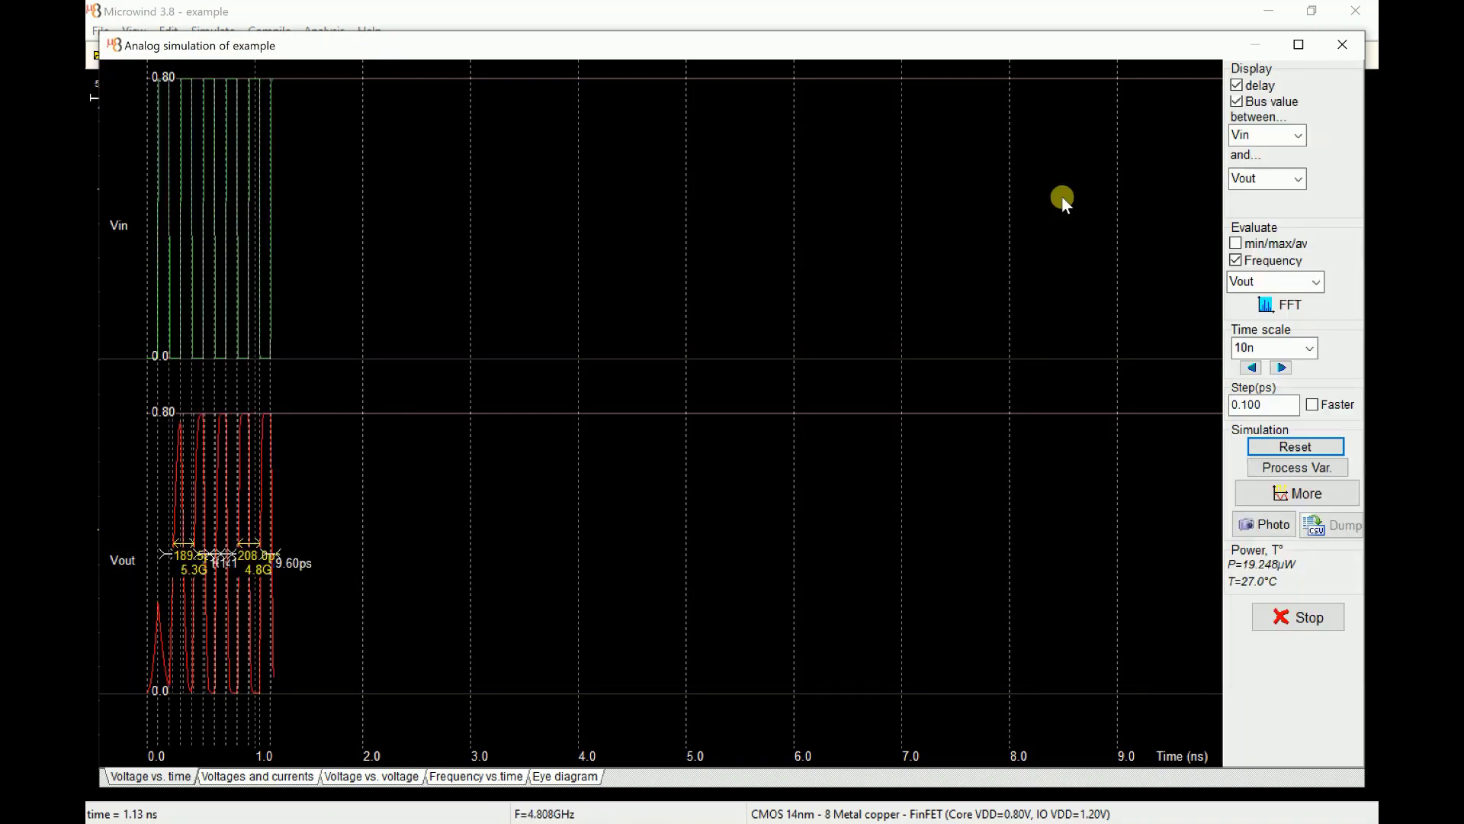
pyautogui.click(1287, 370)
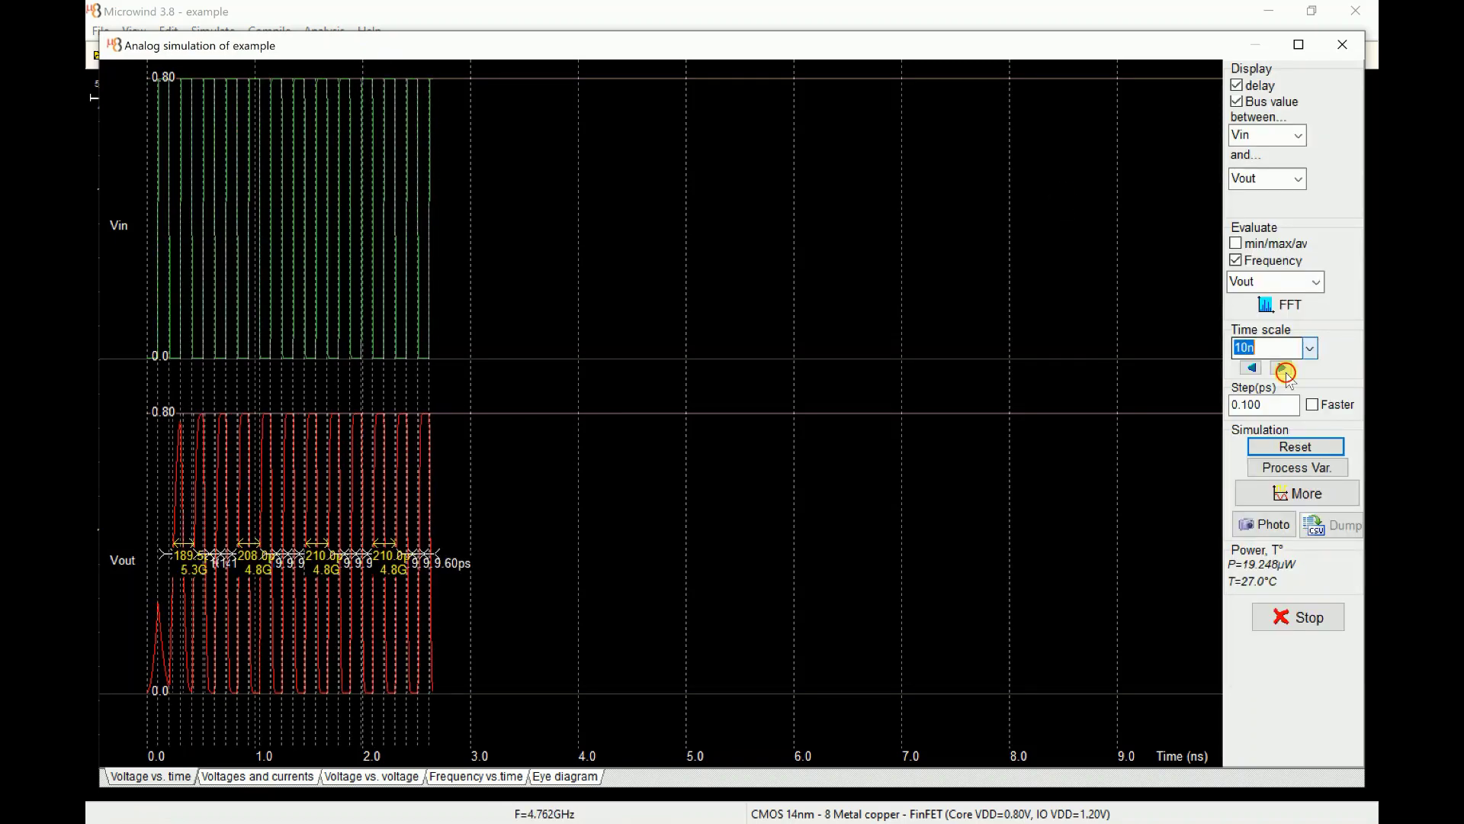
pyautogui.click(1287, 372)
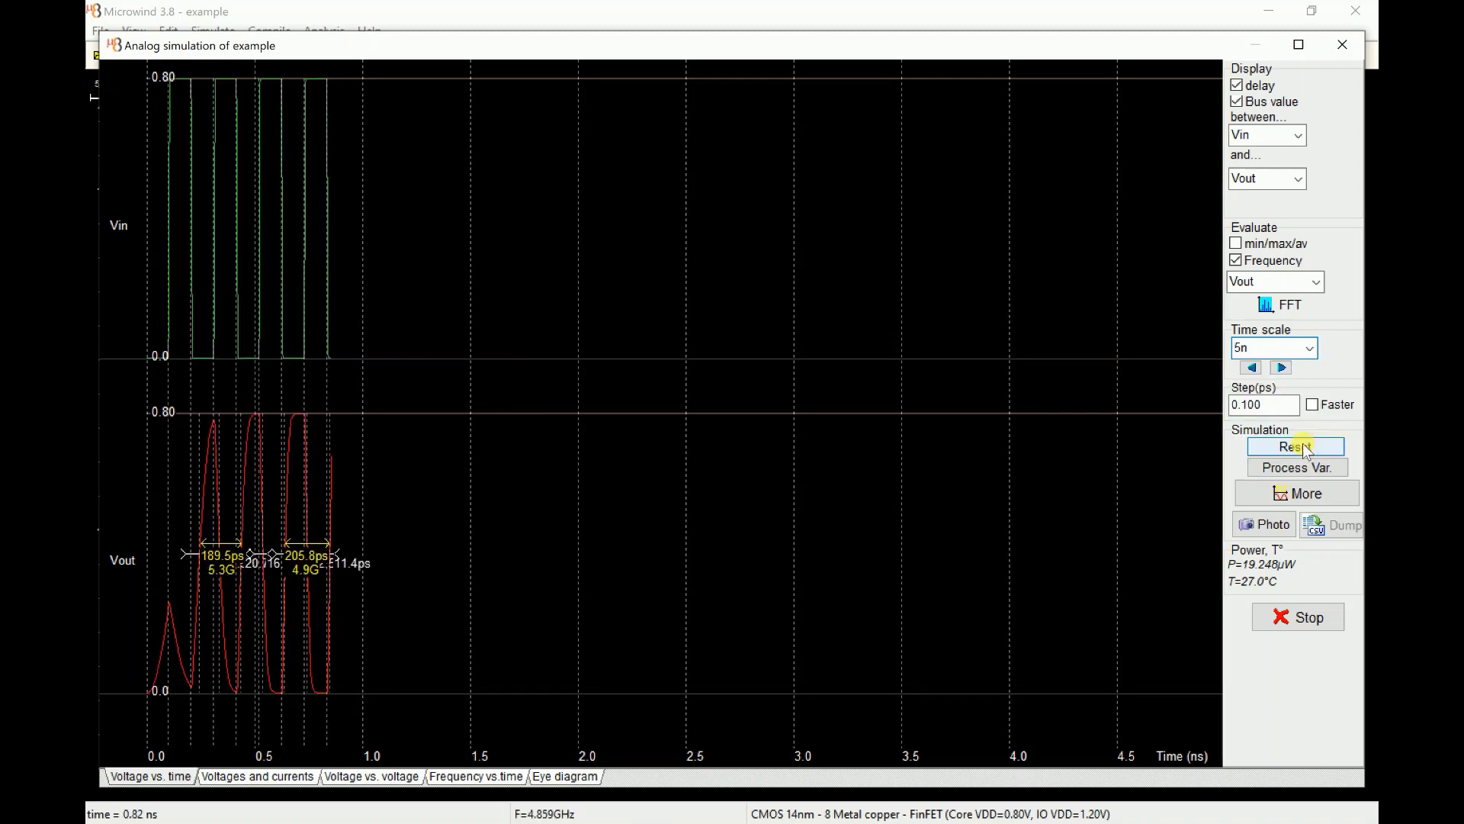
pyautogui.click(1297, 374)
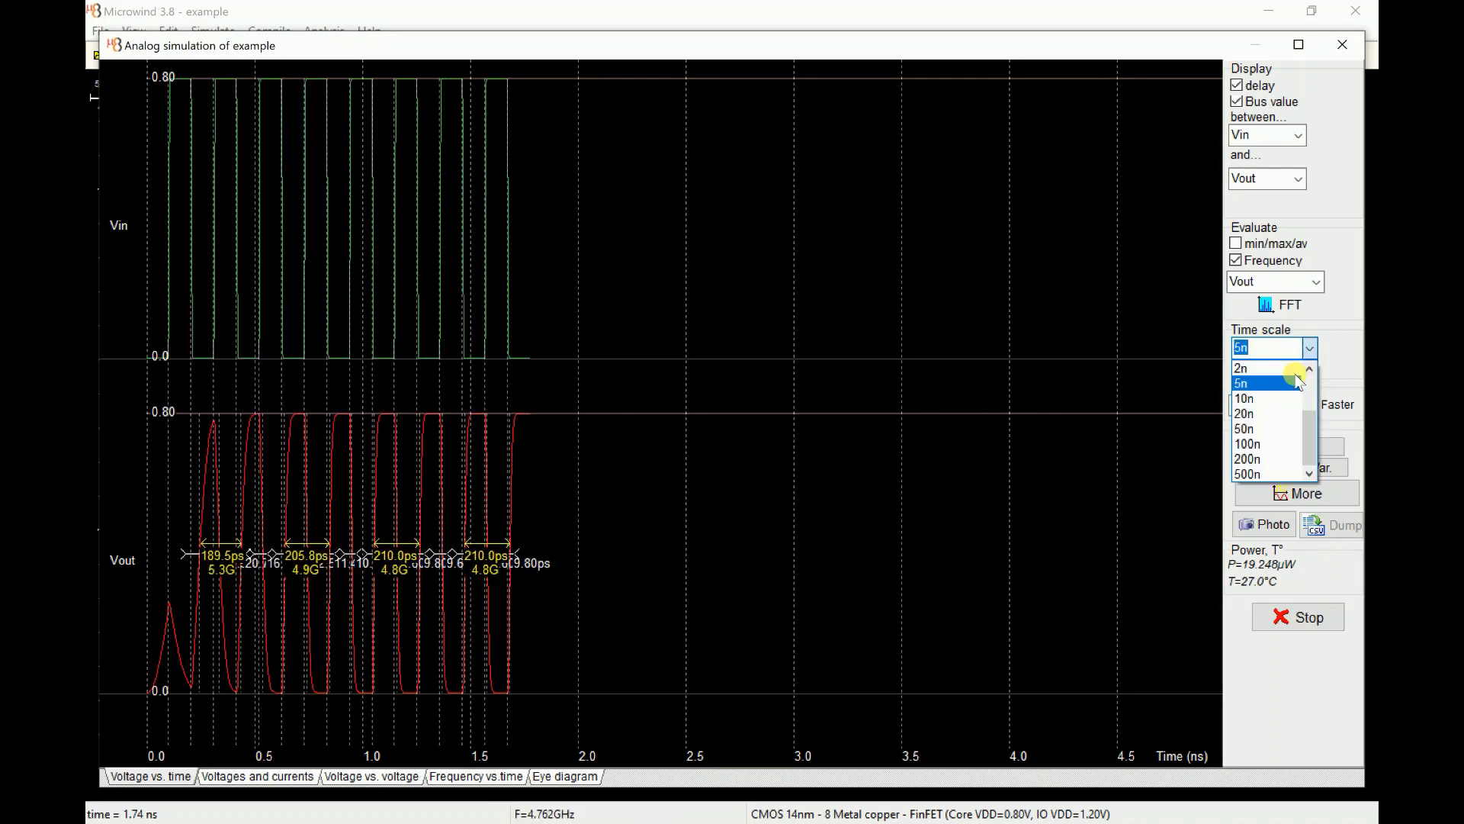
pyautogui.click(1282, 368)
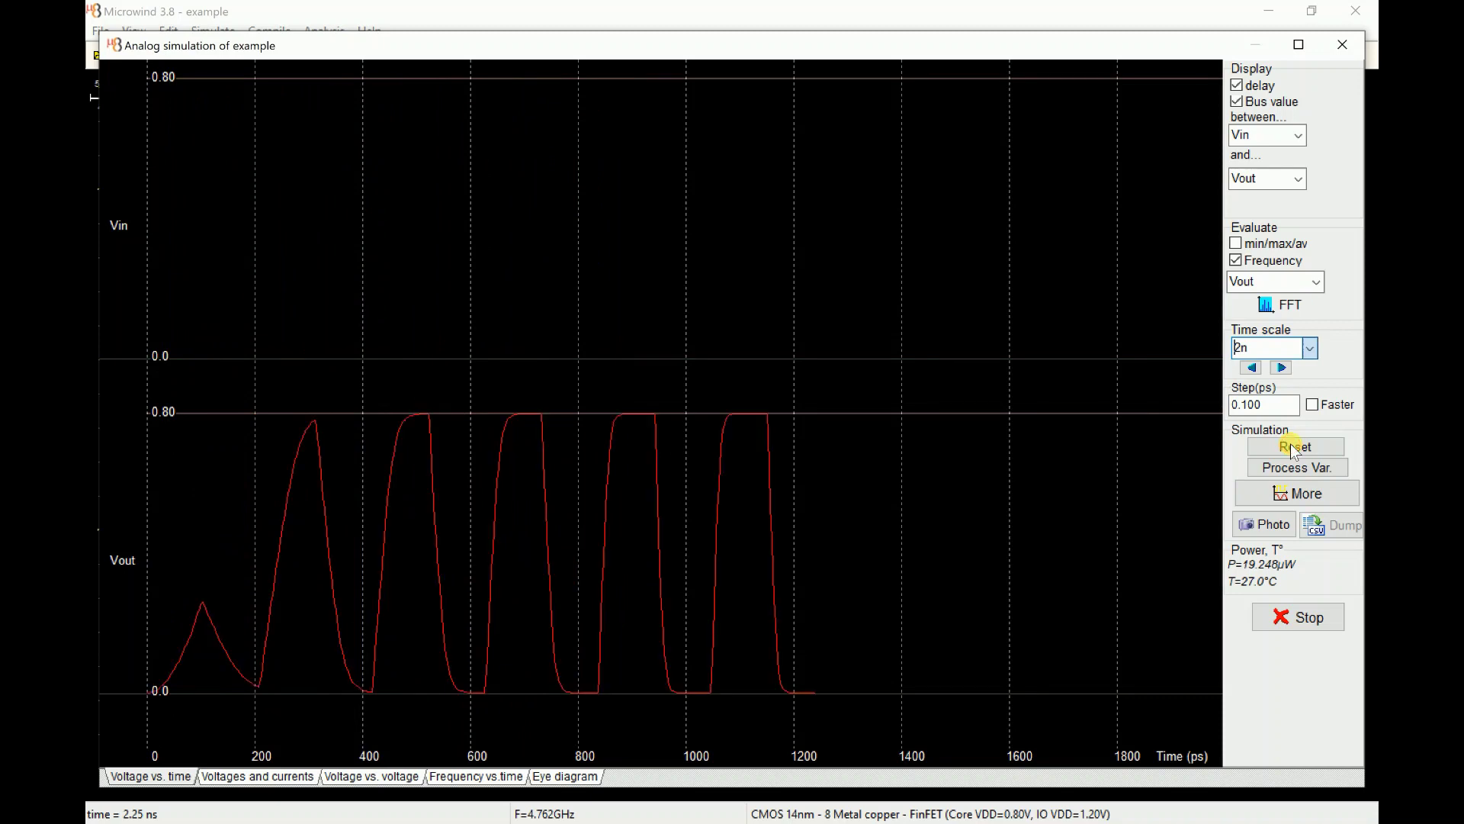
pyautogui.click(1292, 446)
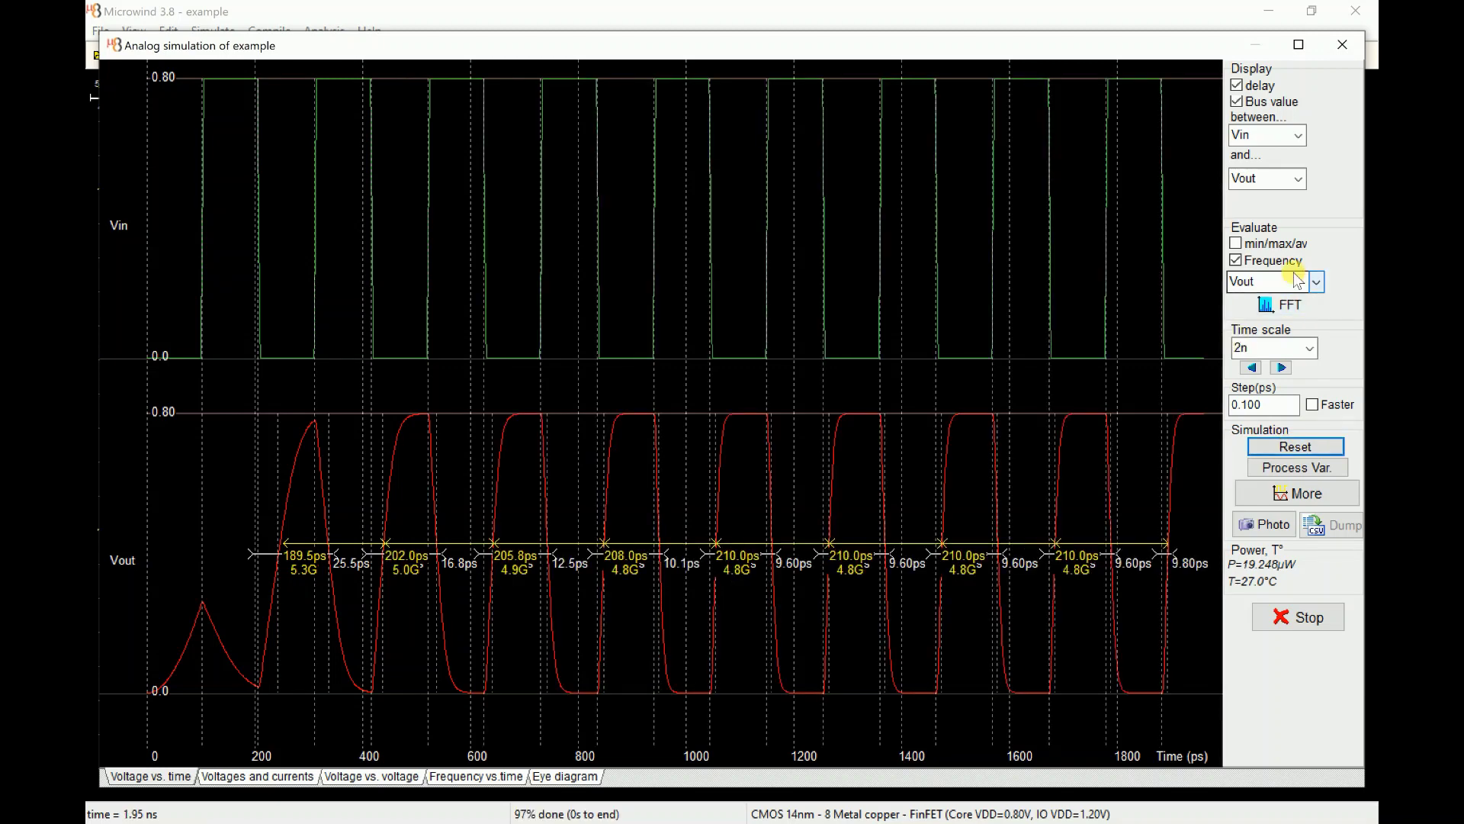
# Step: Rerun the simulation with frequency evaluation off and on again to examine the Vin-to-Vout delays and the Vout frequency
pyautogui.click(1237, 260)
pyautogui.click(1316, 444)
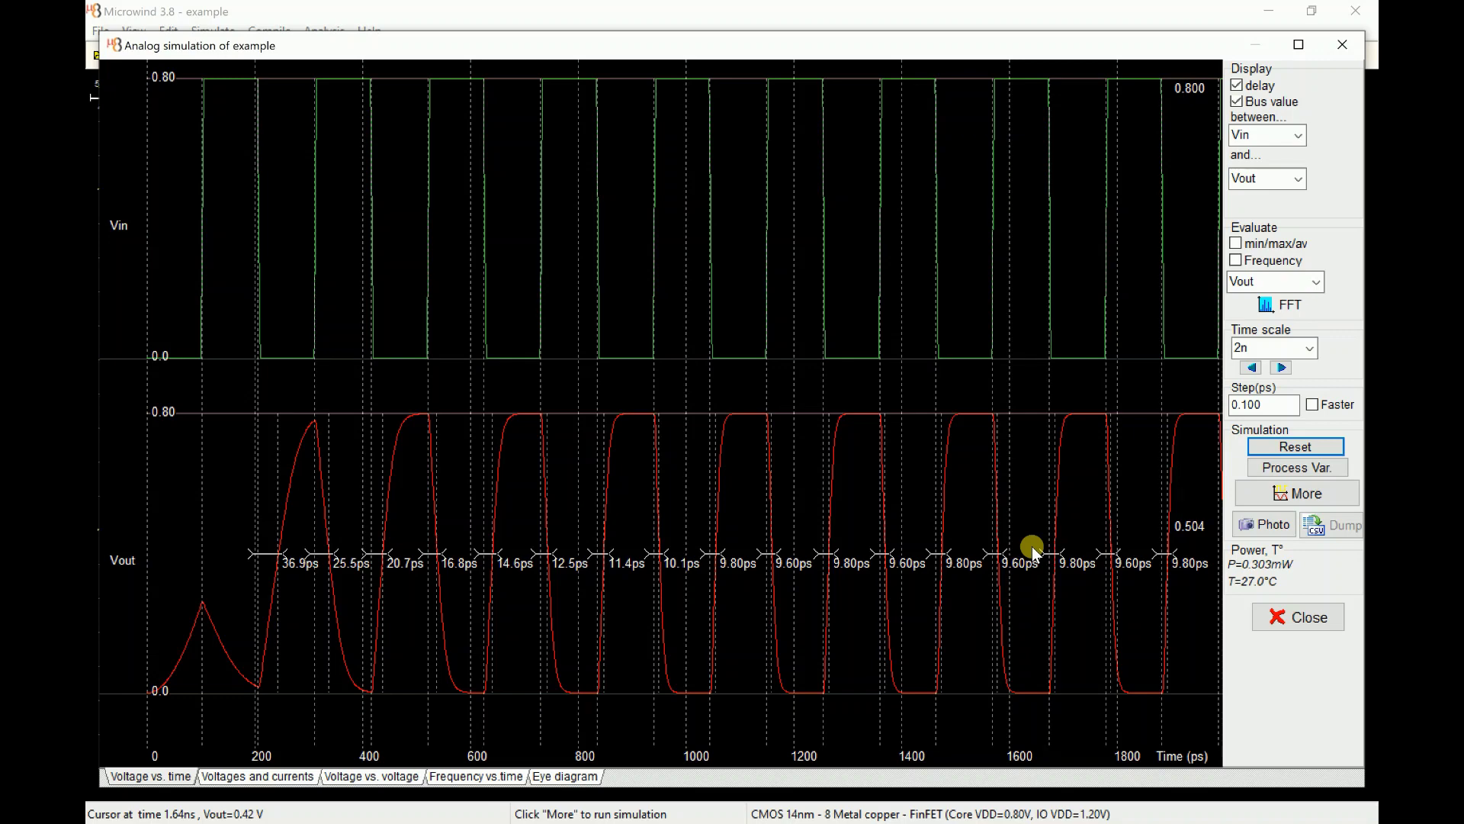
pyautogui.click(1271, 262)
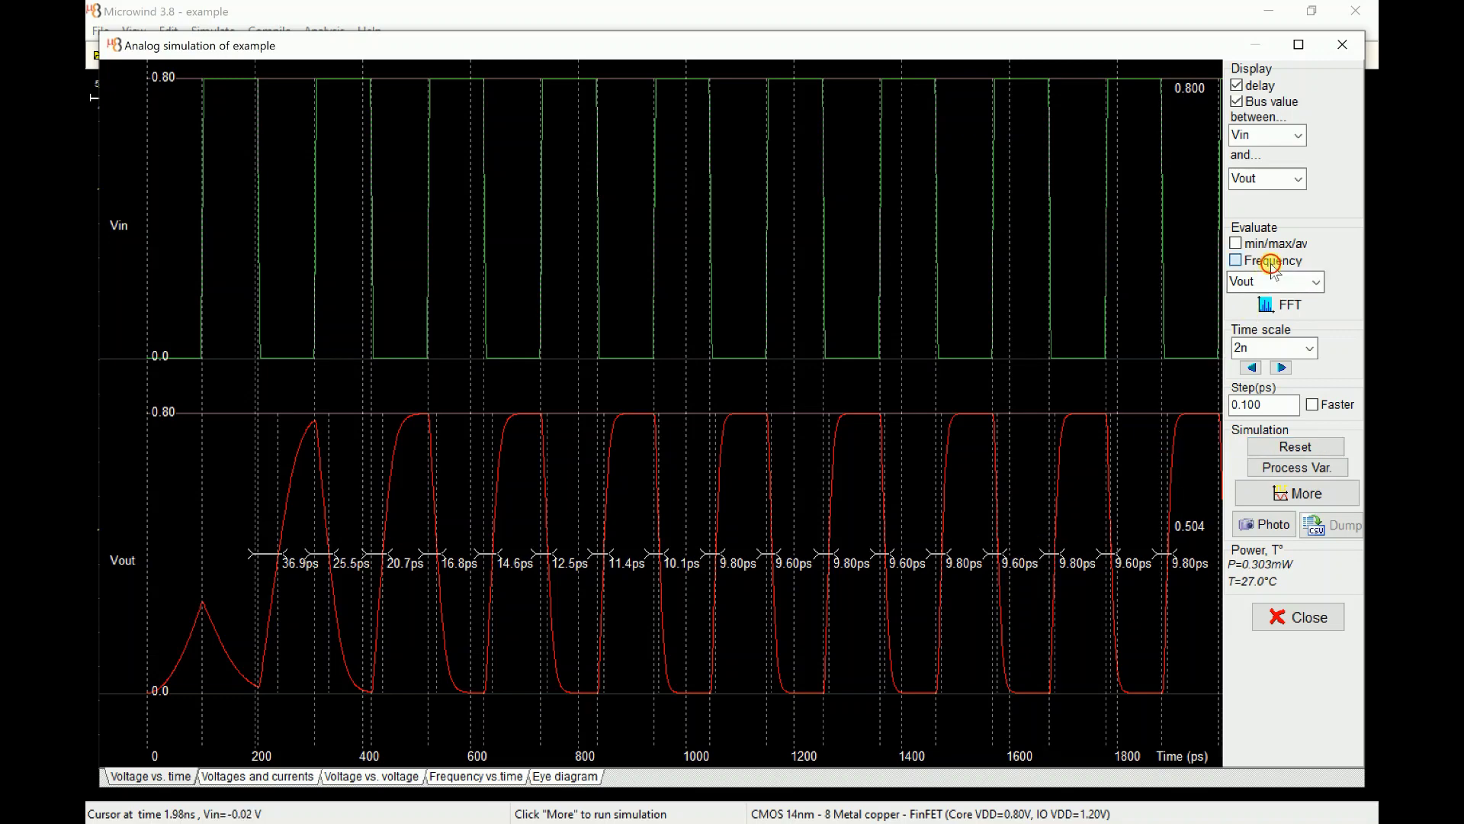
pyautogui.click(1317, 445)
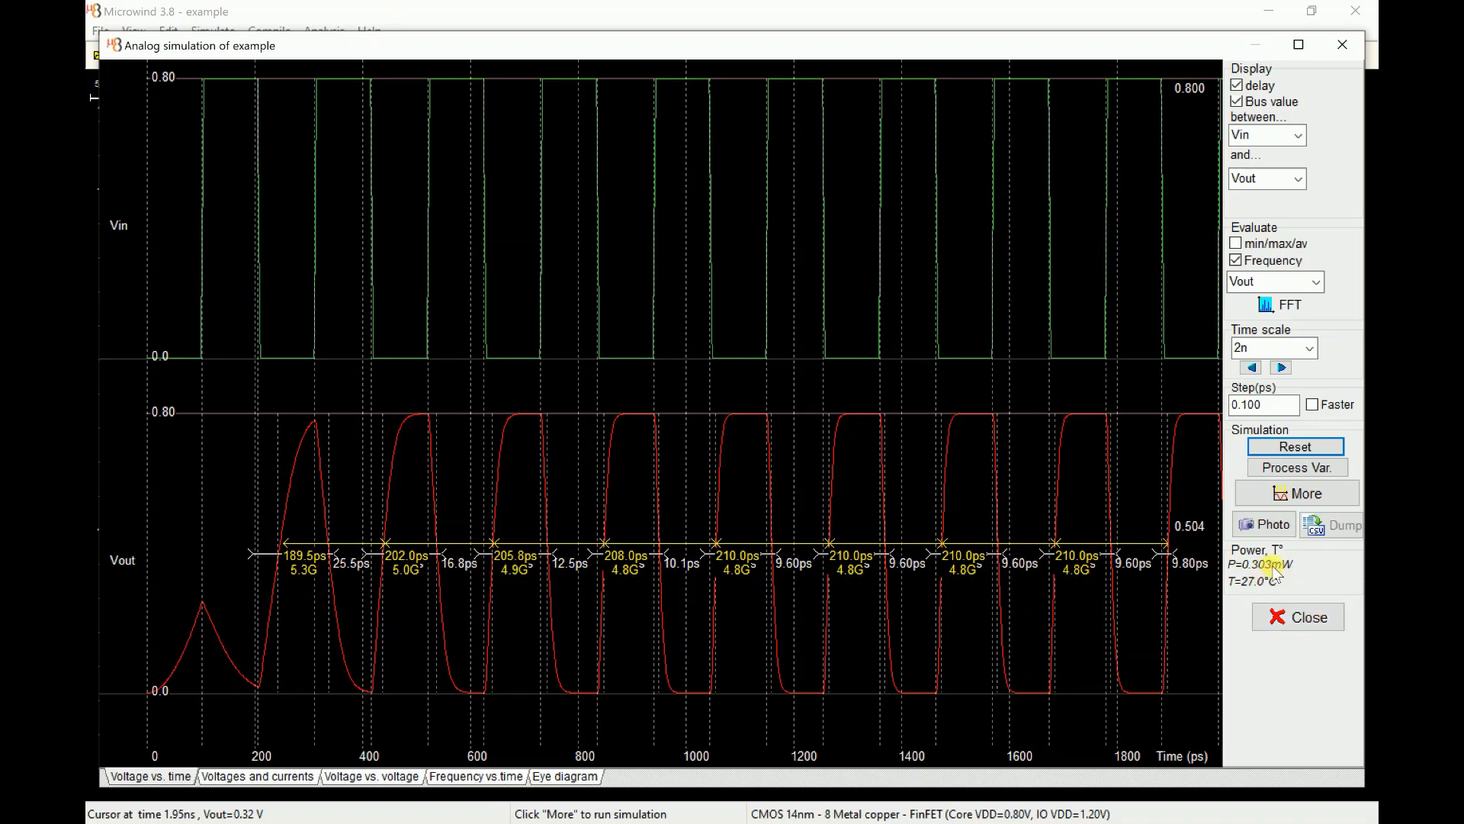
pyautogui.click(1291, 617)
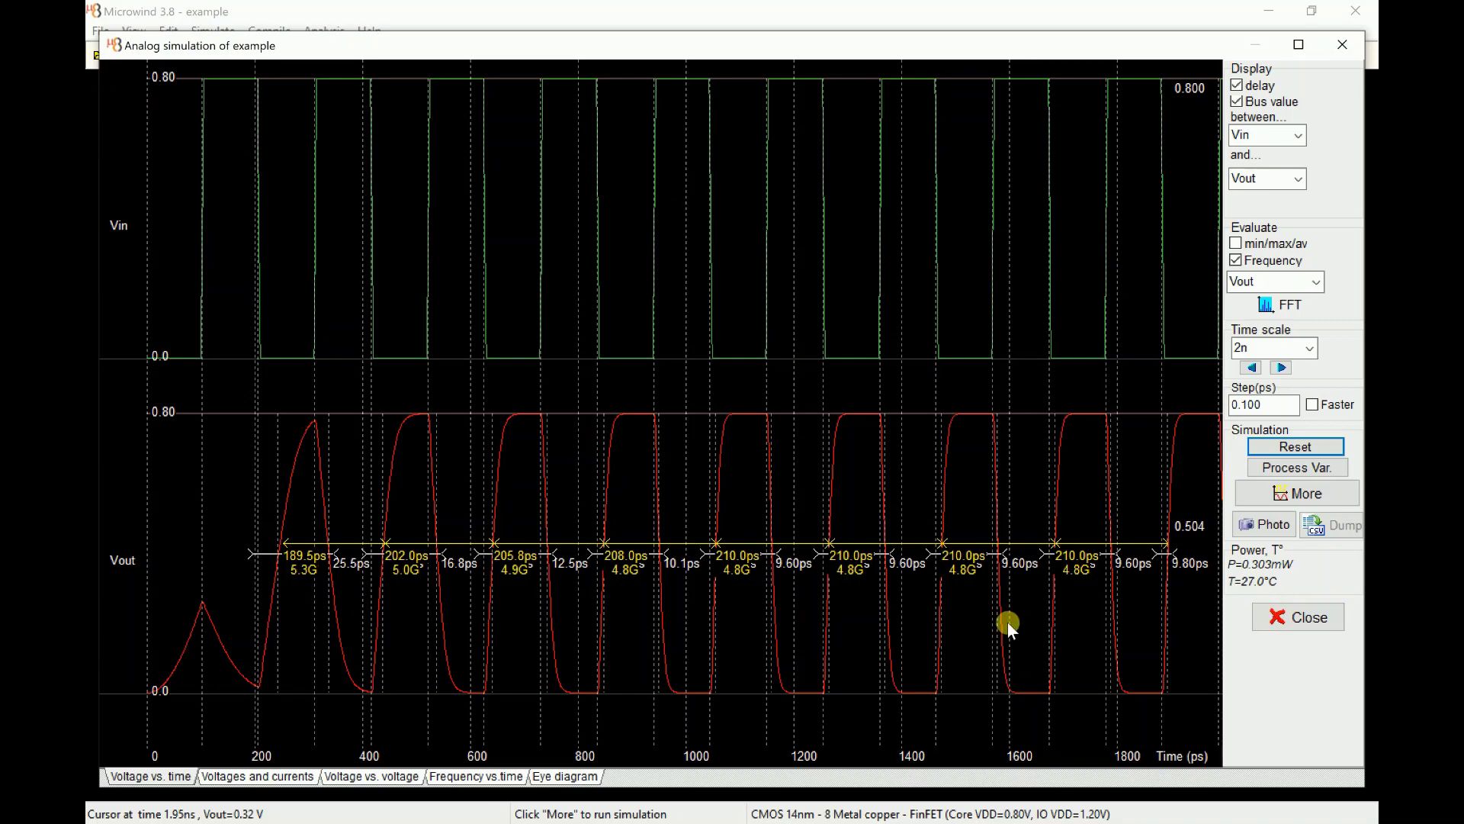